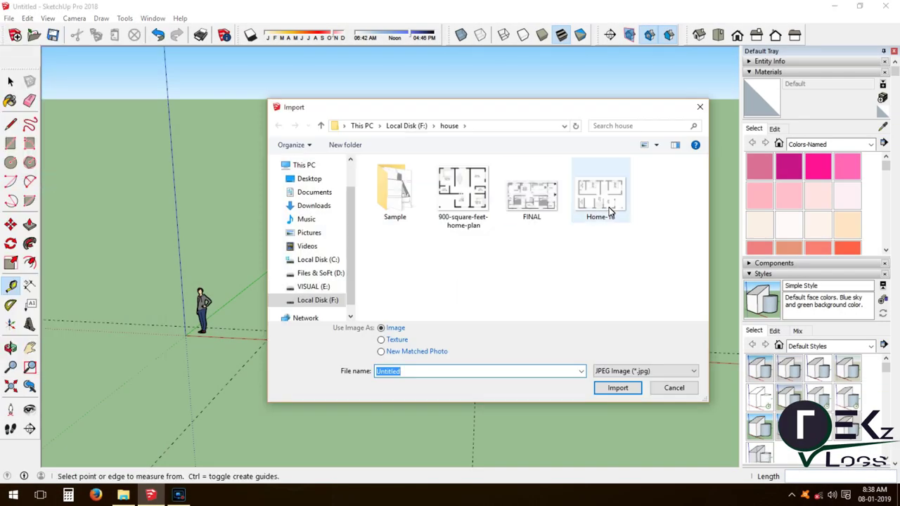
Import the floor-plan image and place its first corner on the ground
double_click(611, 212)
click(274, 330)
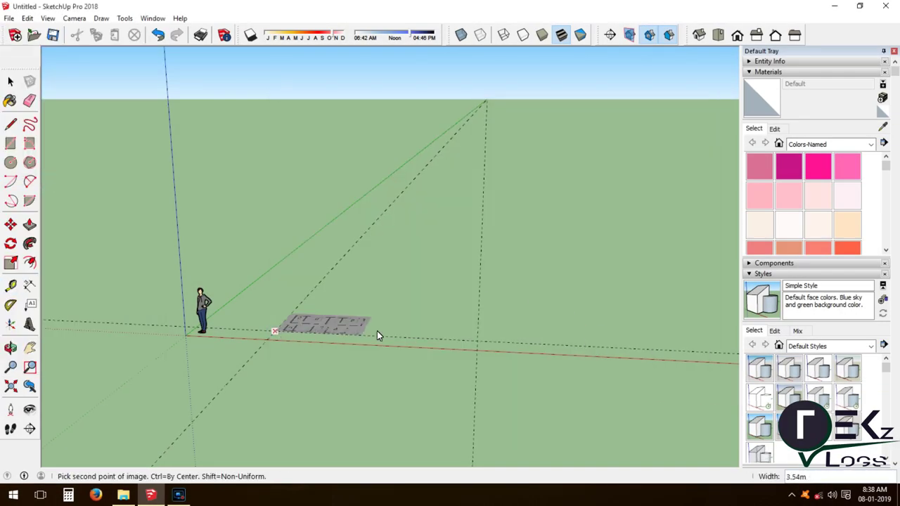
Finish placing the image, rotate it 90°, move it, and stretch it slightly wider in Top view
click(547, 290)
click(11, 244)
click(347, 224)
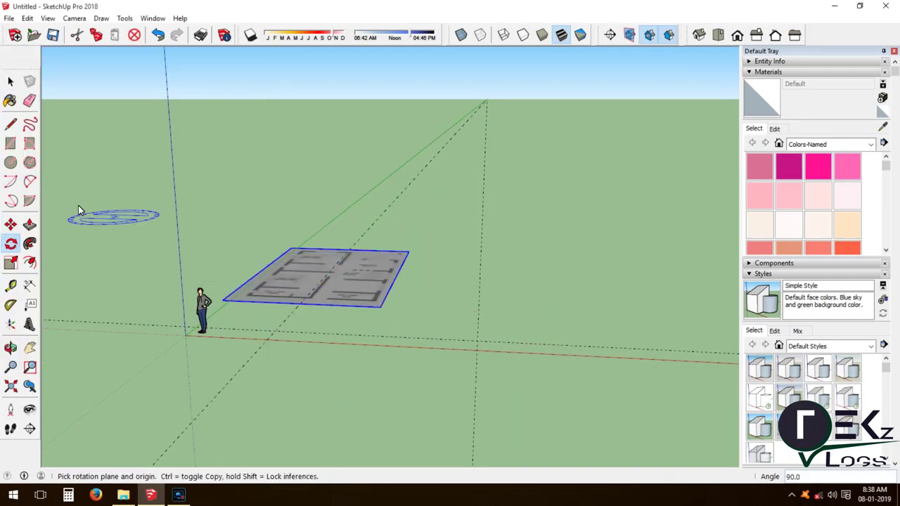
key(m)
click(353, 285)
click(416, 314)
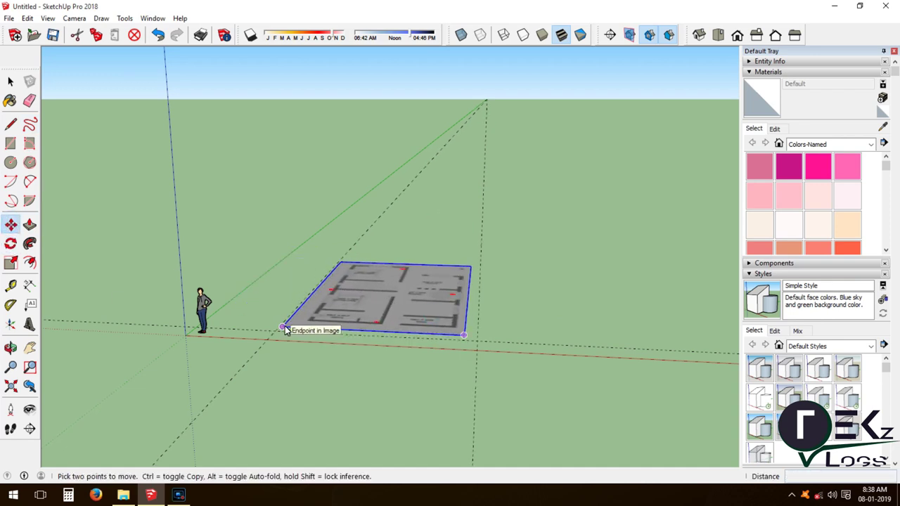
key(t)
key(s)
drag(504, 244, 520, 244)
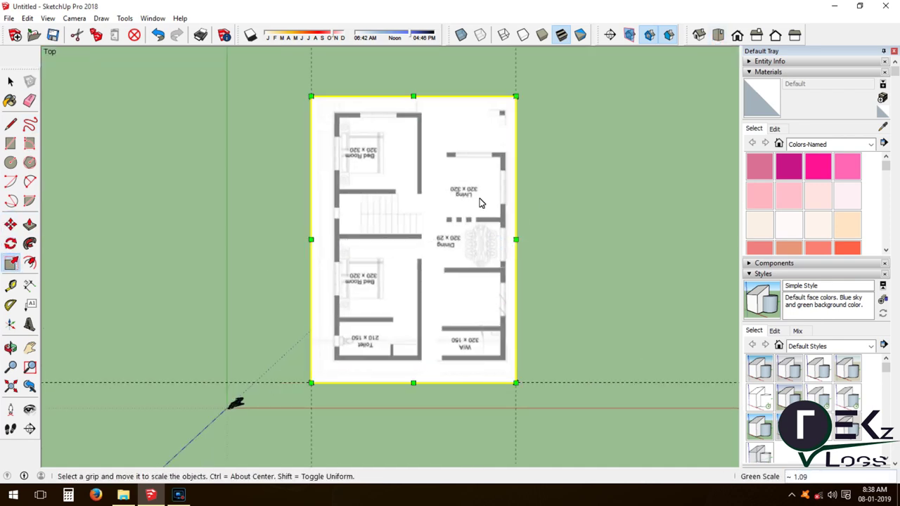
Rotate the image 180° so its labels read upright and move it to its final position
click(10, 243)
click(414, 383)
click(427, 227)
click(413, 457)
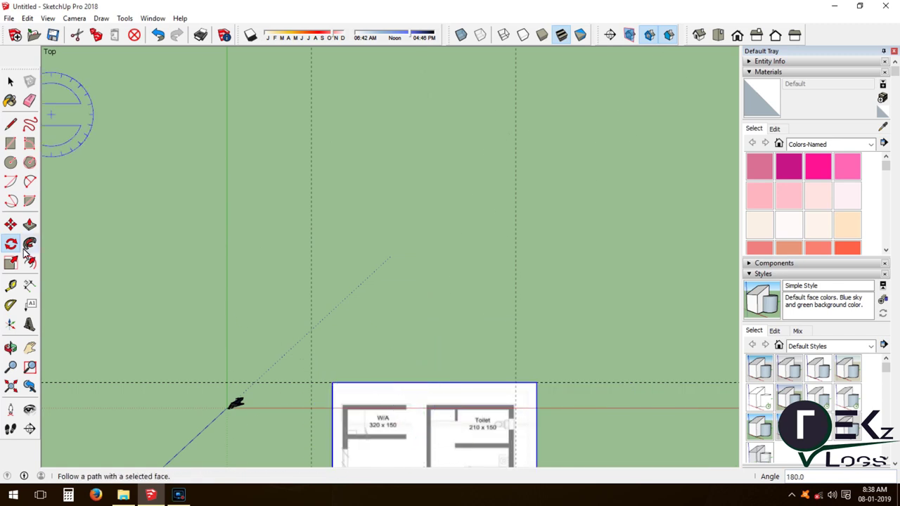
click(10, 225)
click(452, 427)
click(429, 142)
Start a rectangle at the plan's top-left corner to trace its outer boundary
scroll(467, 333, up, 2)
scroll(455, 309, down, 3)
scroll(317, 251, up, 2)
key(r)
click(237, 74)
scroll(237, 74, up, 4)
scroll(195, 80, down, 4)
Complete the outline rectangle and Push/Pull it up into a 0.40 m slab
click(398, 398)
middle_drag(574, 298, 373, 311)
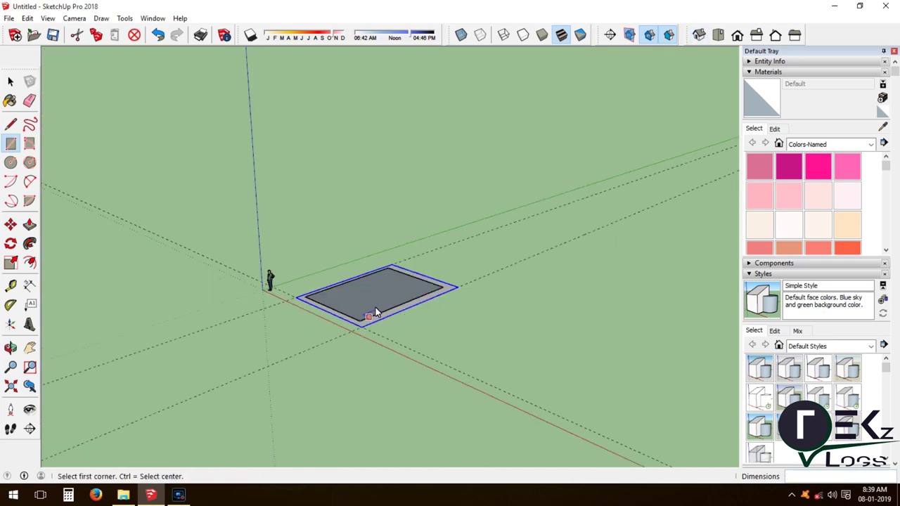
key(p)
scroll(346, 326, up, 3)
click(345, 325)
scroll(348, 307, up, 2)
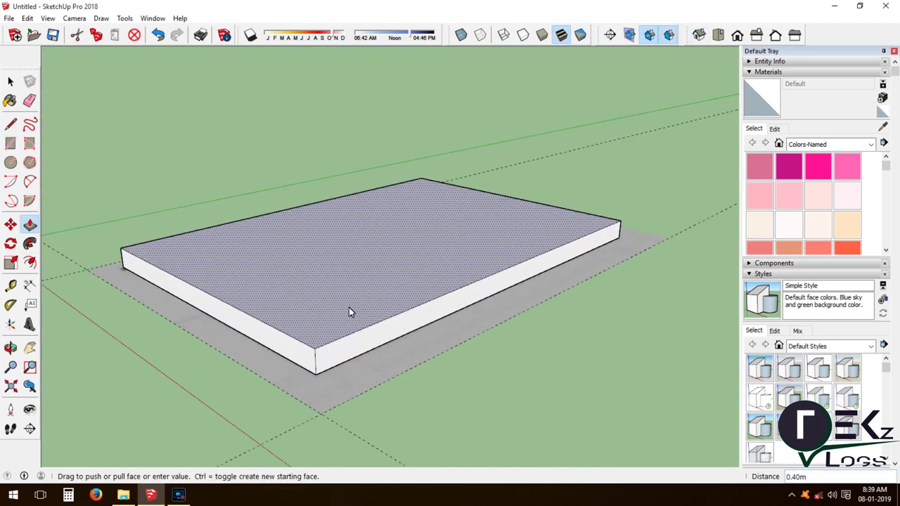
click(348, 308)
Turn on X-ray so the plan shows through, view from the top, and cancel an offset
click(718, 34)
key(alt+x)
scroll(334, 395, up, 2)
key(f)
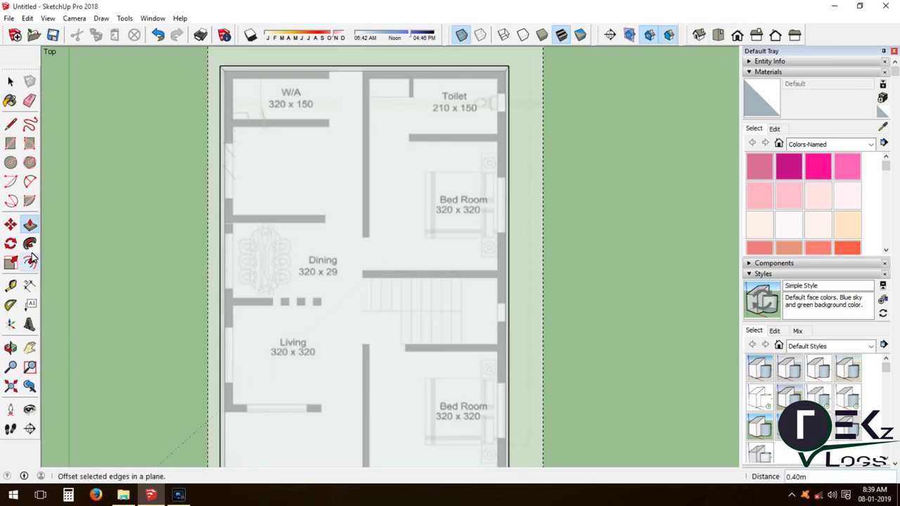
scroll(333, 394, up, 2)
scroll(333, 391, up, 3)
click(382, 326)
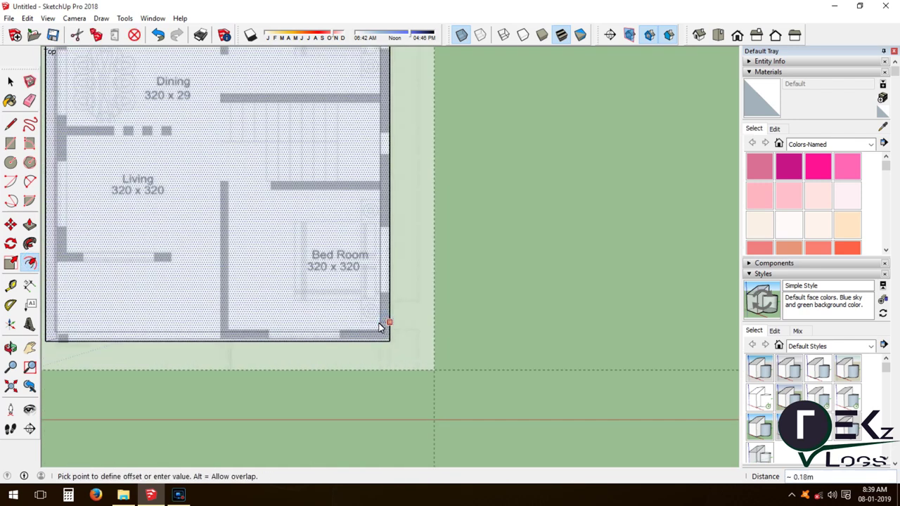
key(Escape)
scroll(165, 303, up, 2)
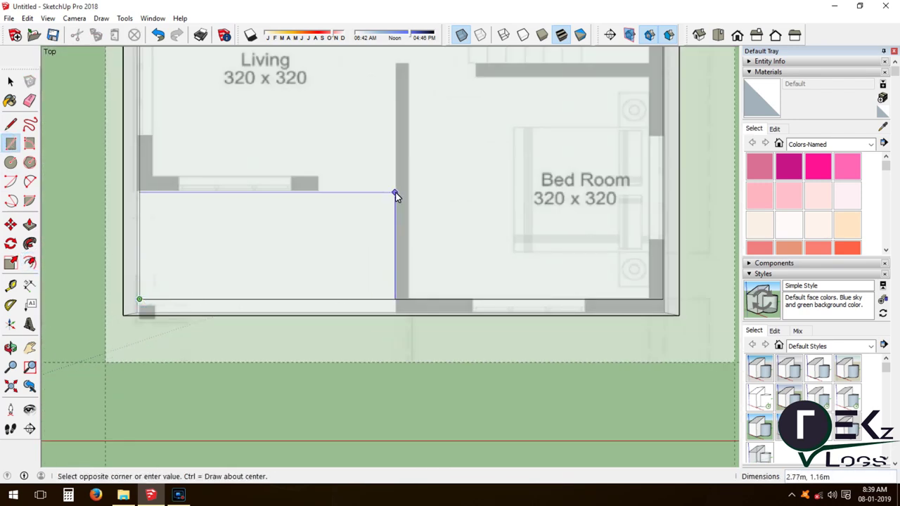
Trace the walls below the Living room, at the Toilet and above the stairs as thin rectangles
click(395, 189)
scroll(166, 284, down, 2)
scroll(246, 244, down, 2)
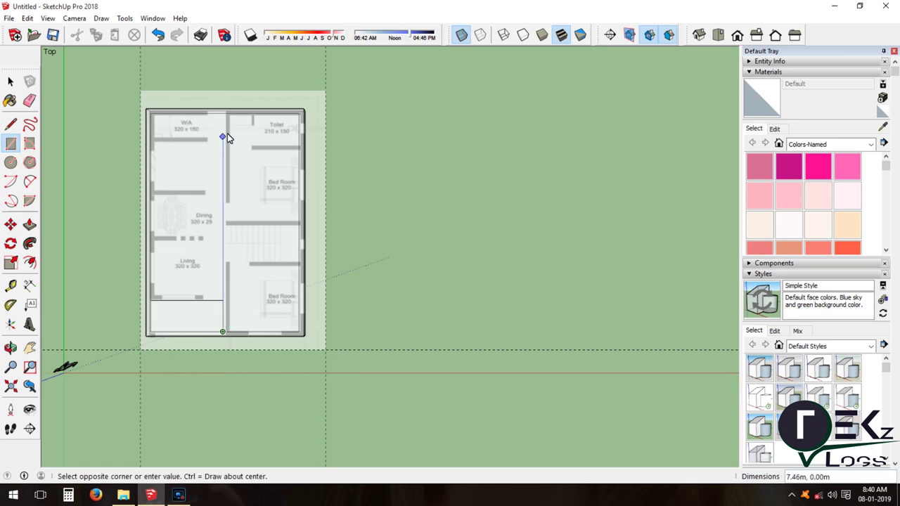
scroll(286, 203, down, 1)
scroll(342, 207, down, 1)
scroll(361, 136, up, 4)
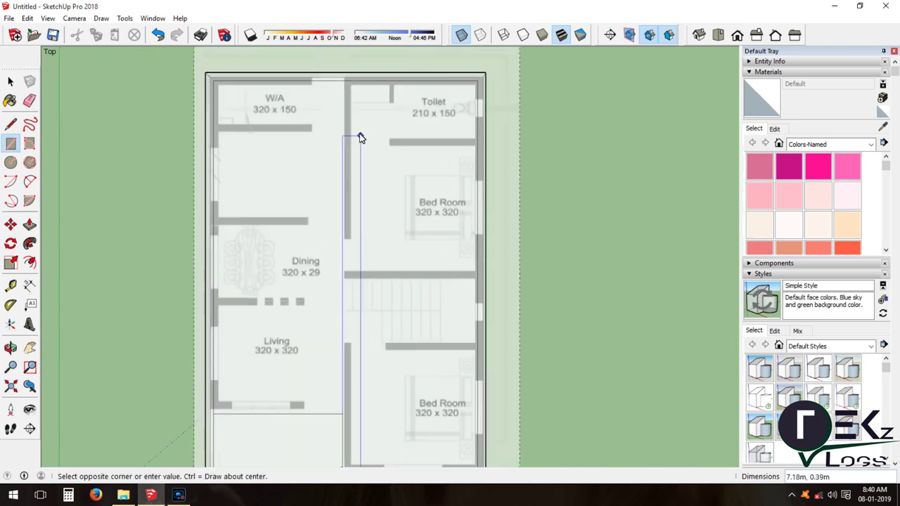
scroll(352, 83, up, 3)
scroll(238, 277, down, 2)
scroll(227, 195, up, 3)
click(392, 203)
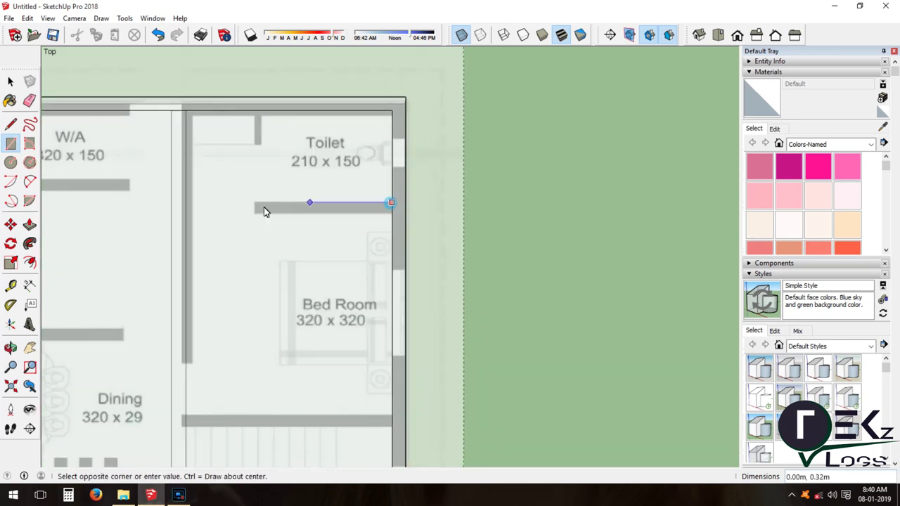
click(254, 213)
scroll(309, 239, down, 1)
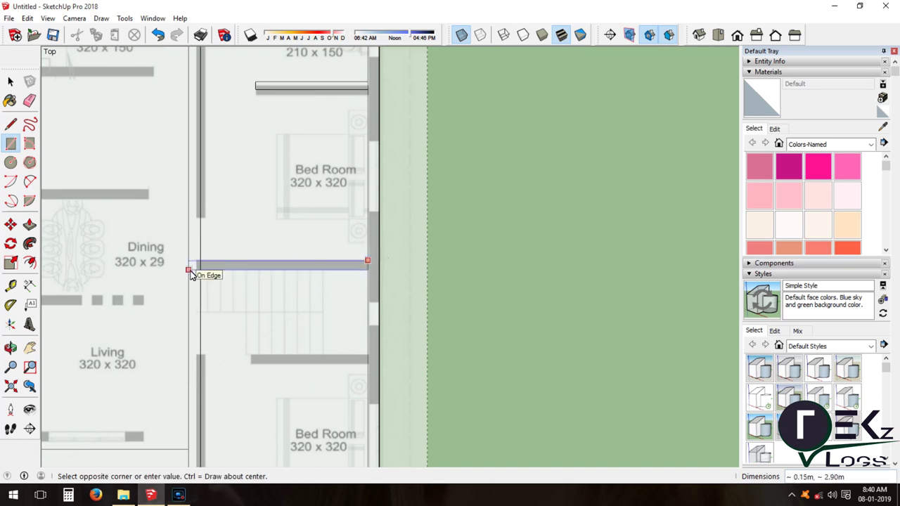
click(189, 270)
scroll(353, 294, up, 2)
click(99, 311)
Trace the Living room's lower wall and the Dining room's upper wall as thin rectangles
scroll(112, 282, down, 3)
scroll(124, 243, up, 3)
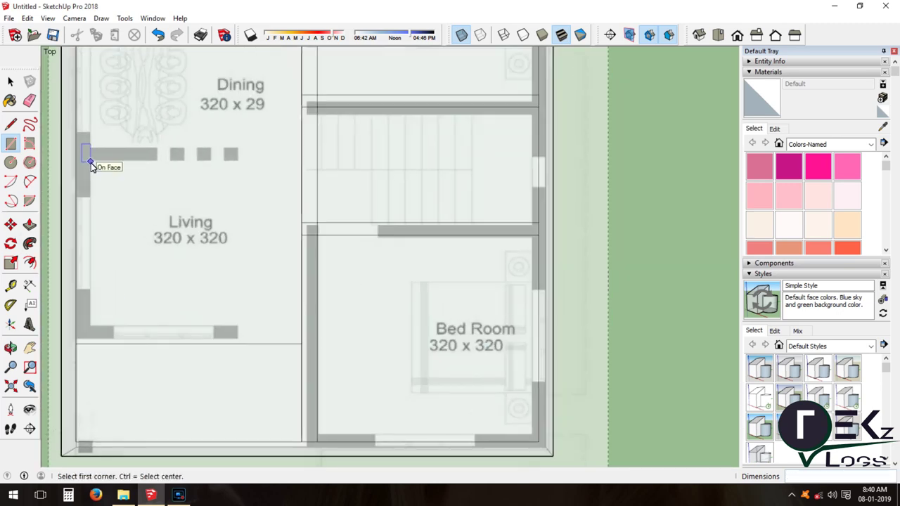
scroll(316, 173, down, 1)
scroll(242, 164, up, 2)
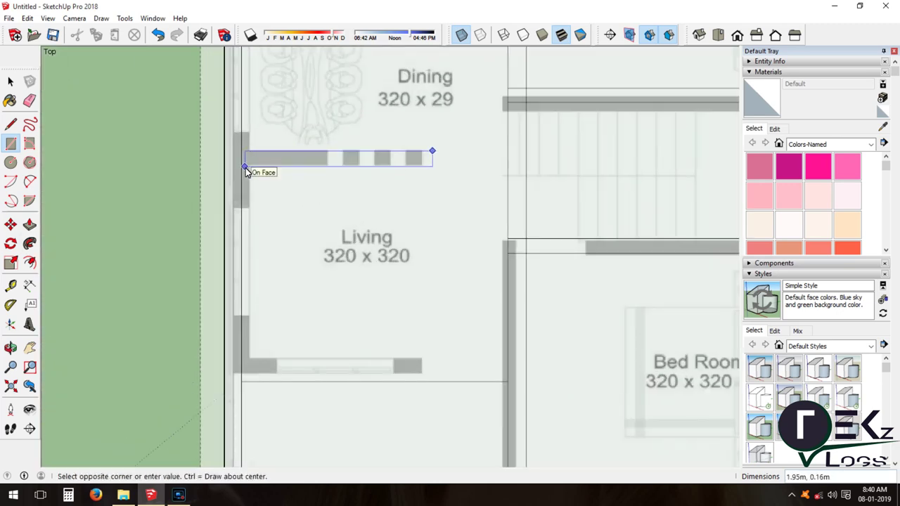
scroll(342, 275, up, 1)
scroll(572, 210, up, 1)
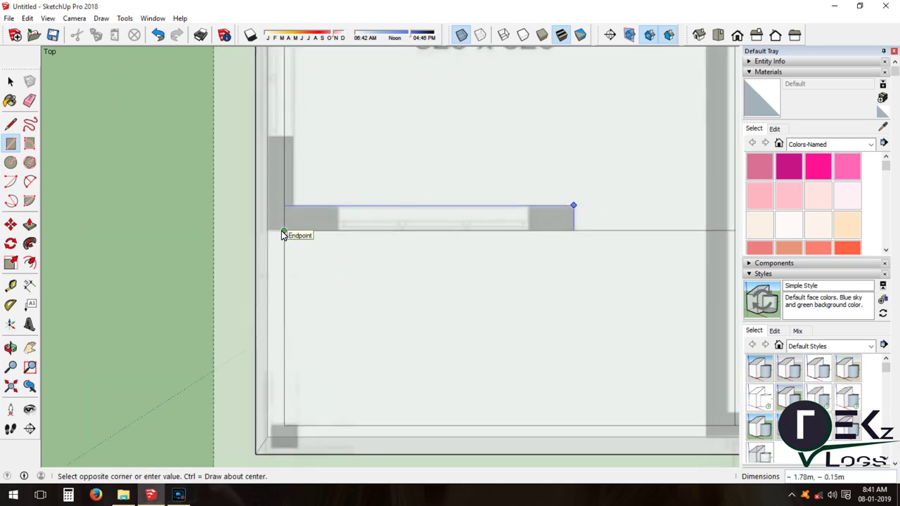
click(283, 232)
scroll(303, 281, down, 3)
scroll(572, 175, up, 2)
scroll(671, 160, up, 1)
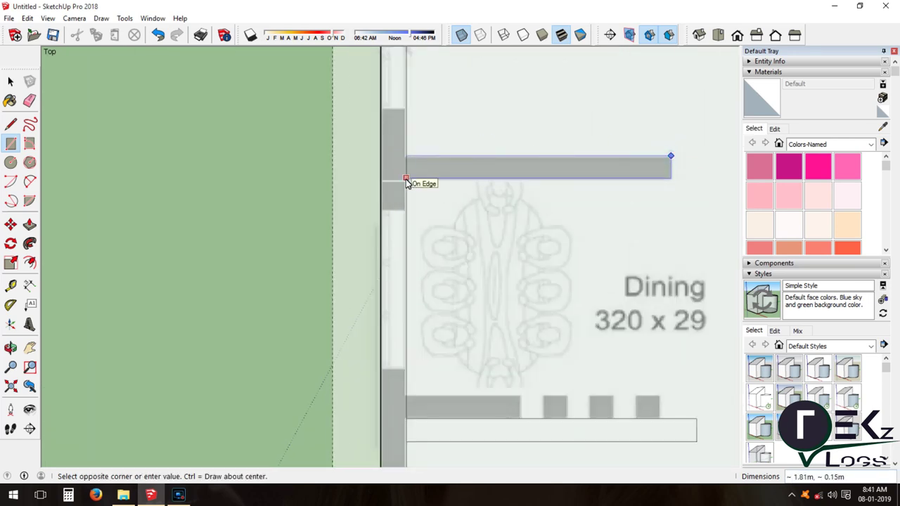
click(406, 179)
scroll(372, 131, down, 3)
scroll(378, 358, up, 1)
scroll(450, 337, up, 1)
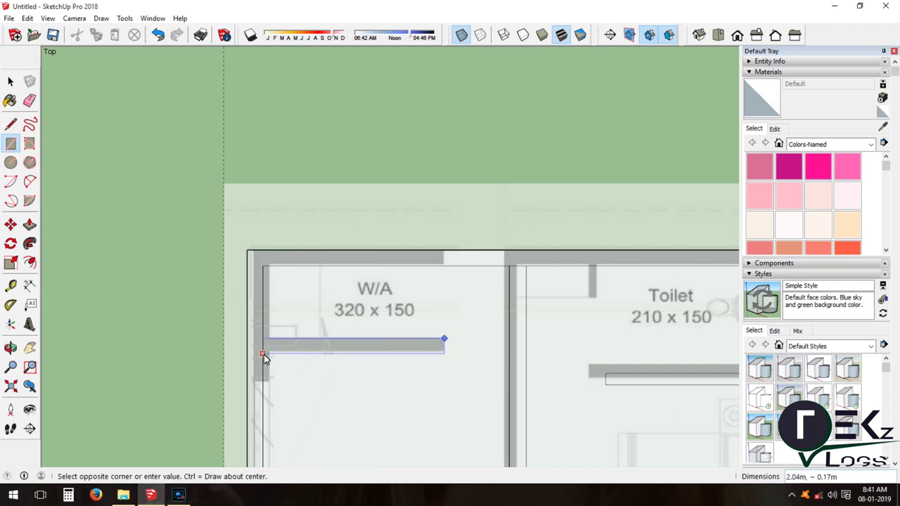
scroll(369, 264, down, 2)
scroll(370, 351, up, 2)
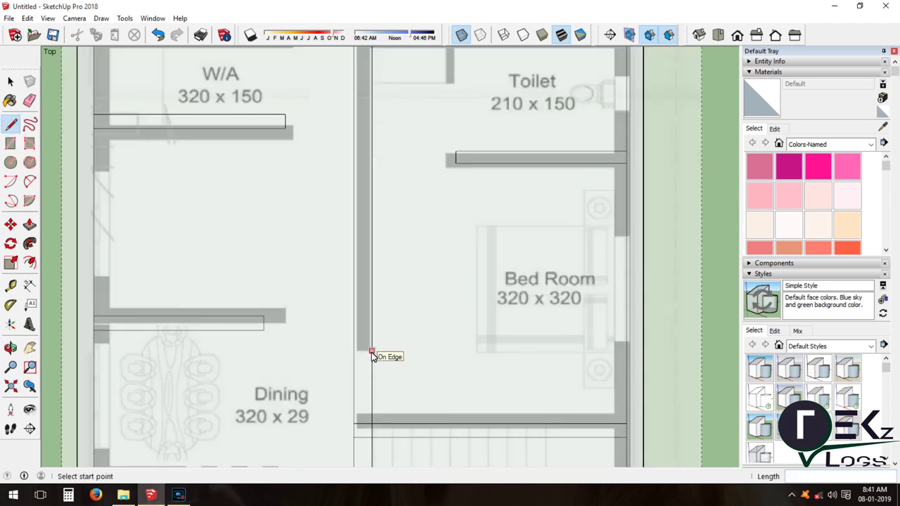
scroll(312, 147, down, 2)
scroll(352, 360, up, 2)
scroll(280, 369, down, 1)
scroll(280, 370, up, 1)
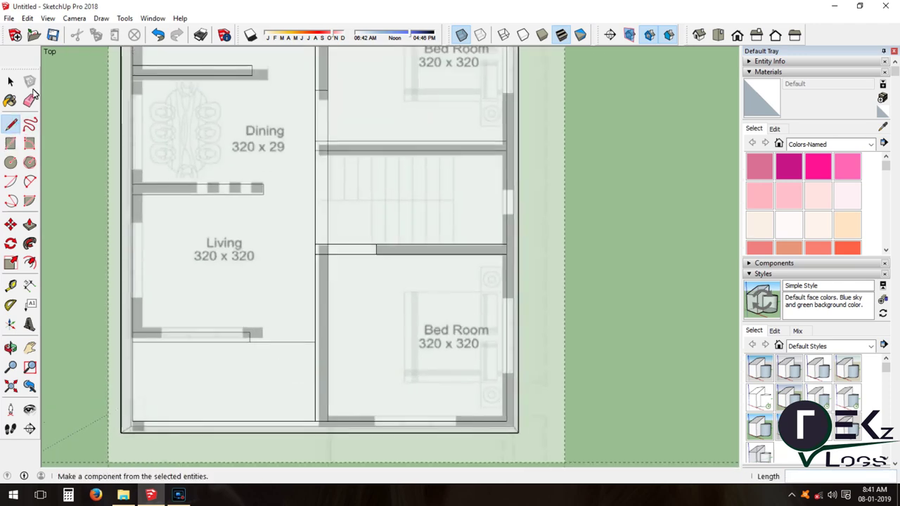
key(e)
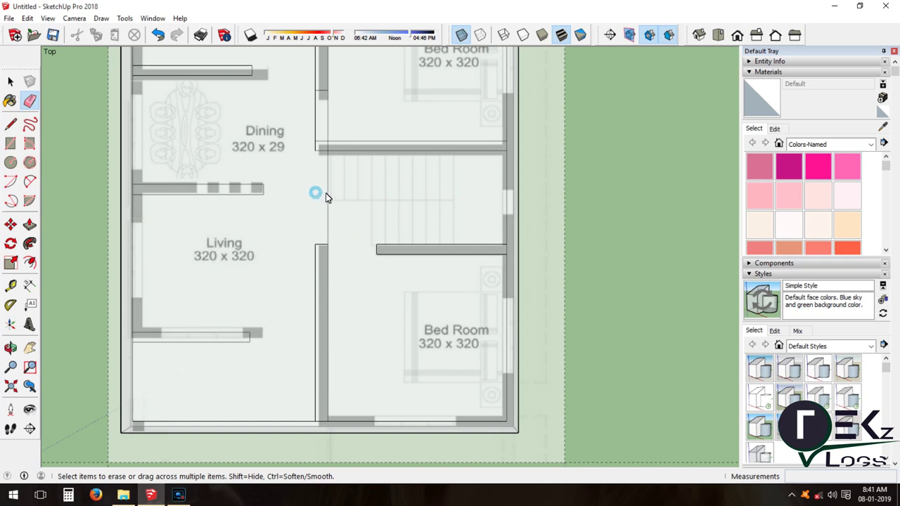
Erase stray edges and draw missing lines on the wall outlines in Top view
scroll(394, 338, down, 2)
scroll(394, 338, up, 1)
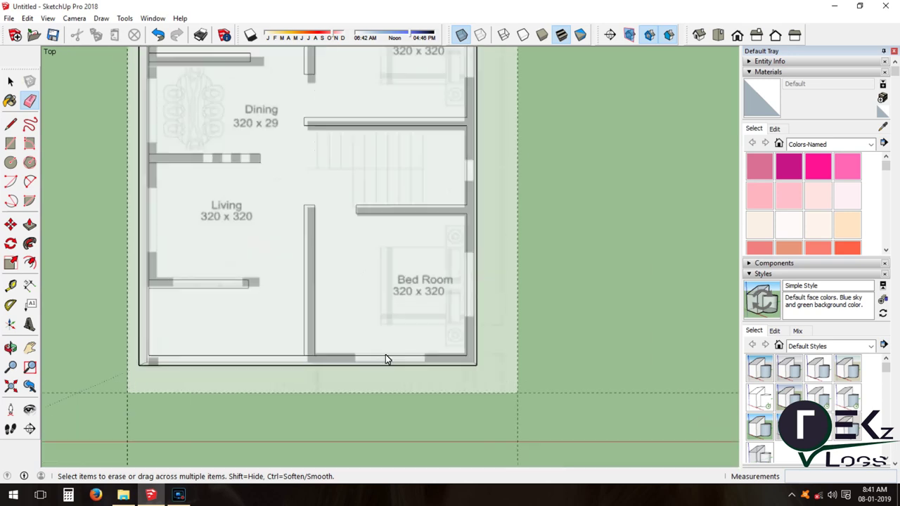
scroll(233, 294, up, 1)
key(l)
scroll(114, 355, down, 2)
scroll(141, 350, up, 2)
key(e)
scroll(181, 203, up, 3)
scroll(226, 271, down, 3)
scroll(199, 229, down, 2)
scroll(285, 225, up, 2)
scroll(278, 239, up, 2)
key(e)
scroll(249, 361, up, 2)
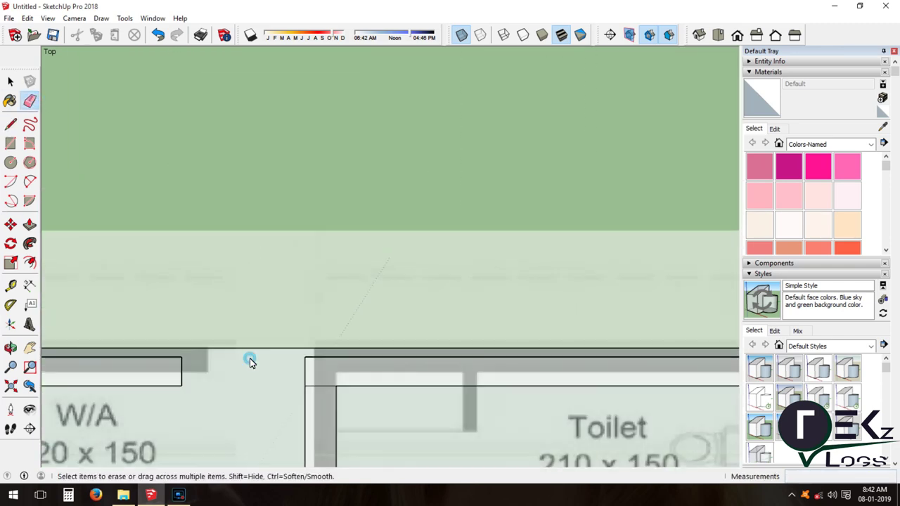
scroll(169, 191, down, 2)
scroll(392, 279, up, 1)
scroll(392, 279, down, 3)
In a 3D view, add remaining lines and erase leftover edges on the slab outlines
middle_drag(424, 190, 391, 270)
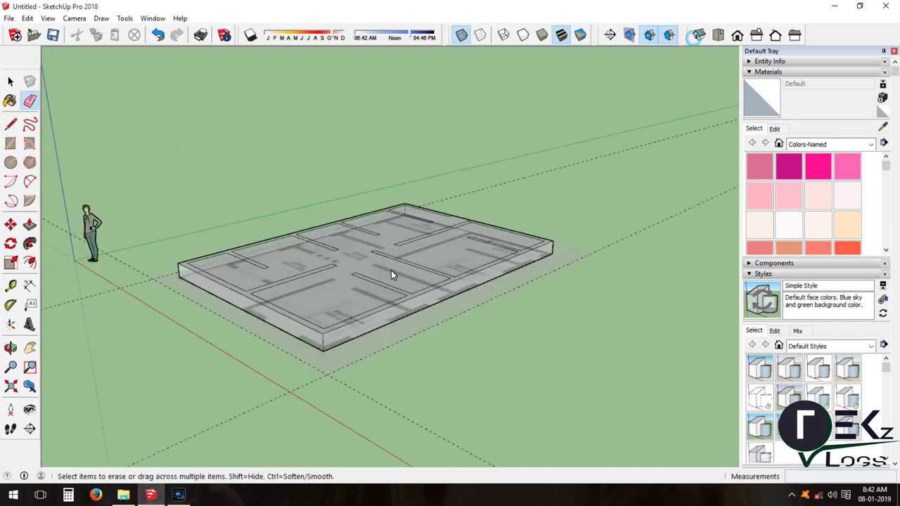
scroll(215, 263, up, 2)
scroll(363, 266, up, 2)
key(l)
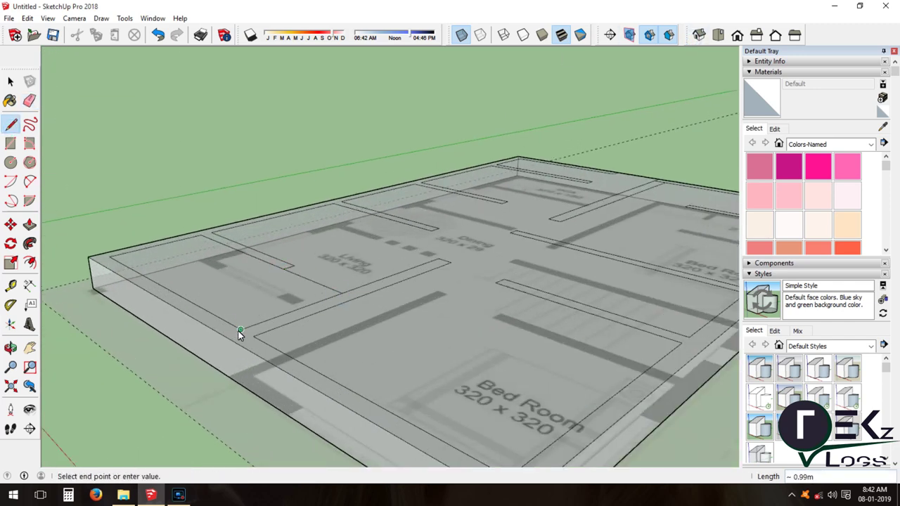
scroll(195, 232, up, 2)
scroll(65, 219, down, 2)
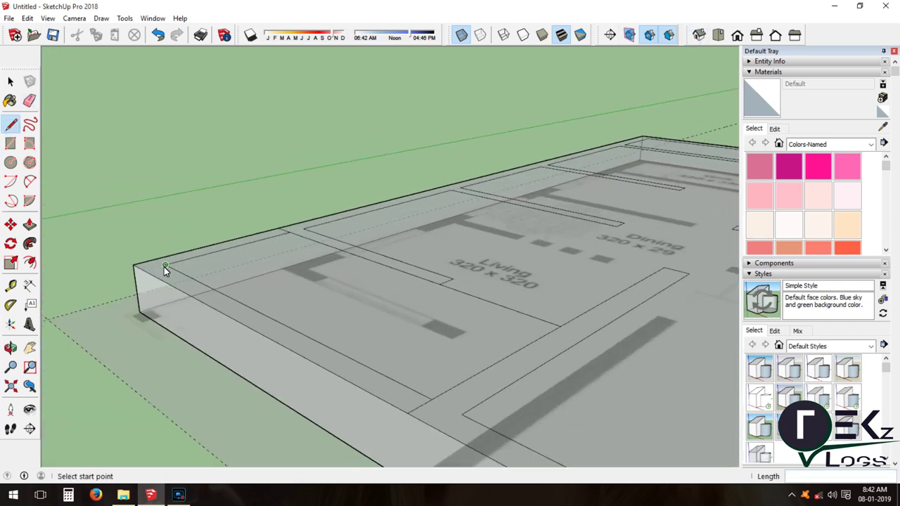
key(e)
scroll(195, 296, down, 1)
scroll(260, 303, down, 1)
scroll(260, 303, down, 3)
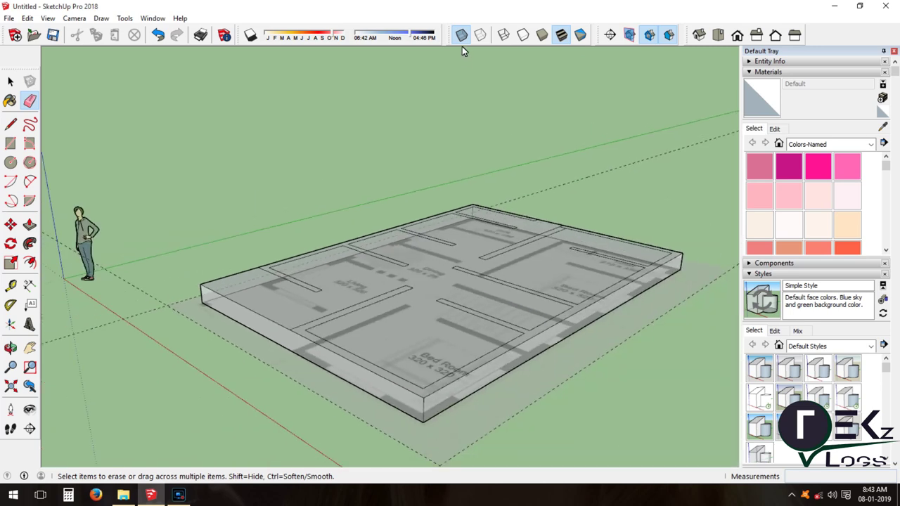
Turn off X-ray and pull the slab's perimeter band up into outer walls
click(462, 35)
drag(432, 392, 434, 256)
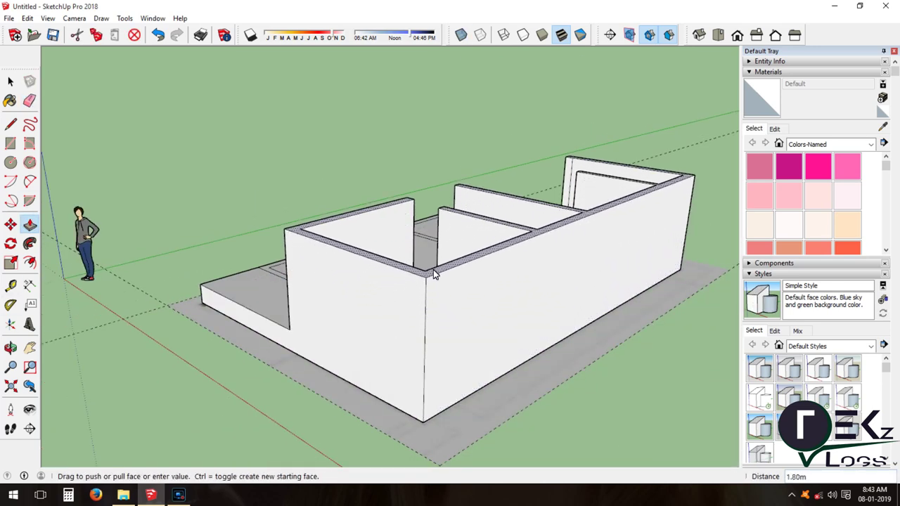
mouse_move(434, 256)
middle_down()
mouse_move(559, 310)
mouse_move(473, 386)
middle_up()
Push/Pull the wall tops higher to about 2.40 m
key(p)
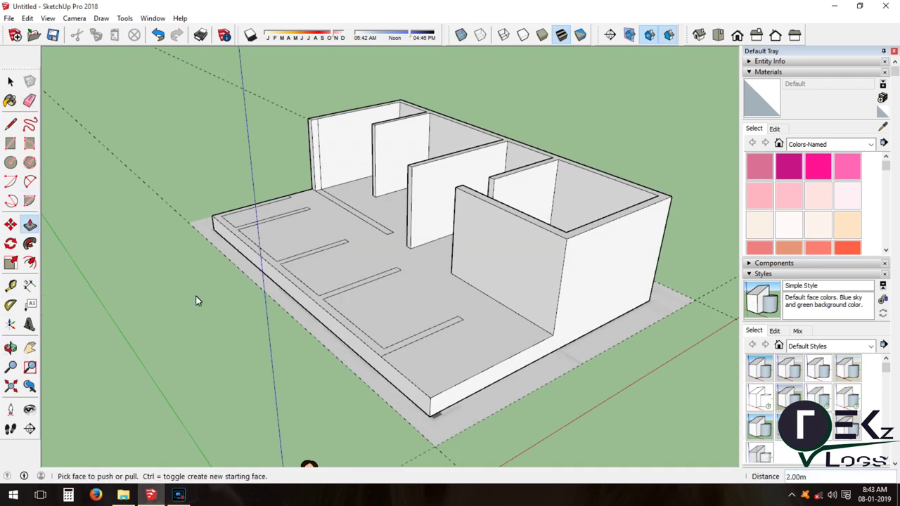
scroll(539, 221, up, 2)
scroll(353, 324, up, 5)
scroll(354, 324, down, 5)
mouse_move(261, 287)
middle_down()
mouse_move(331, 223)
mouse_move(338, 253)
mouse_move(140, 239)
middle_up()
click(30, 225)
drag(358, 223, 358, 199)
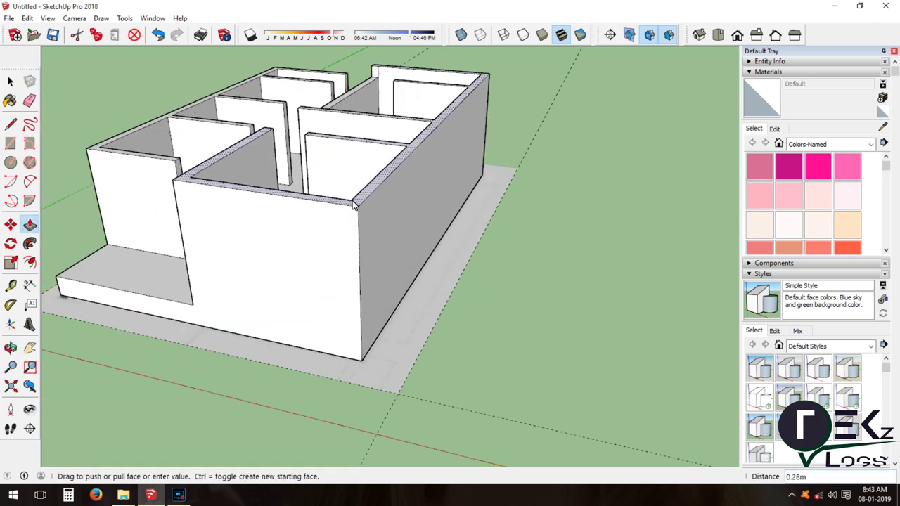
mouse_move(281, 295)
middle_down()
mouse_move(416, 221)
mouse_move(400, 243)
middle_up()
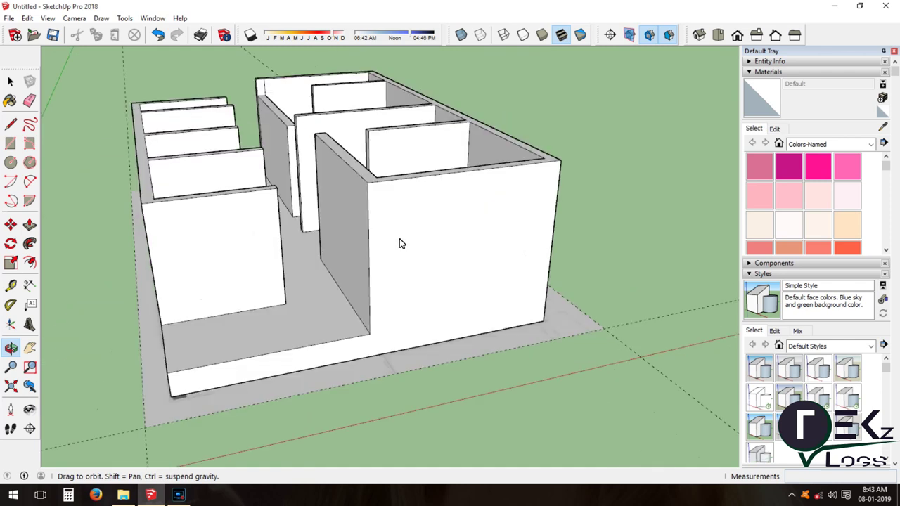
Check the wall height and length with the Tape Measure from several angles
key(t)
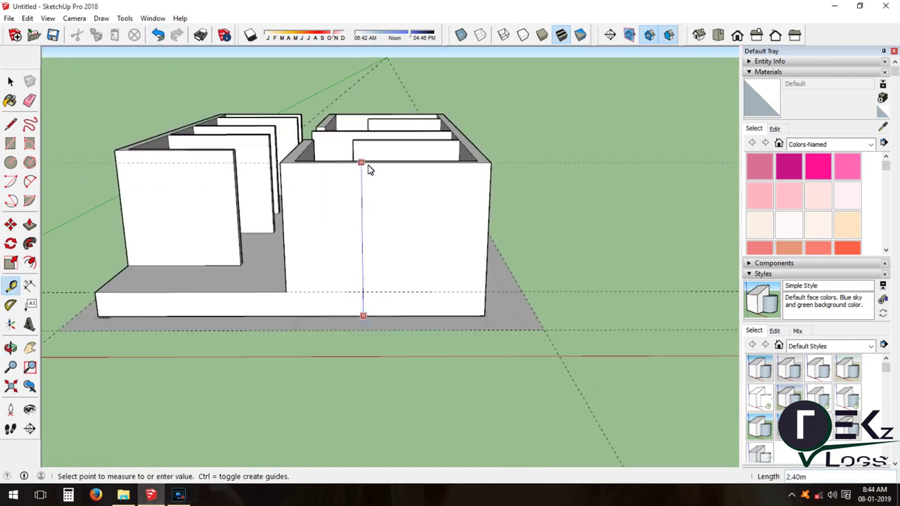
click(369, 169)
mouse_move(370, 169)
middle_down()
mouse_move(161, 336)
mouse_move(334, 285)
middle_up()
middle_drag(127, 347, 225, 248)
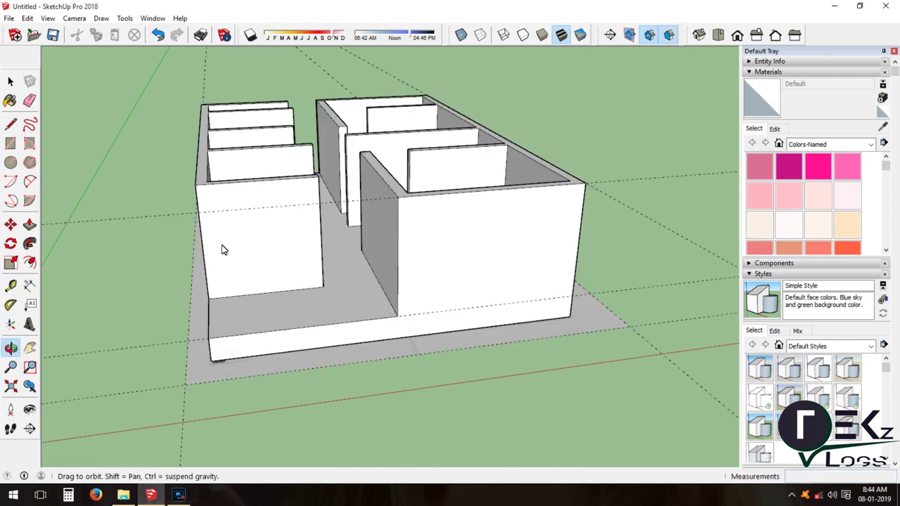
click(240, 184)
mouse_move(240, 184)
middle_down()
mouse_move(398, 283)
mouse_move(537, 323)
middle_up()
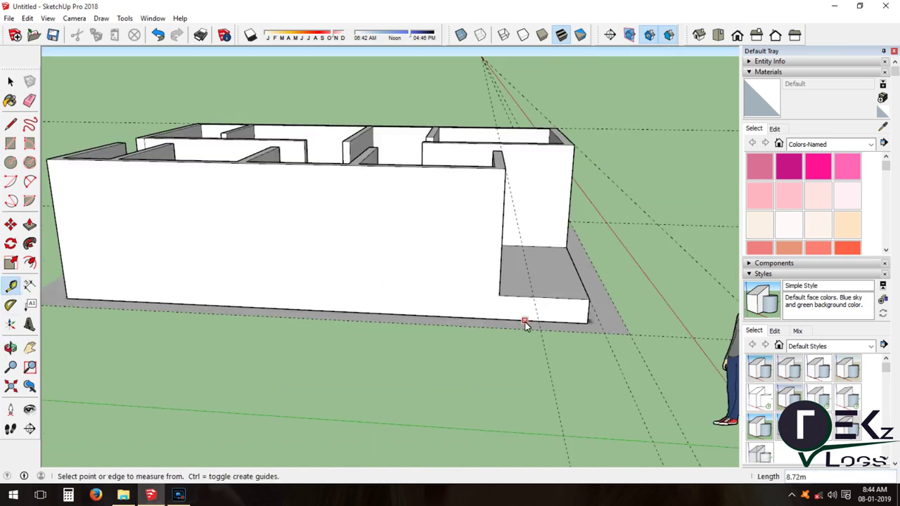
click(457, 176)
middle_drag(458, 175, 404, 311)
scroll(488, 281, up, 5)
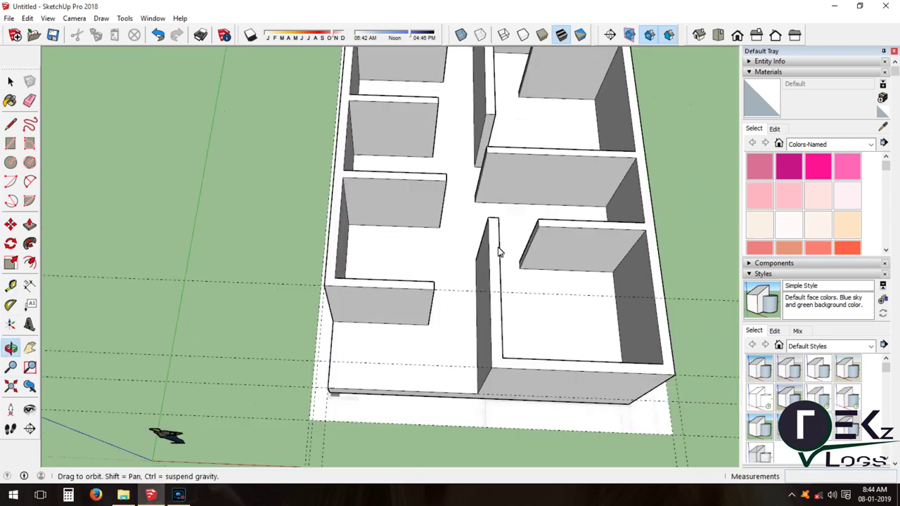
Draw a small rectangle at the slab's front corner and pull it up into a slim pillar
click(247, 329)
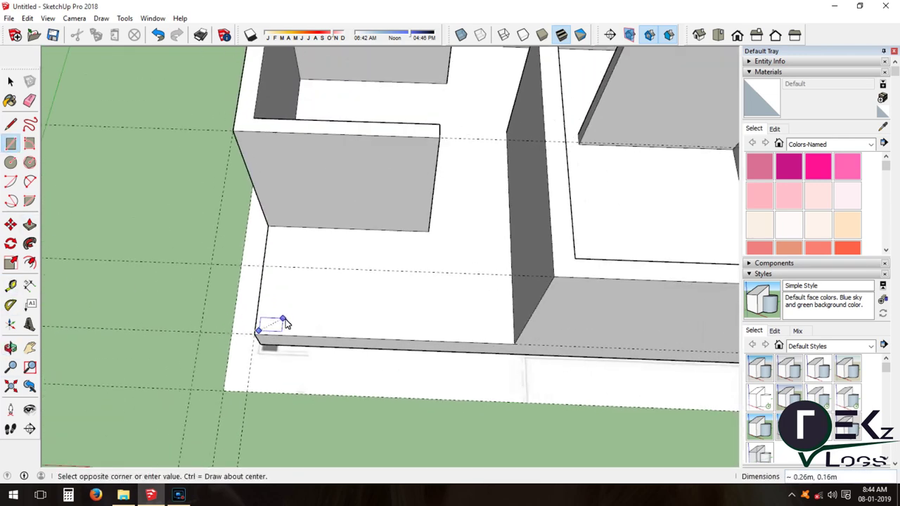
click(289, 315)
key(p)
drag(274, 325, 277, 138)
Copy dividing lines along the interior wall top and push the end cells down
mouse_move(277, 138)
middle_down()
mouse_move(422, 211)
mouse_move(612, 187)
mouse_move(95, 298)
middle_up()
mouse_move(97, 298)
mouse_down()
mouse_move(396, 294)
mouse_move(310, 213)
mouse_up()
scroll(310, 213, up, 5)
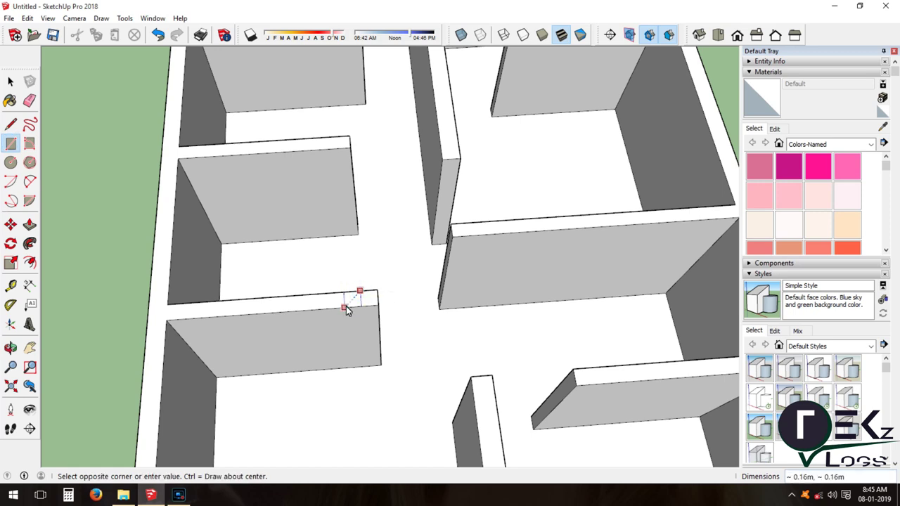
key(m)
click(341, 318)
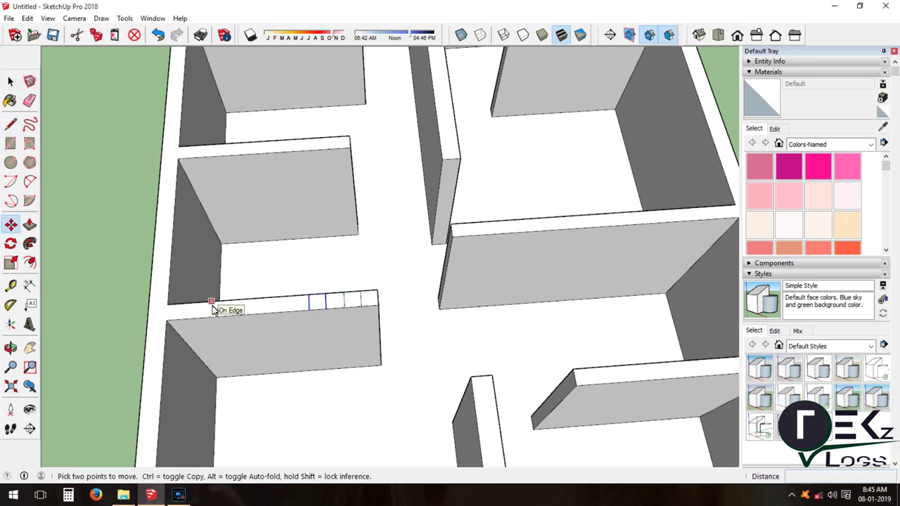
key(p)
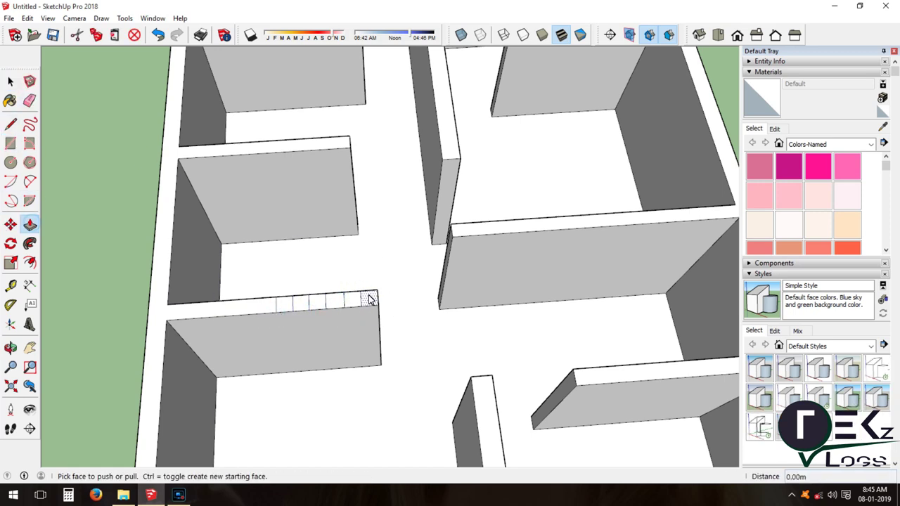
drag(371, 298, 340, 340)
key(l)
key(p)
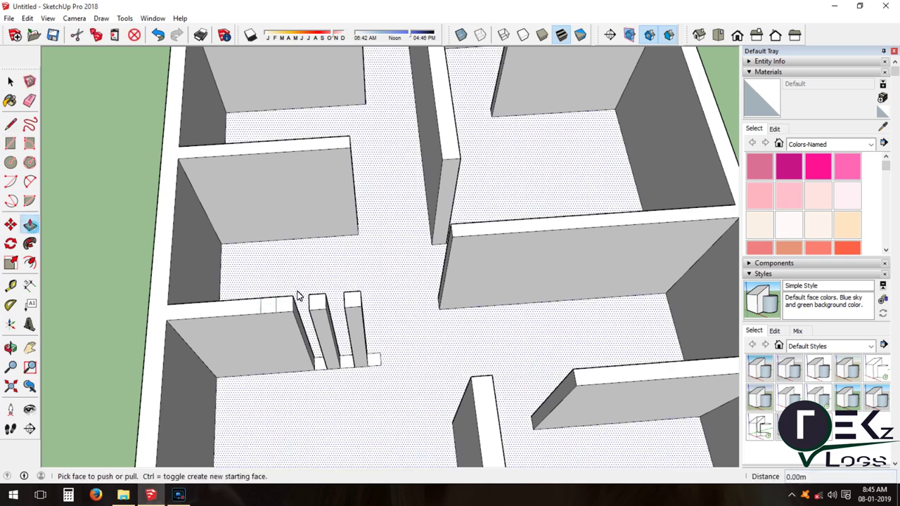
Erase the leftover edges so three slender fins remain on the wall strip
key(e)
scroll(340, 376, up, 5)
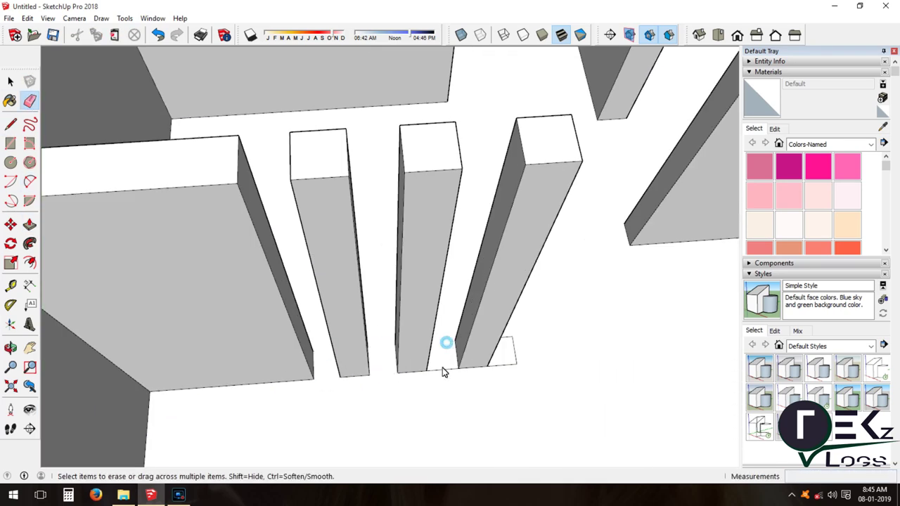
scroll(512, 345, down, 10)
key(o)
drag(60, 432, 281, 295)
scroll(457, 245, up, 5)
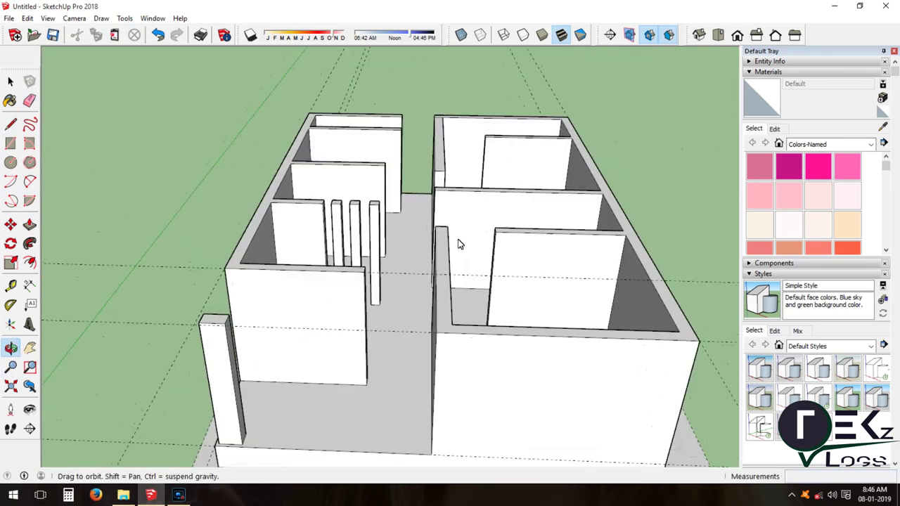
scroll(371, 417, down, 5)
drag(371, 417, 420, 313)
key(t)
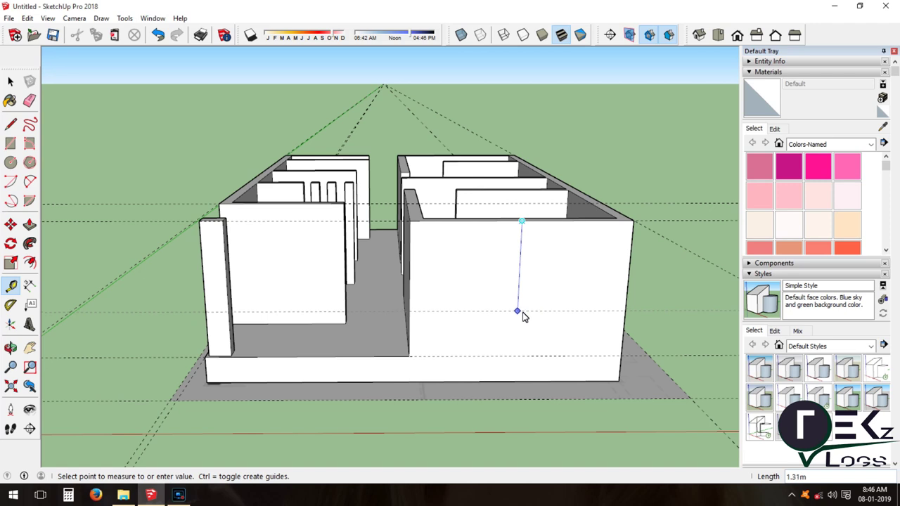
Cut a window opening into the left front wall using a guided rectangle
scroll(523, 316, up, 1)
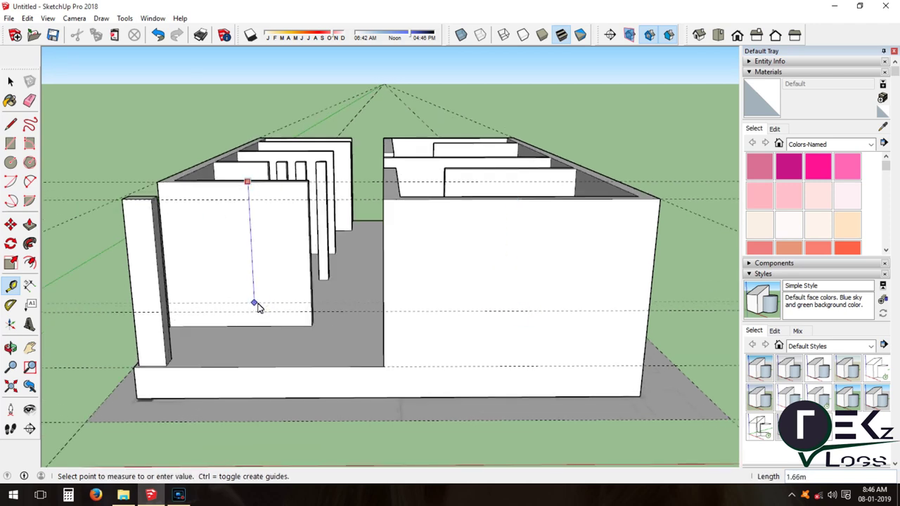
click(257, 307)
scroll(236, 253, up, 1)
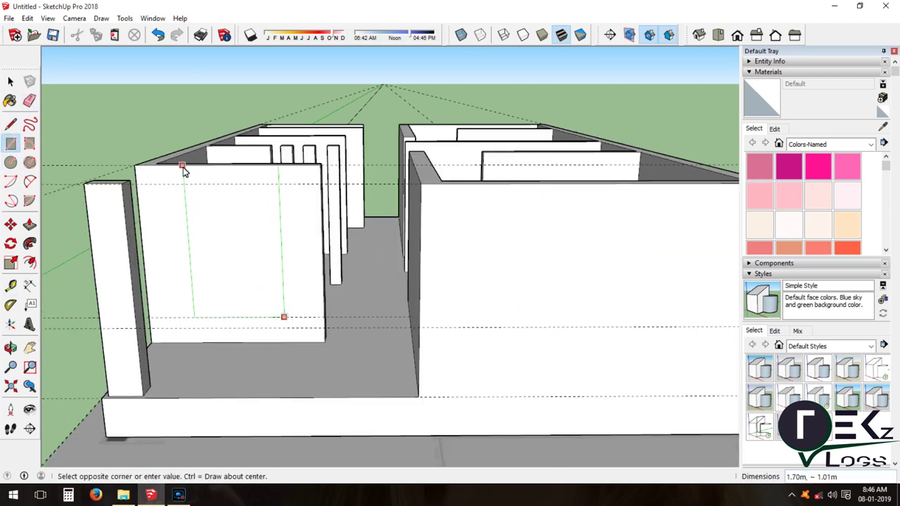
click(29, 224)
drag(241, 255, 241, 217)
middle_drag(241, 217, 40, 173)
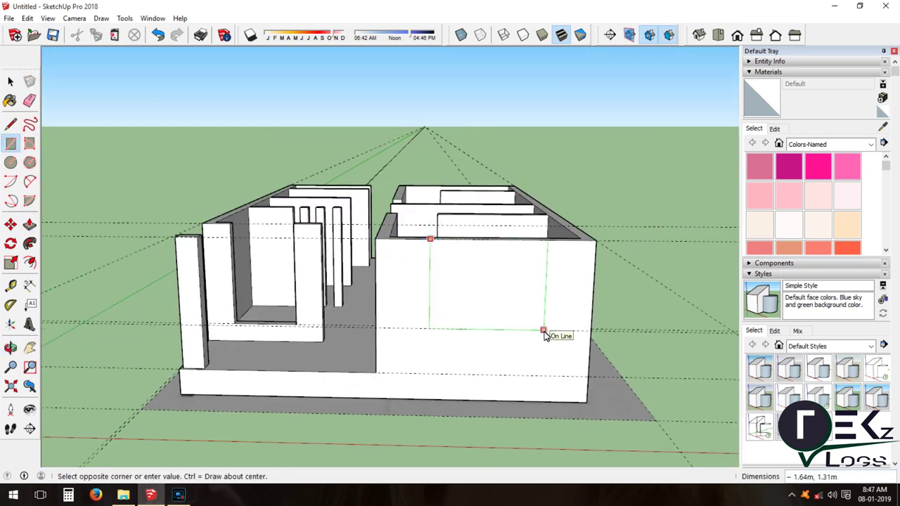
Cut a matching window opening into the right front wall
click(544, 335)
key(p)
drag(428, 249, 394, 201)
middle_drag(394, 201, 13, 350)
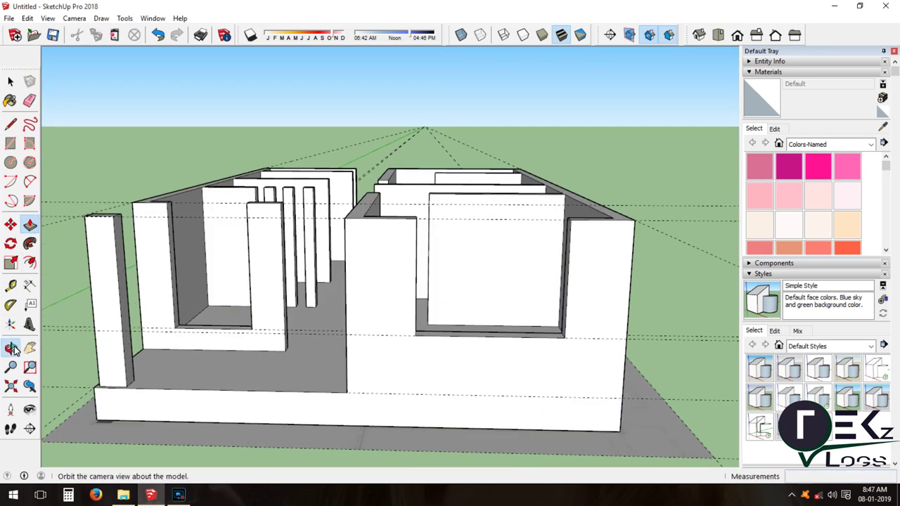
scroll(248, 275, up, 3)
middle_drag(247, 275, 301, 279)
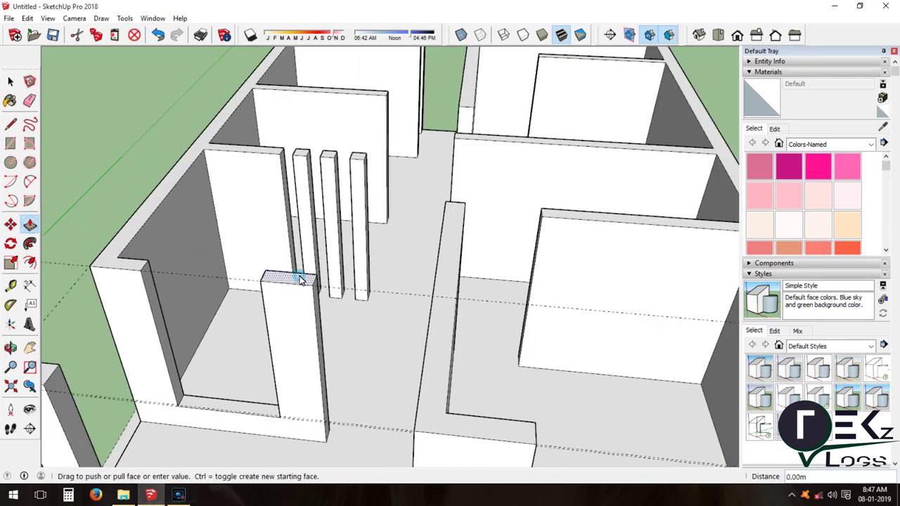
Pull the right front wall tops up 0.60 m, then raise the left wall over its opening
middle_drag(11, 295, 268, 234)
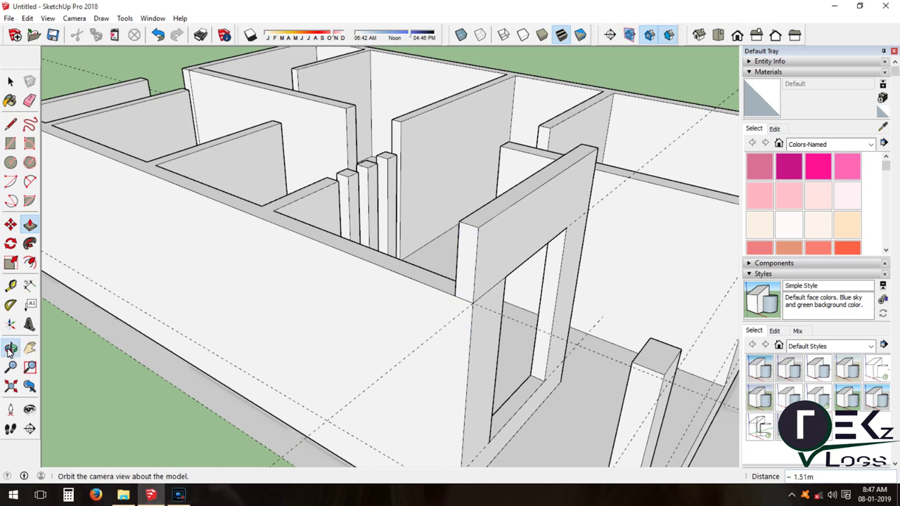
middle_drag(494, 266, 14, 128)
click(246, 251)
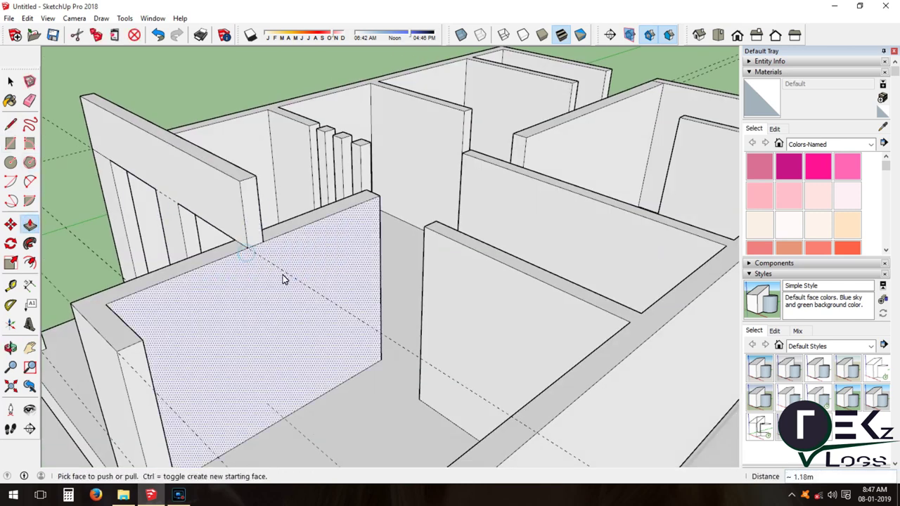
middle_drag(292, 251, 396, 314)
scroll(365, 305, down, 3)
click(536, 240)
key(Escape)
double_click(614, 224)
click(221, 234)
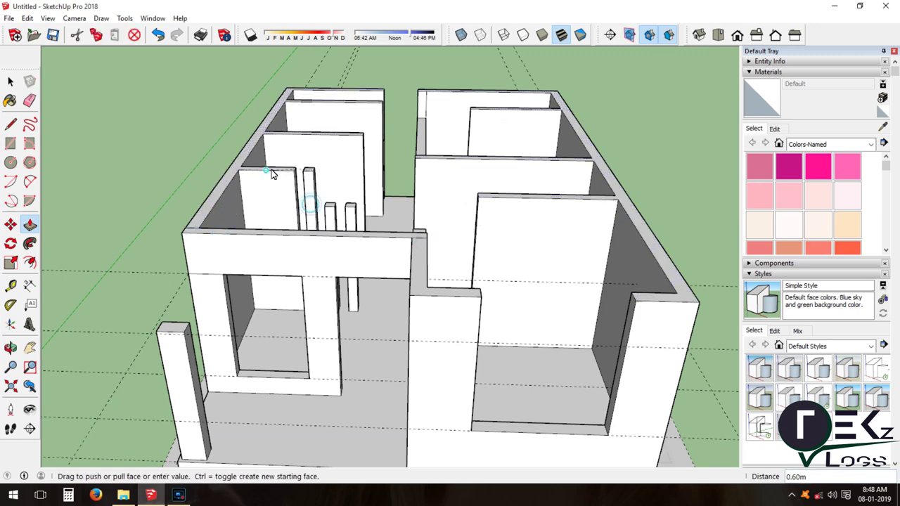
click(442, 90)
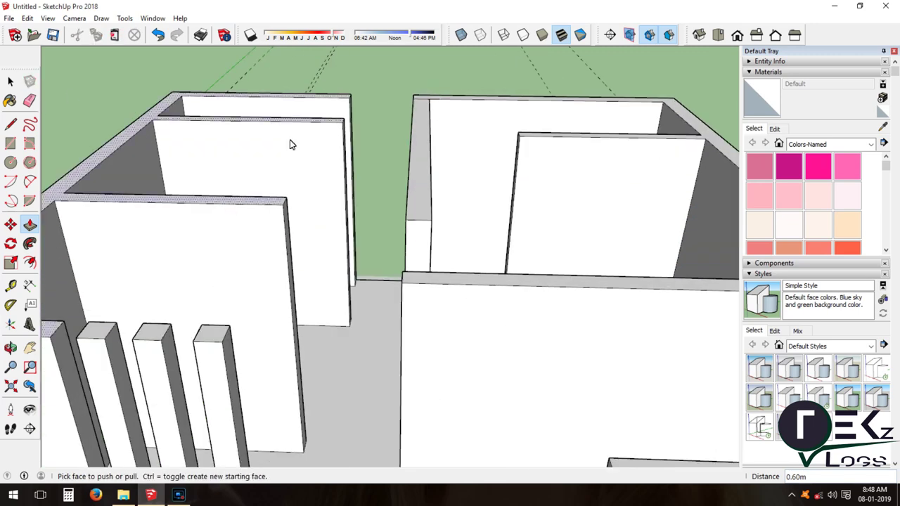
key(shift+z)
Extend the left interior wall's upper end across to meet the right wall
key(o)
mouse_move(368, 296)
mouse_down()
mouse_move(240, 244)
mouse_move(254, 215)
mouse_up()
key(l)
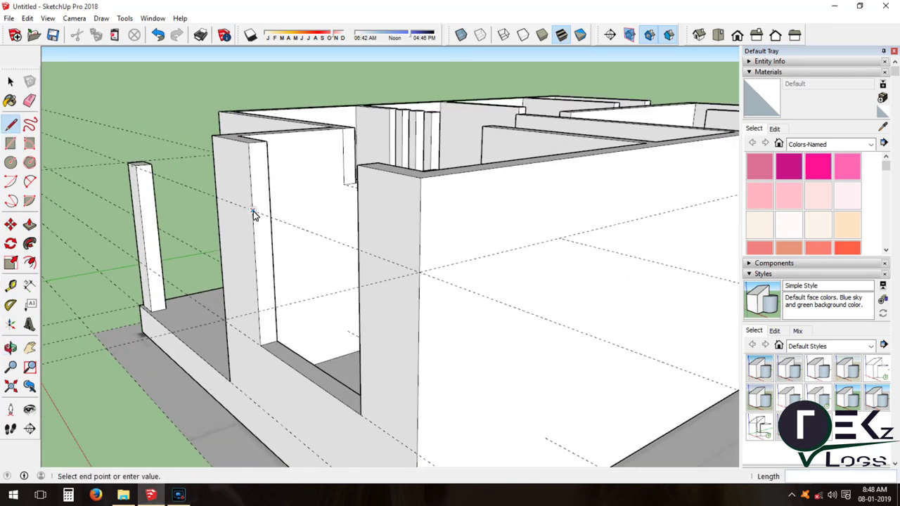
key(p)
key(shift+z)
key(o)
drag(348, 291, 91, 136)
key(p)
key(l)
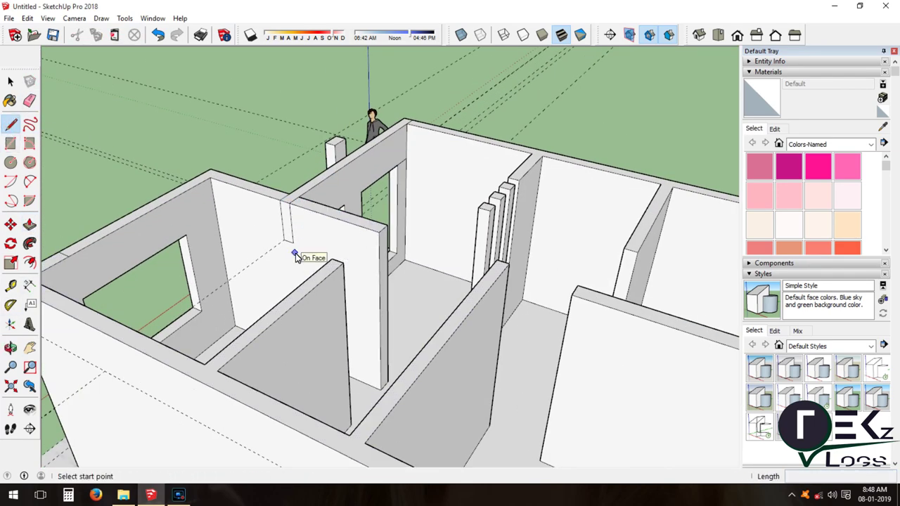
key(o)
drag(270, 340, 3, 313)
scroll(351, 281, down, 5)
scroll(534, 246, up, 5)
click(10, 125)
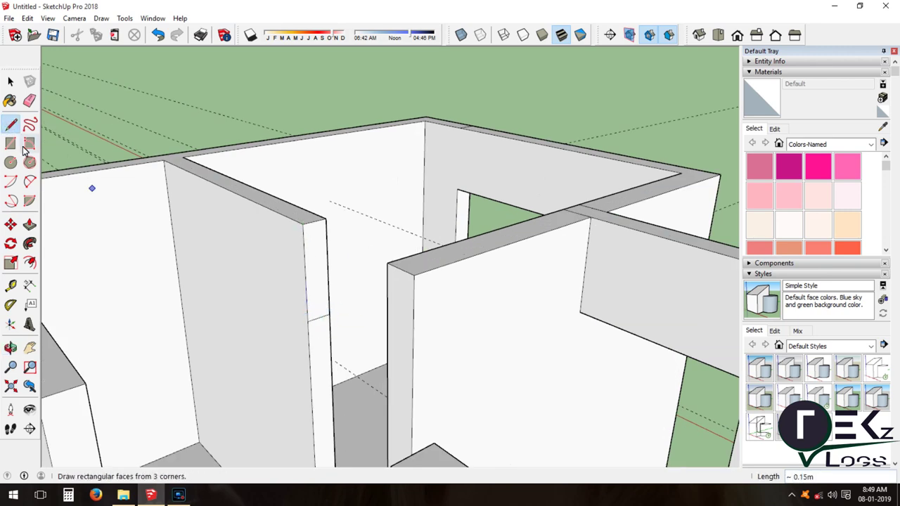
key(p)
drag(315, 281, 413, 310)
Push another interior wall end face out toward the outer wall
scroll(386, 315, down, 3)
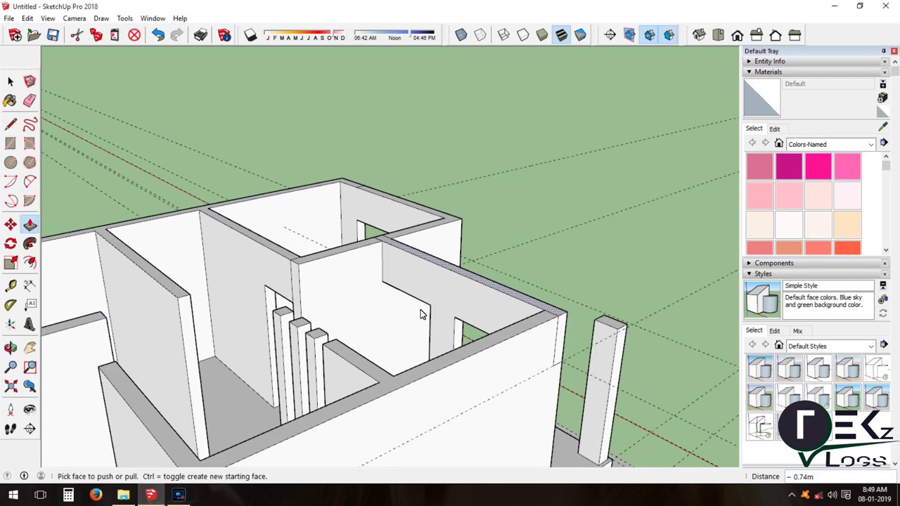
middle_drag(420, 312, 342, 291)
scroll(342, 291, up, 2)
key(o)
drag(428, 288, 450, 295)
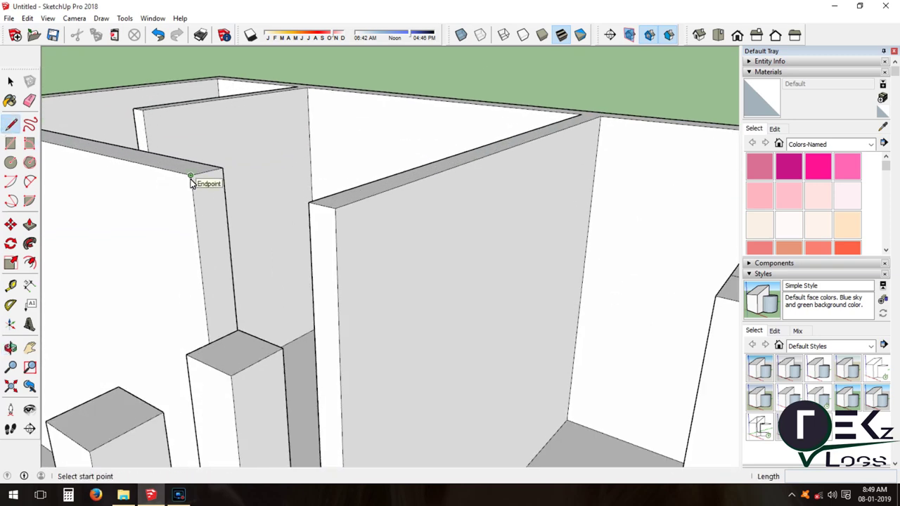
key(p)
drag(340, 246, 311, 275)
scroll(633, 248, down, 5)
click(11, 351)
mouse_move(267, 295)
mouse_down()
mouse_move(334, 265)
mouse_move(366, 232)
mouse_up()
Split the wall end with a line, pull it to the corner, and erase stray joint edges
click(11, 124)
click(328, 291)
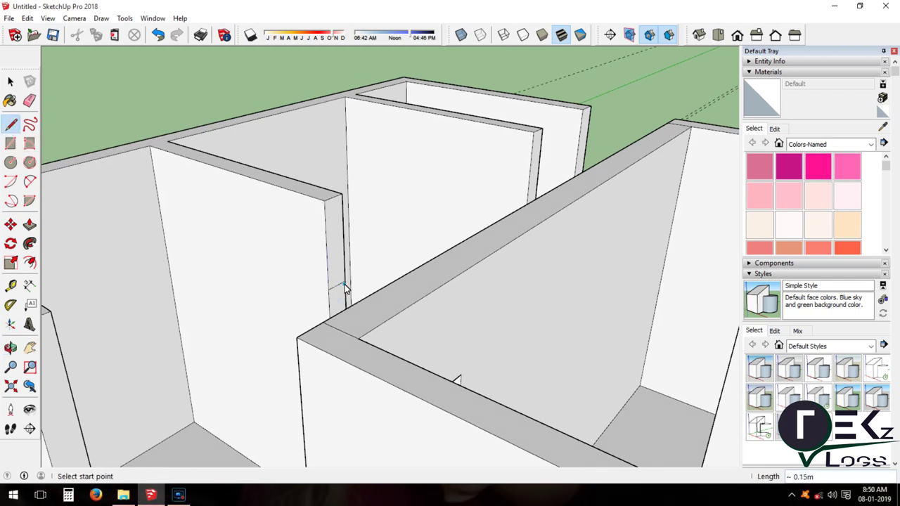
click(11, 125)
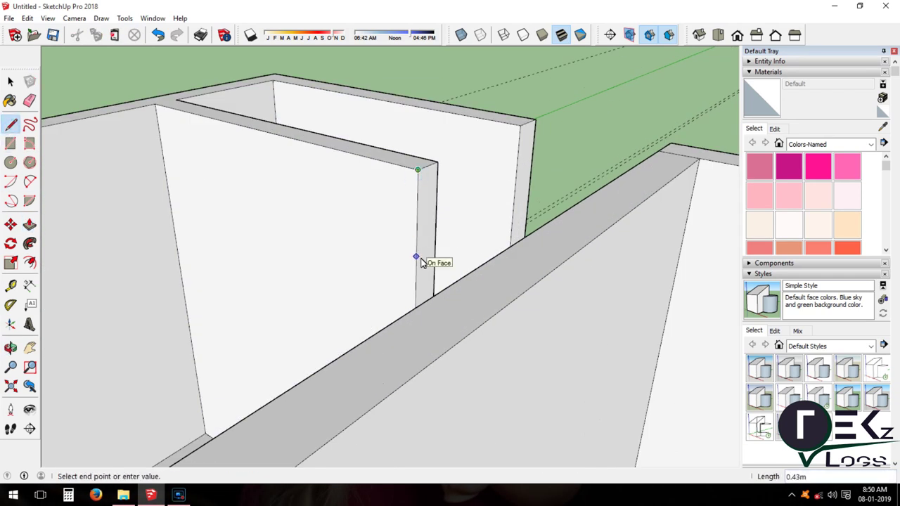
key(p)
mouse_move(438, 221)
middle_down()
mouse_move(185, 327)
mouse_move(287, 257)
middle_up()
key(l)
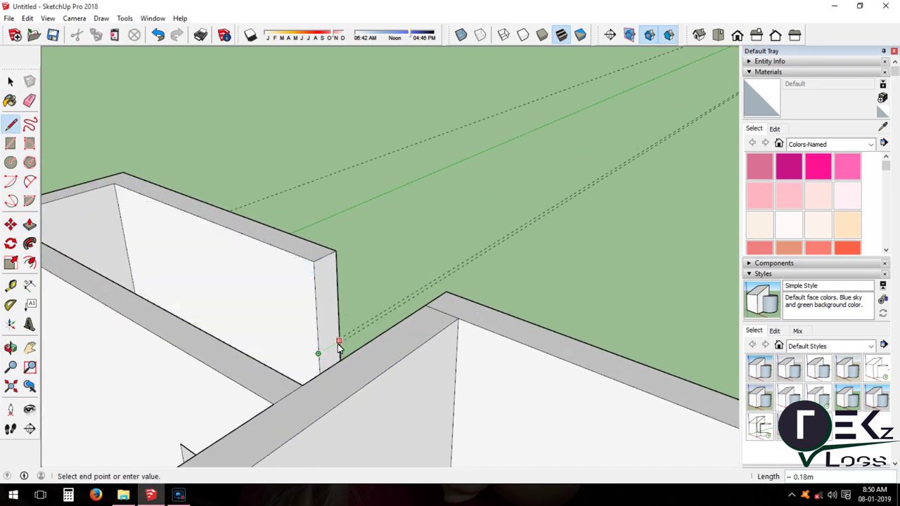
click(338, 343)
key(p)
drag(326, 279, 440, 298)
click(30, 101)
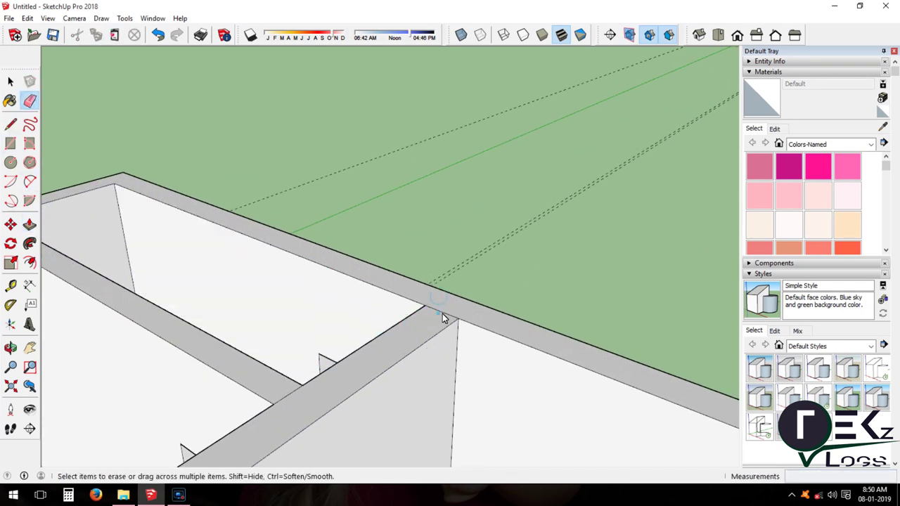
middle_drag(442, 314, 432, 167)
mouse_move(96, 418)
middle_down()
mouse_move(357, 332)
mouse_move(330, 373)
middle_up()
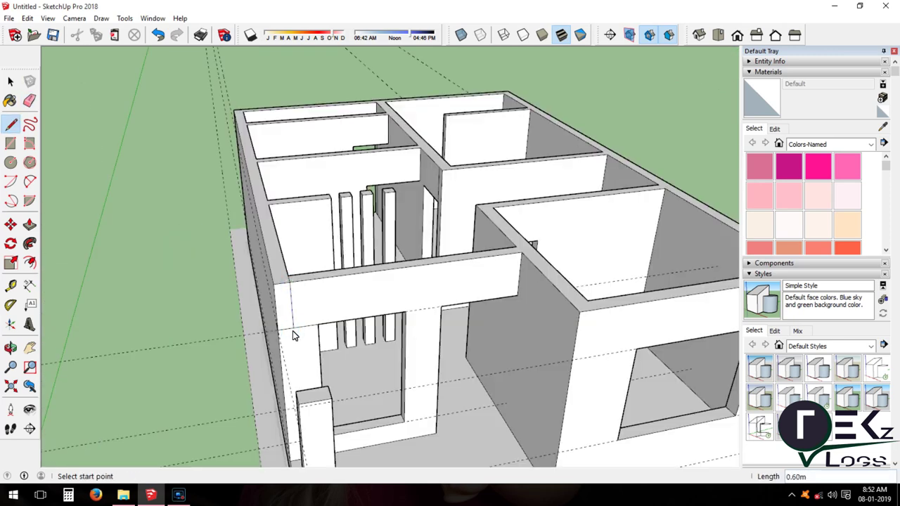
Pull the front wall face out 2.80 m into a beam reaching the corner pillar
key(p)
key(o)
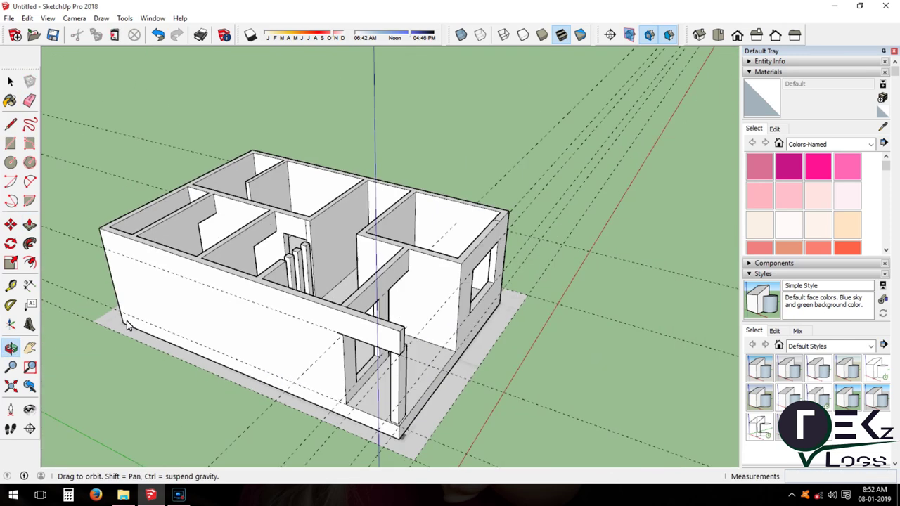
click(11, 125)
scroll(454, 242, up, 3)
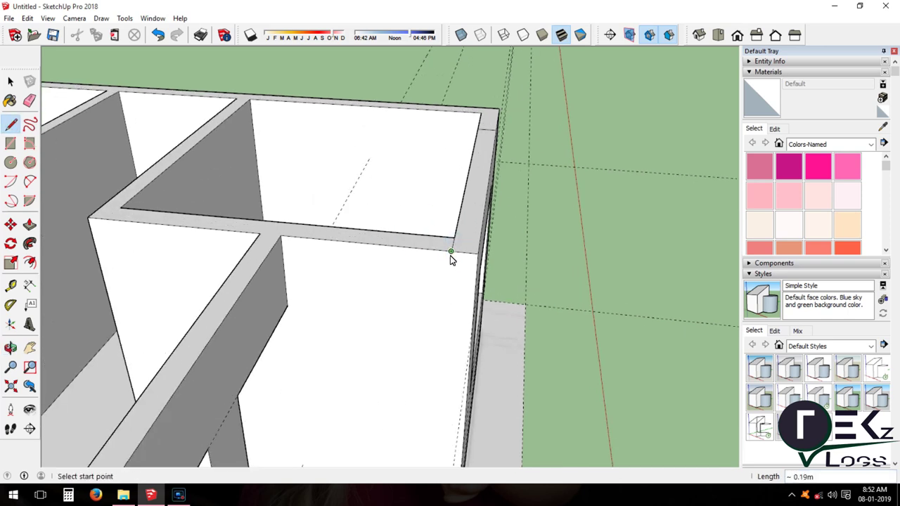
scroll(347, 306, down, 3)
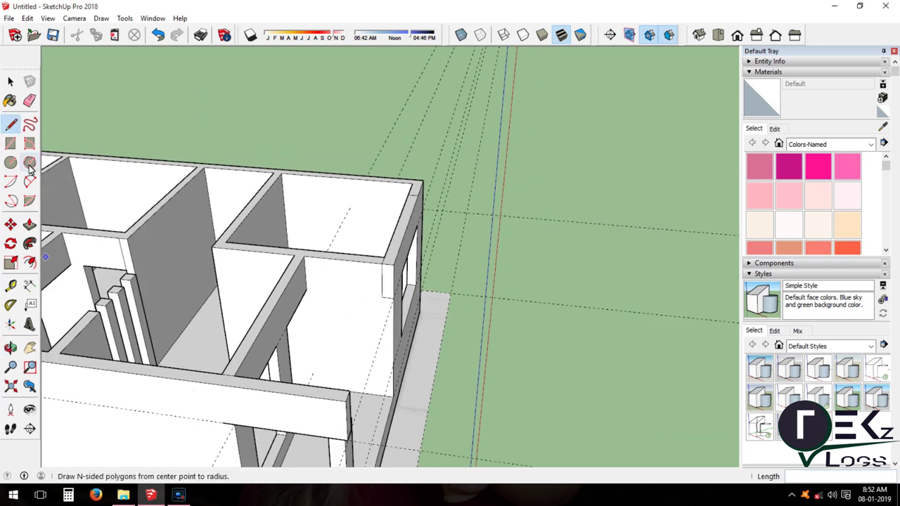
click(31, 225)
drag(382, 291, 347, 427)
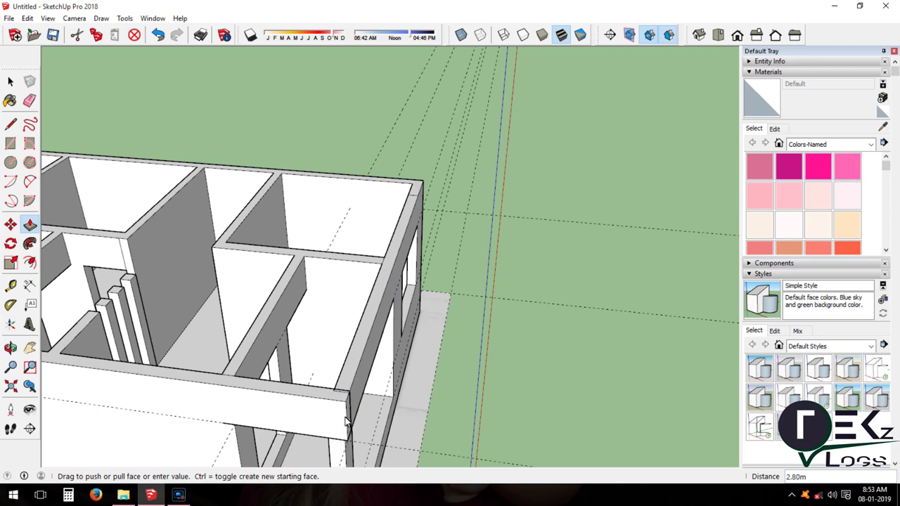
click(335, 403)
Orbit around the house to inspect the new porch beam from above and the left side
middle_drag(328, 388, 176, 246)
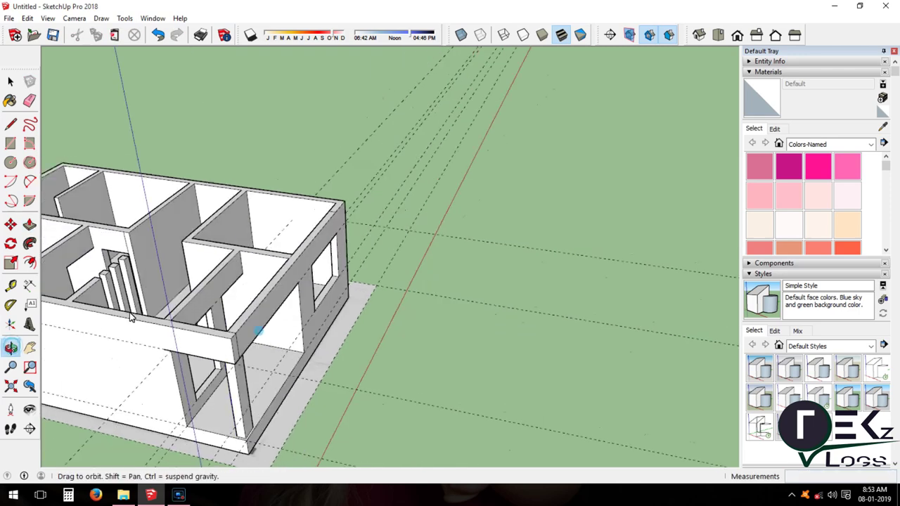
scroll(197, 251, down, 5)
mouse_move(197, 252)
middle_down()
mouse_move(316, 251)
mouse_move(257, 367)
mouse_move(470, 204)
middle_up()
mouse_move(469, 204)
mouse_down()
mouse_move(282, 296)
mouse_move(133, 349)
mouse_up()
key(t)
middle_drag(56, 380, 141, 331)
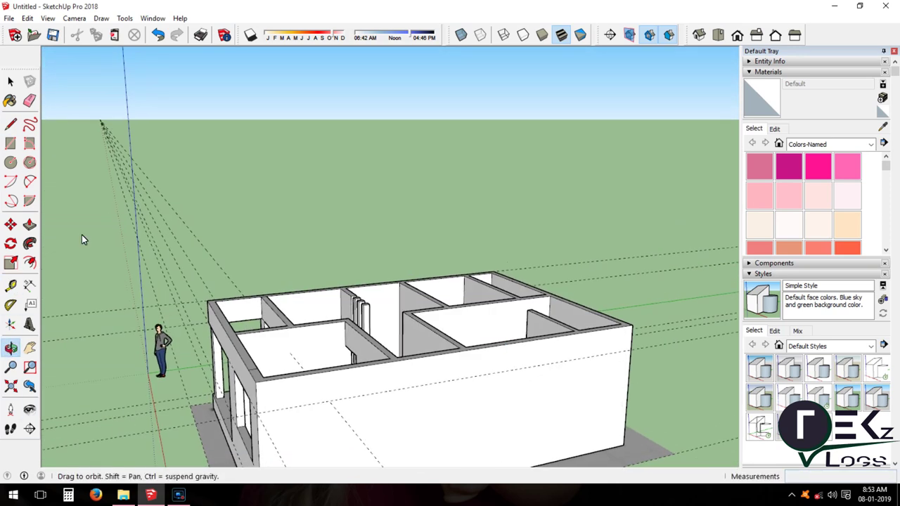
middle_drag(391, 369, 376, 356)
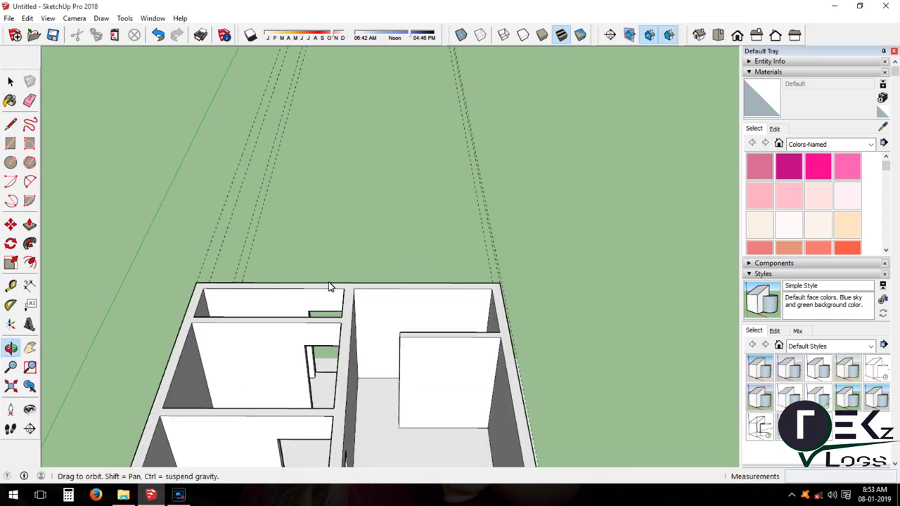
Draw a line on the front wall top to close it into a face
key(l)
mouse_move(352, 296)
middle_down()
mouse_move(589, 295)
mouse_move(211, 246)
middle_up()
key(p)
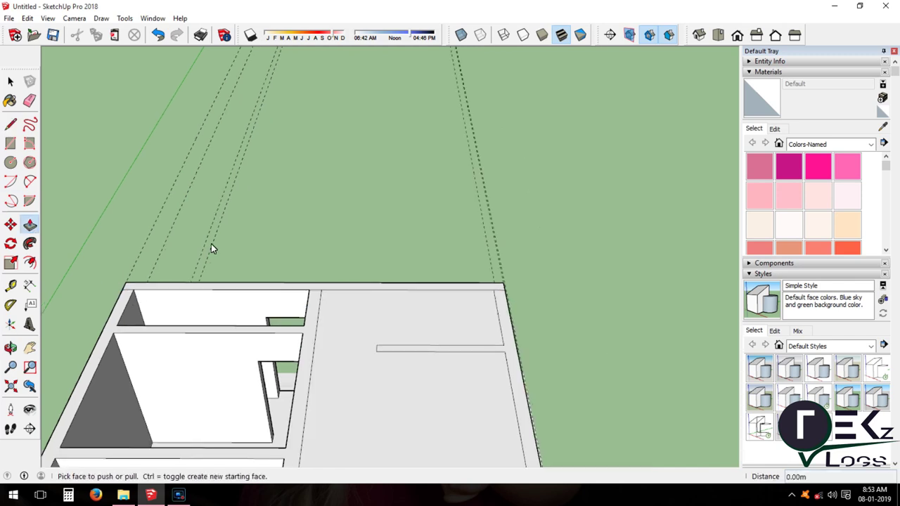
click(297, 280)
scroll(298, 280, up, 2)
scroll(298, 280, down, 2)
key(l)
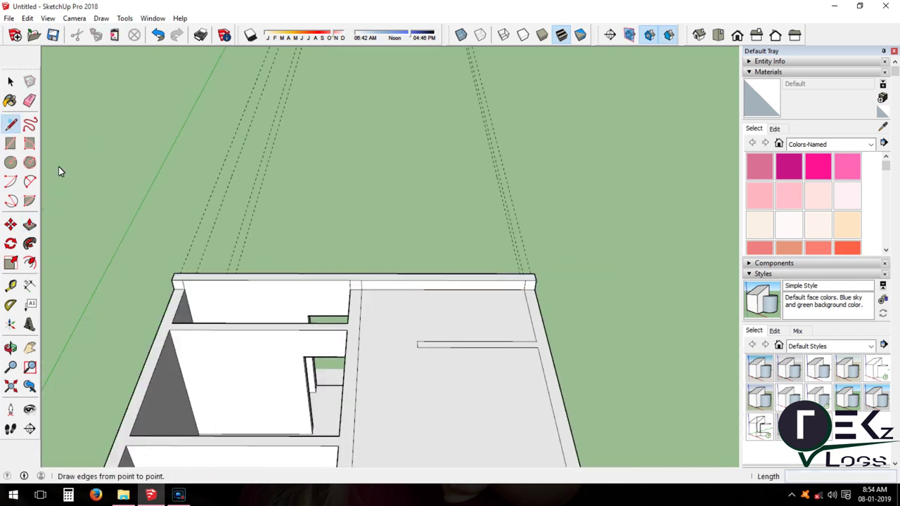
click(354, 291)
key(e)
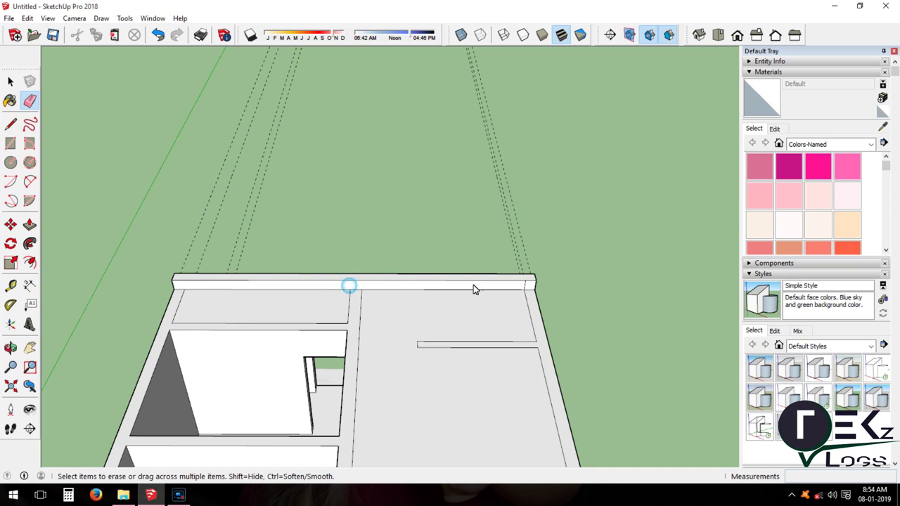
Pull the wall-top face across the whole house into a flat roof slab
scroll(473, 285, down, 5)
middle_drag(384, 203, 385, 169)
click(401, 156)
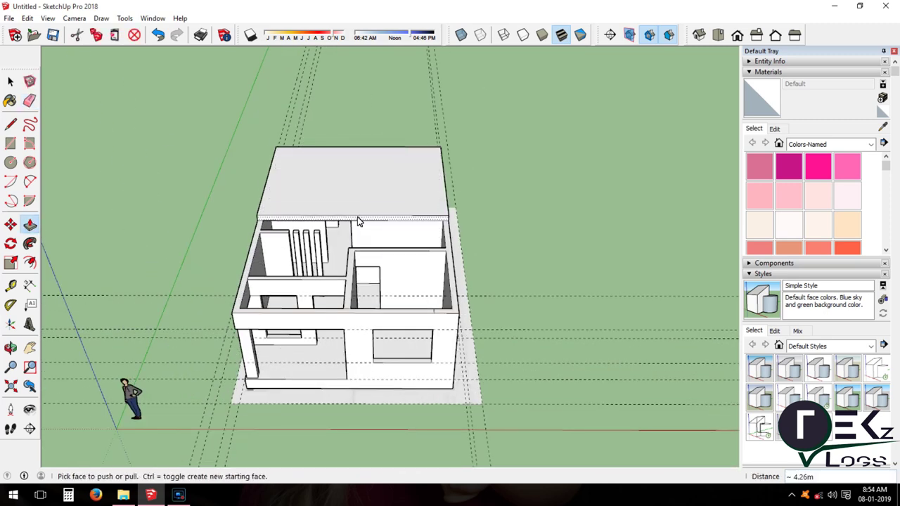
scroll(346, 314, up, 3)
scroll(346, 313, up, 2)
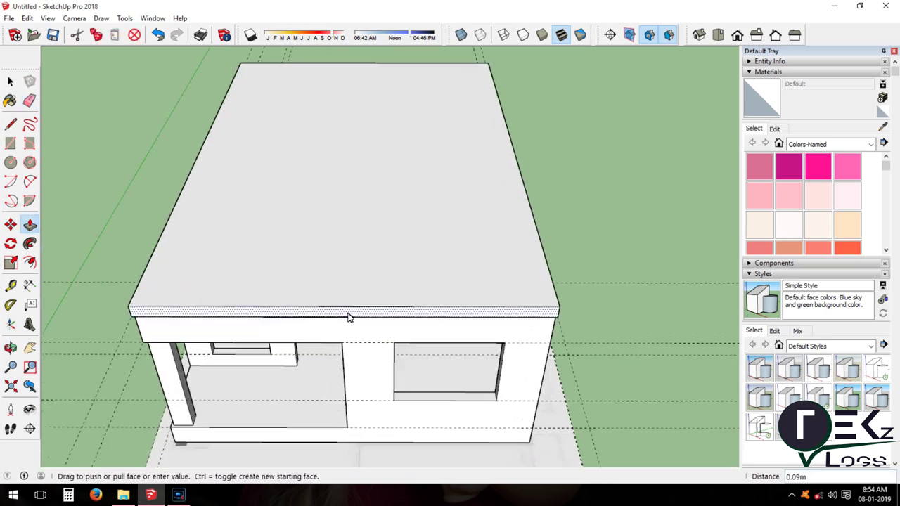
mouse_move(347, 318)
middle_down()
mouse_move(308, 199)
mouse_move(326, 323)
mouse_move(247, 304)
mouse_move(501, 315)
middle_up()
drag(314, 416, 320, 398)
Offset the roof top face to make an inset border about 0.1 m in
key(p)
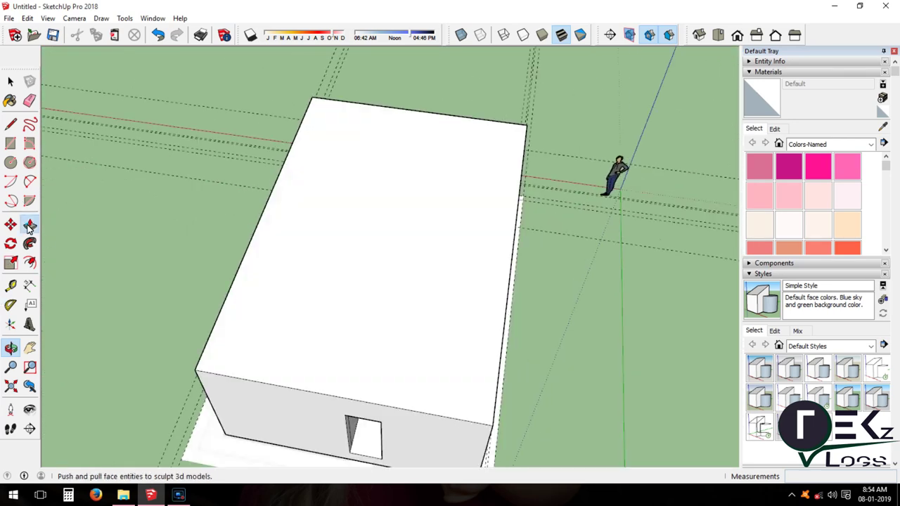
key(f)
click(319, 394)
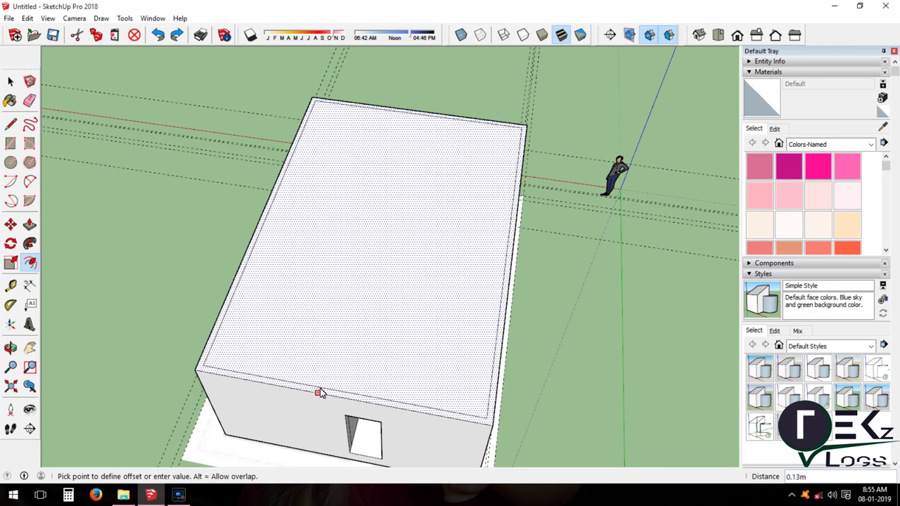
click(318, 393)
key(o)
drag(263, 187, 253, 232)
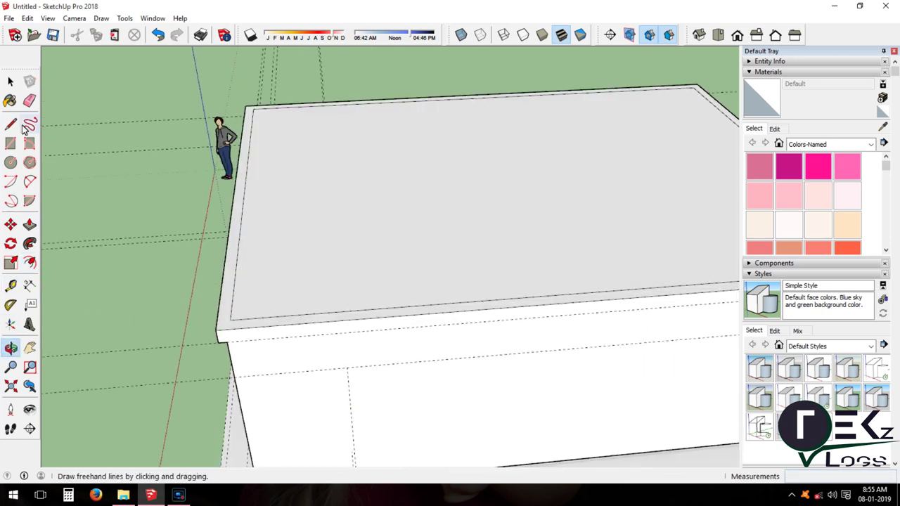
Clean up the roof corner by erasing the stray edge left by the offset
click(11, 124)
click(222, 321)
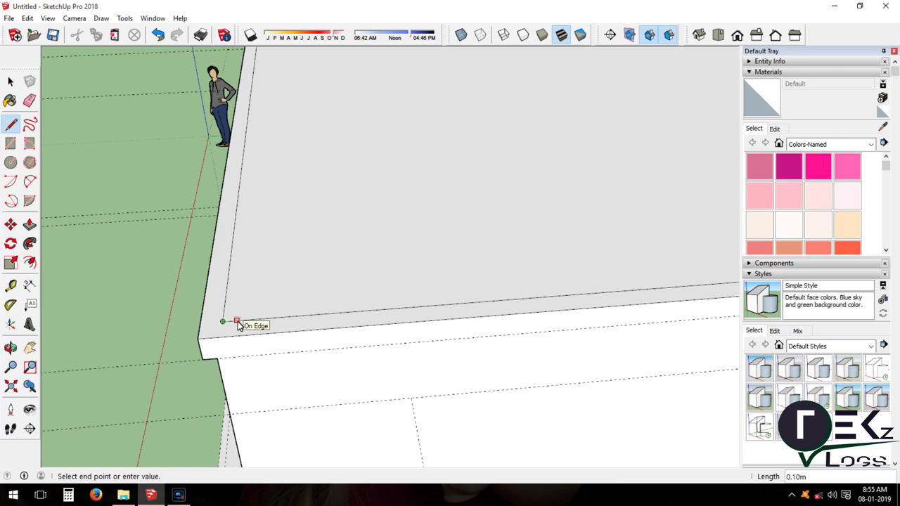
scroll(245, 381, down, 3)
key(Escape)
click(29, 100)
scroll(259, 136, up, 3)
shift+middle_drag(260, 137, 258, 276)
scroll(258, 277, down, 3)
Push the roof slab's front edge out about 0.12 m into a small overhang
key(l)
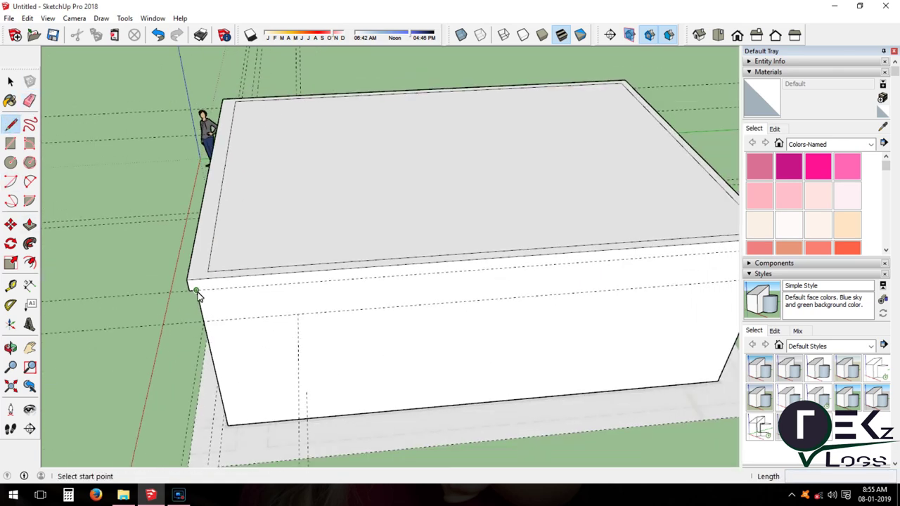
scroll(202, 296, down, 3)
scroll(327, 282, up, 3)
click(30, 223)
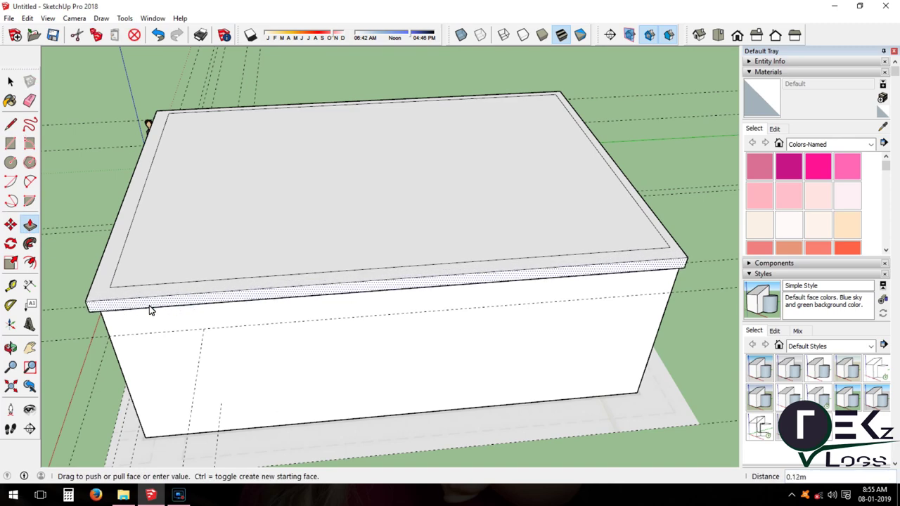
mouse_move(151, 308)
middle_down()
mouse_move(483, 190)
mouse_move(301, 348)
middle_up()
scroll(302, 348, down, 3)
click(11, 124)
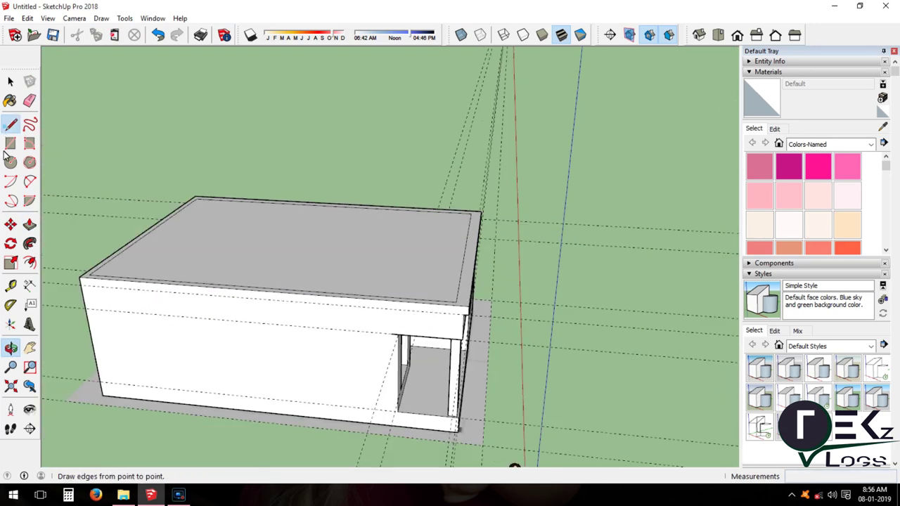
Extend the roof slab's side face out about 0.1 m
click(478, 315)
scroll(281, 281, up, 5)
click(29, 223)
click(467, 313)
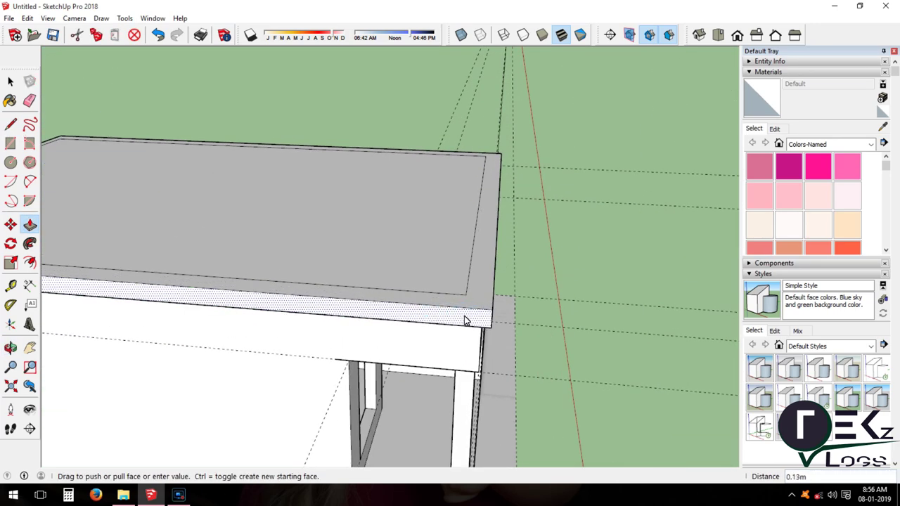
scroll(464, 317, up, 1)
click(465, 318)
scroll(464, 318, down, 5)
scroll(235, 236, up, 4)
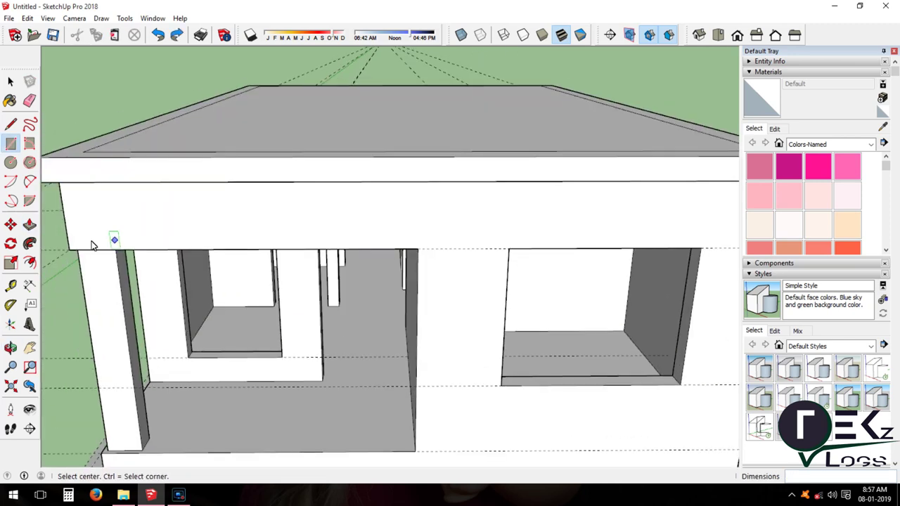
Draw a line along the beam edge and pull the porch beam face out into a ledge
key(l)
scroll(416, 244, up, 1)
scroll(416, 242, up, 1)
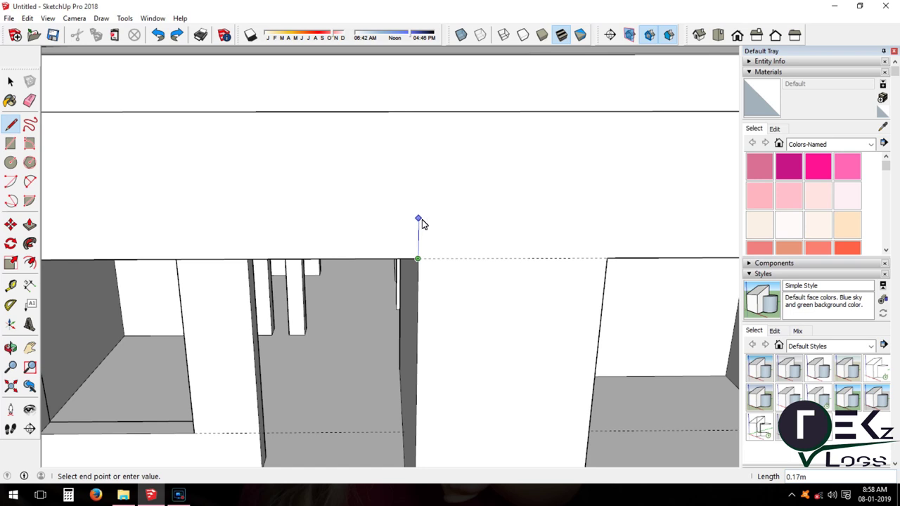
scroll(422, 239, down, 2)
scroll(531, 215, down, 2)
click(136, 229)
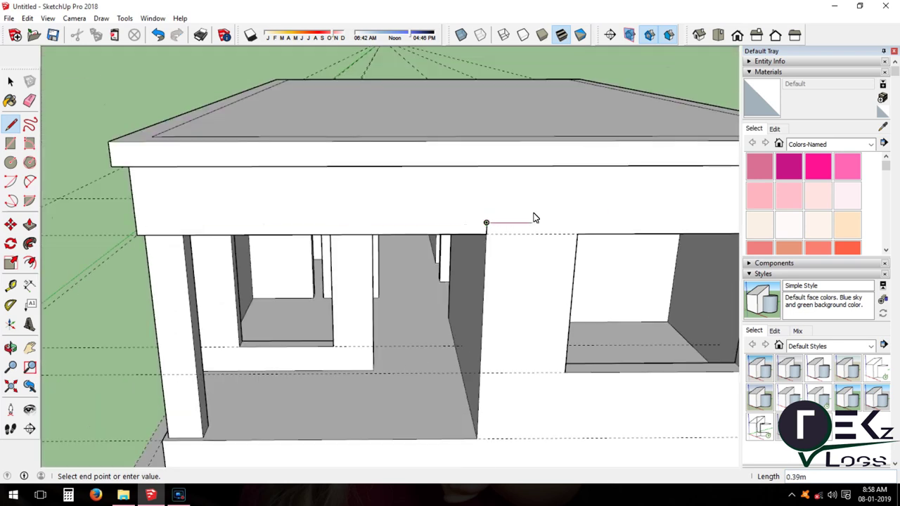
click(30, 224)
middle_drag(282, 267, 457, 261)
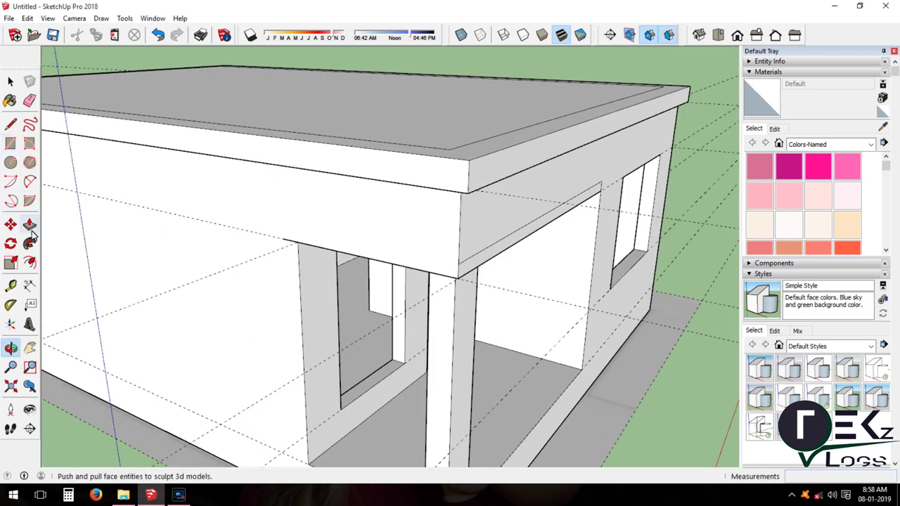
click(486, 266)
click(543, 279)
Split the ledge end with a line and pull its front out 0.48 m over the porch
click(10, 123)
click(457, 264)
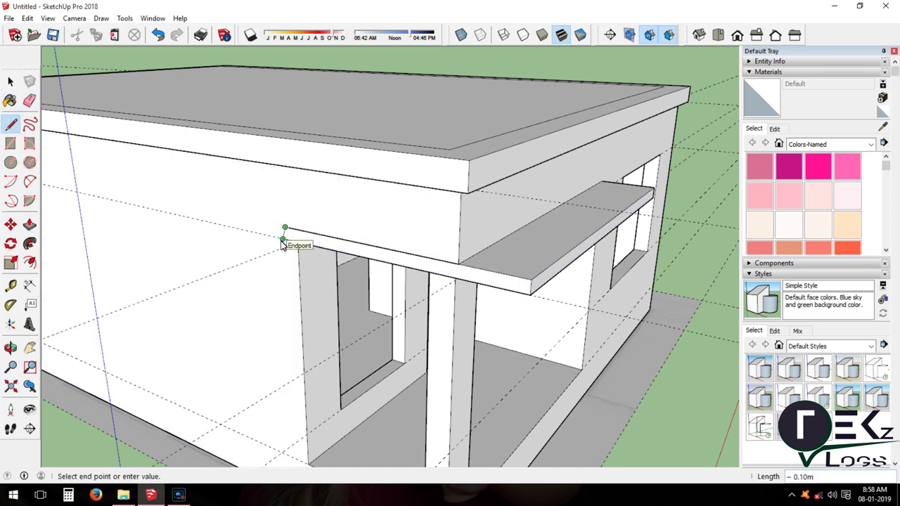
click(29, 224)
click(465, 274)
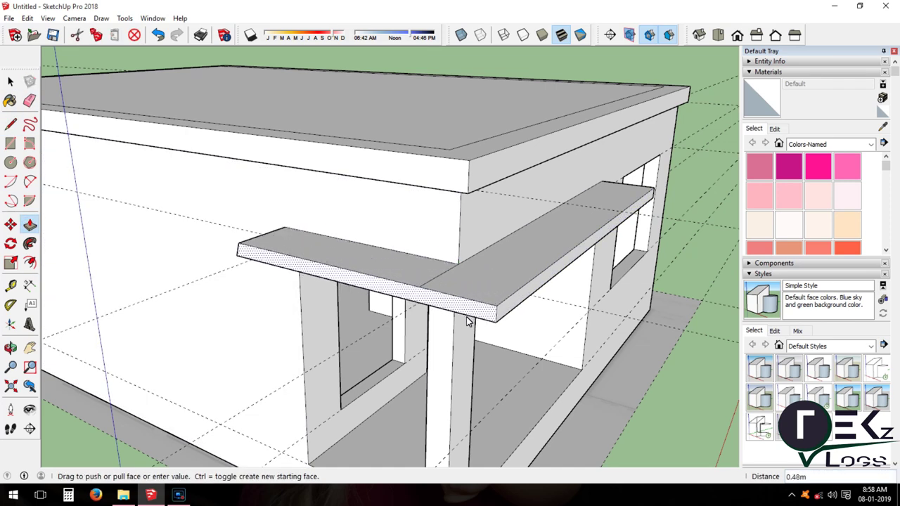
click(468, 320)
mouse_move(468, 320)
middle_down()
mouse_move(229, 272)
mouse_move(392, 318)
mouse_move(247, 241)
mouse_move(358, 257)
mouse_move(502, 295)
middle_up()
key(e)
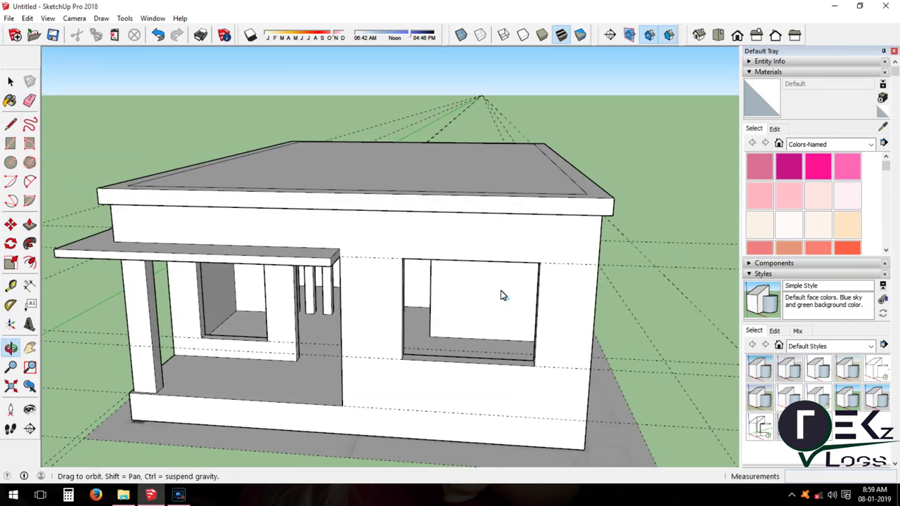
Outline the right window's frame and the ledge beneath with rectangles, deleting the window face
scroll(502, 296, up, 2)
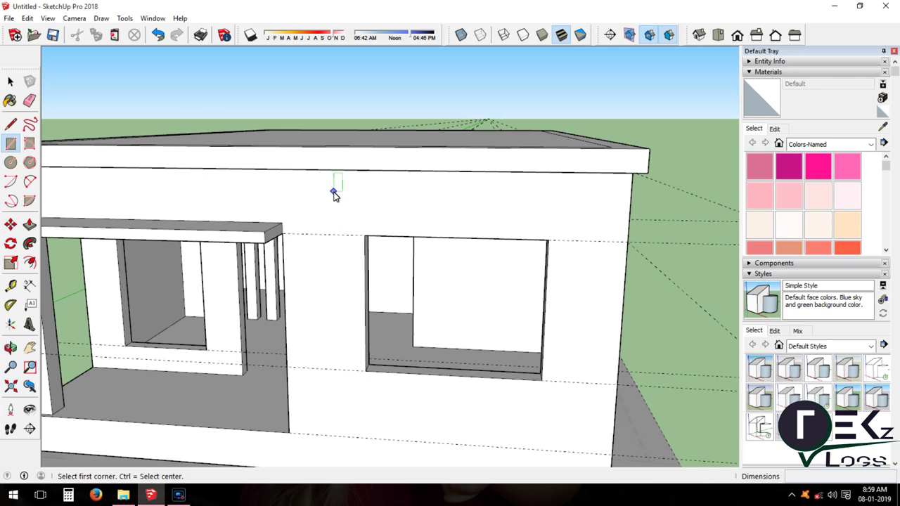
click(321, 222)
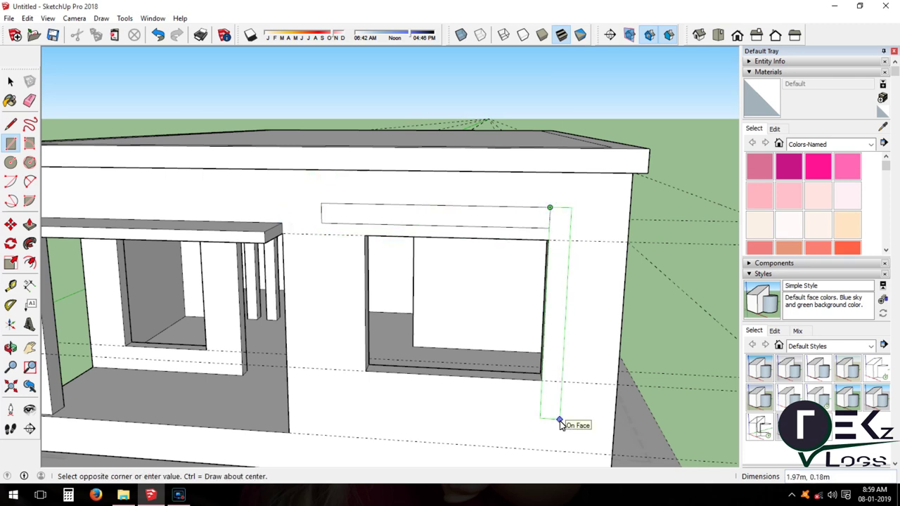
click(557, 450)
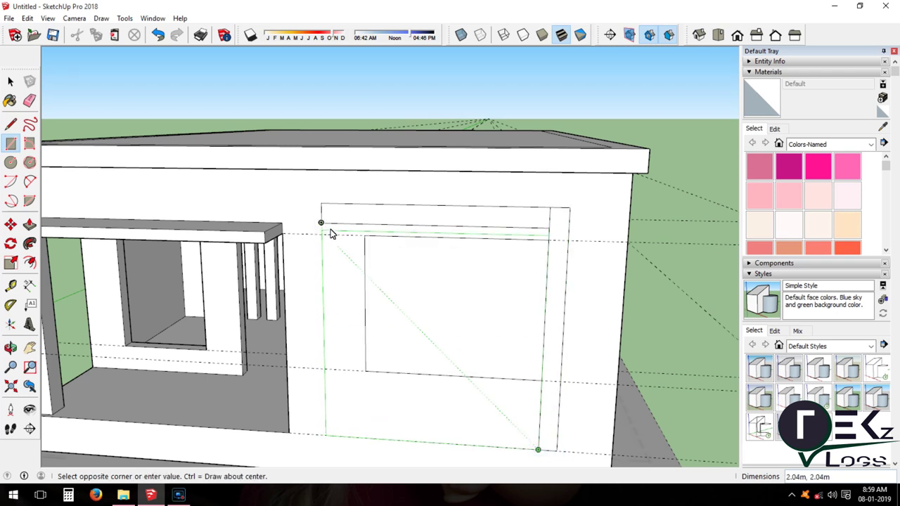
click(329, 422)
key(p)
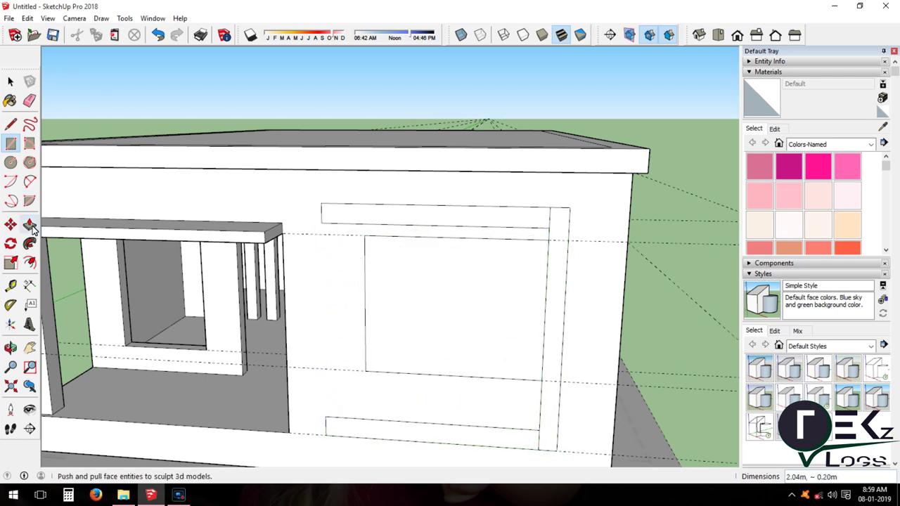
key(space)
click(446, 307)
key(Delete)
key(e)
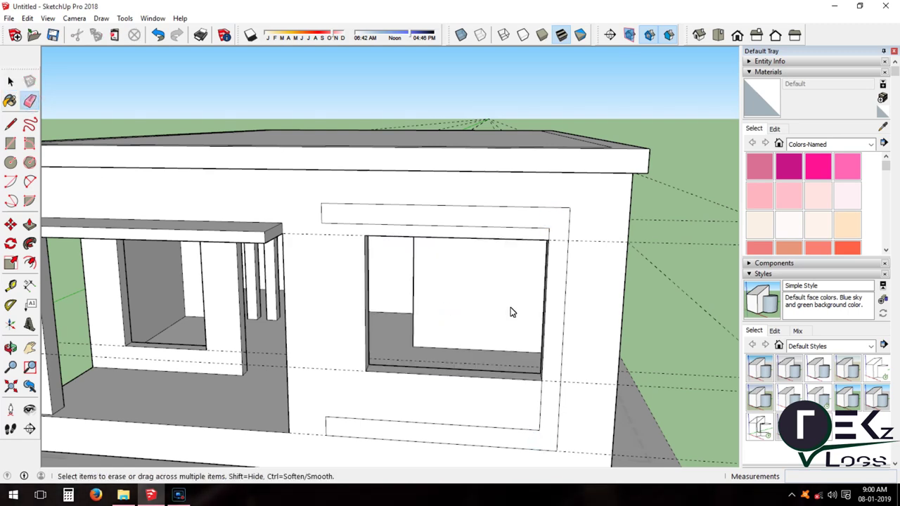
Pull the window frame face out 0.50 m
scroll(492, 281, down, 2)
scroll(464, 277, down, 2)
mouse_move(464, 278)
middle_down()
mouse_move(438, 347)
mouse_move(340, 261)
middle_up()
drag(339, 261, 382, 349)
scroll(382, 349, down, 2)
key(p)
click(380, 262)
click(202, 243)
mouse_move(202, 242)
middle_down()
mouse_move(569, 314)
mouse_move(32, 299)
middle_up()
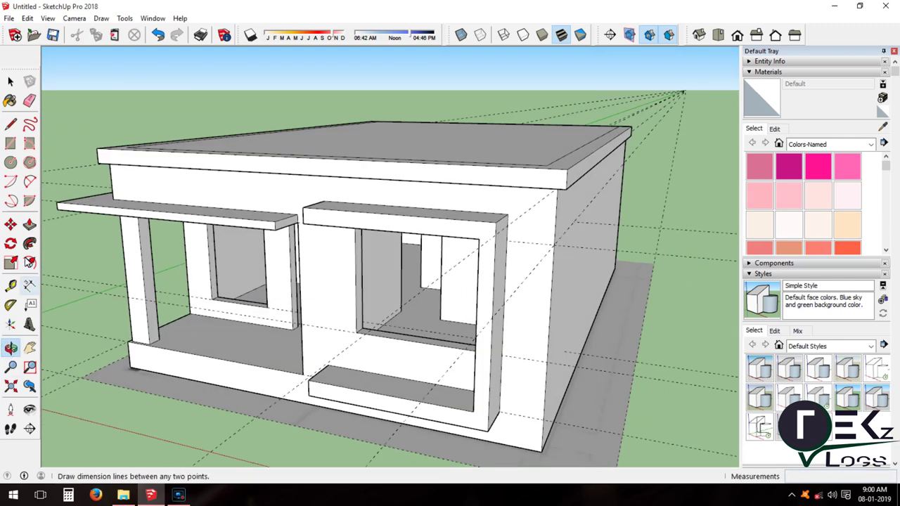
Pull the ledge below the window outward
click(372, 387)
click(54, 388)
middle_drag(54, 388, 466, 342)
scroll(414, 288, up, 5)
middle_drag(414, 288, 335, 289)
Divide the ledge front with a vertical edge and paste copies of it along the ledge
key(l)
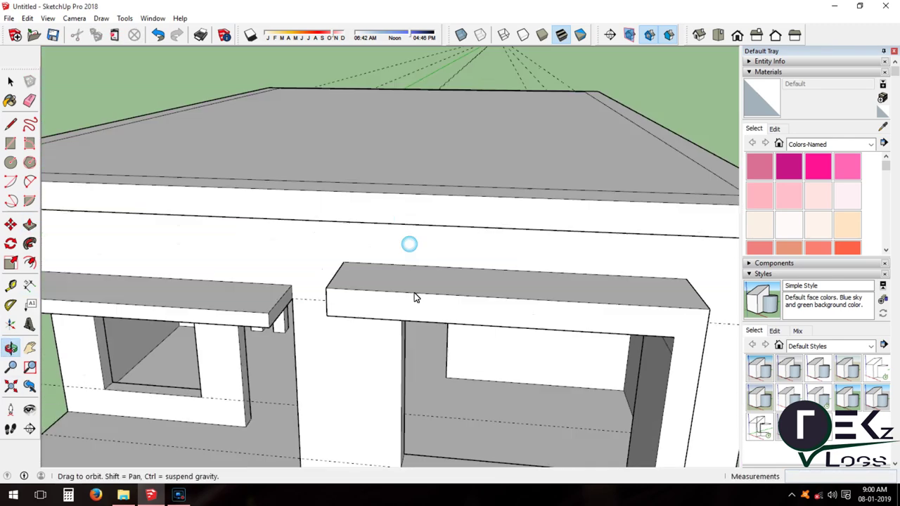
click(352, 292)
click(352, 316)
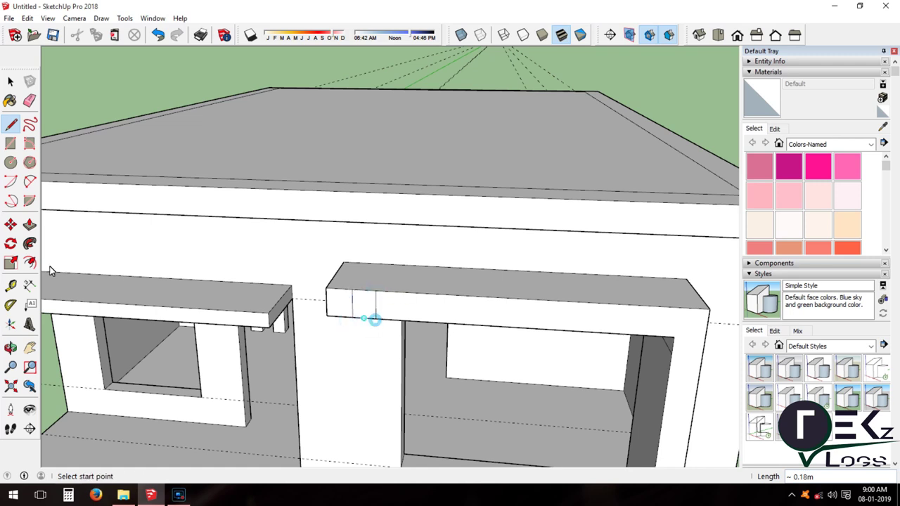
key(space)
key(ctrl+v)
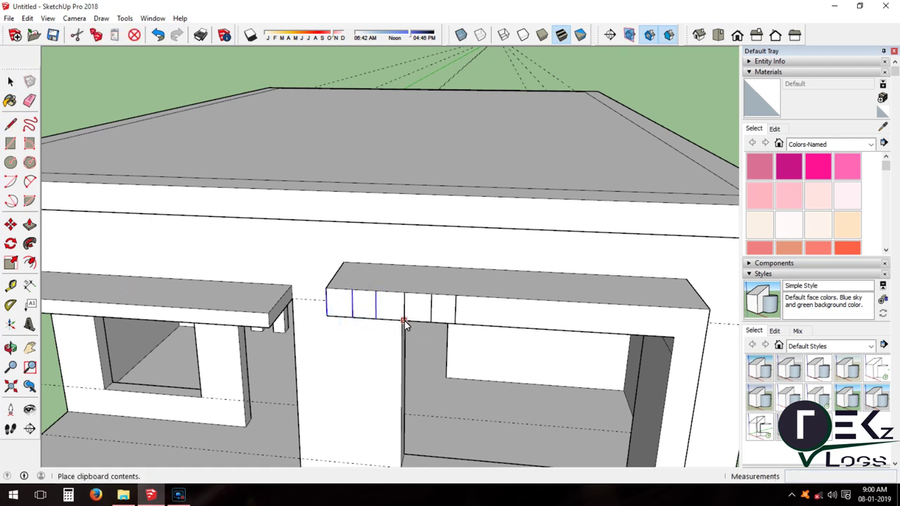
click(405, 323)
Push alternate ledge segments back -0.50 m to form the notches
key(space)
key(p)
double_click(364, 304)
click(415, 308)
click(425, 261)
mouse_move(425, 261)
middle_down()
mouse_move(657, 299)
mouse_move(420, 367)
mouse_move(296, 422)
middle_up()
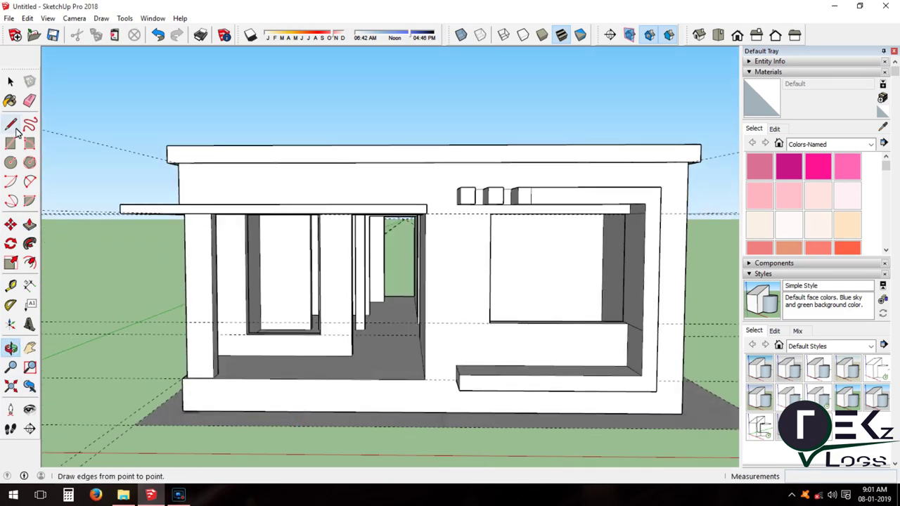
Draw a rectangular step outline on the front of the porch base
click(10, 123)
click(425, 379)
key(Escape)
scroll(260, 410, up, 2)
click(10, 144)
scroll(146, 395, up, 2)
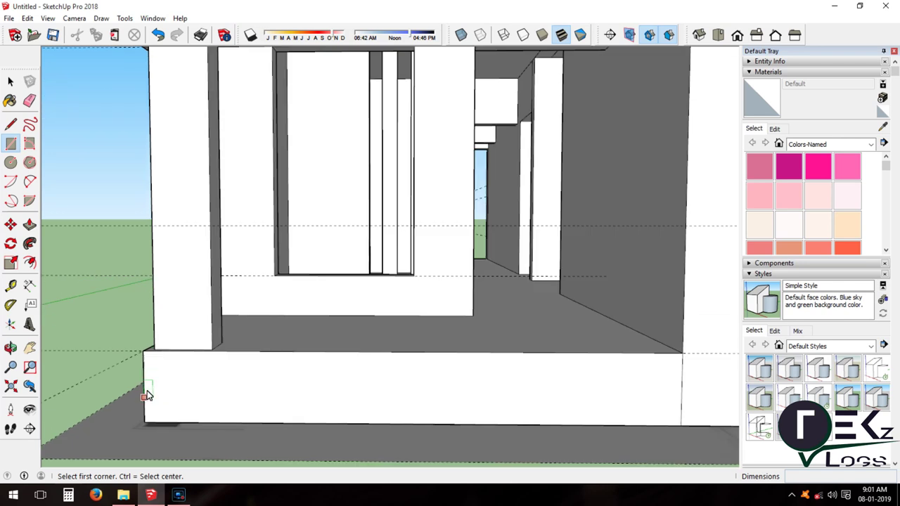
click(145, 406)
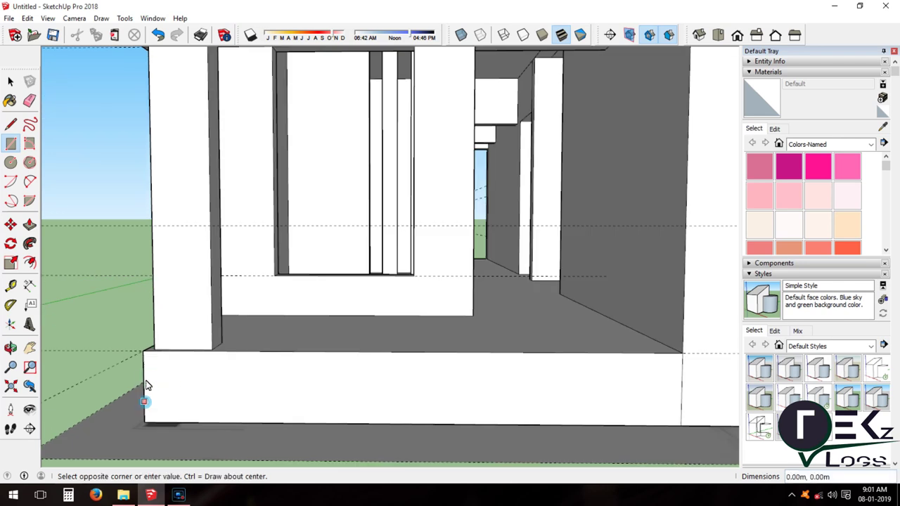
scroll(369, 368, down, 3)
scroll(369, 371, up, 3)
click(370, 374)
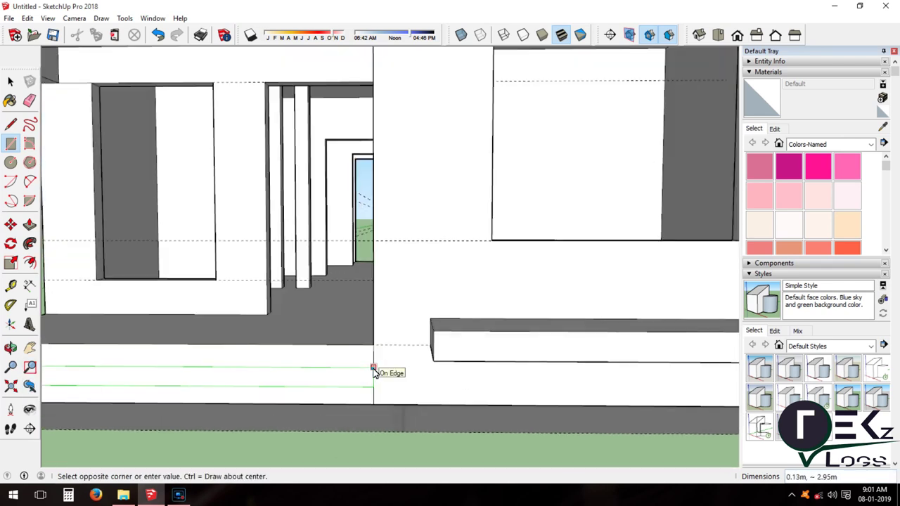
scroll(372, 368, down, 5)
middle_drag(52, 432, 220, 436)
Add an edge at the stair corner and push a lower step face
click(11, 124)
scroll(146, 400, up, 2)
click(147, 396)
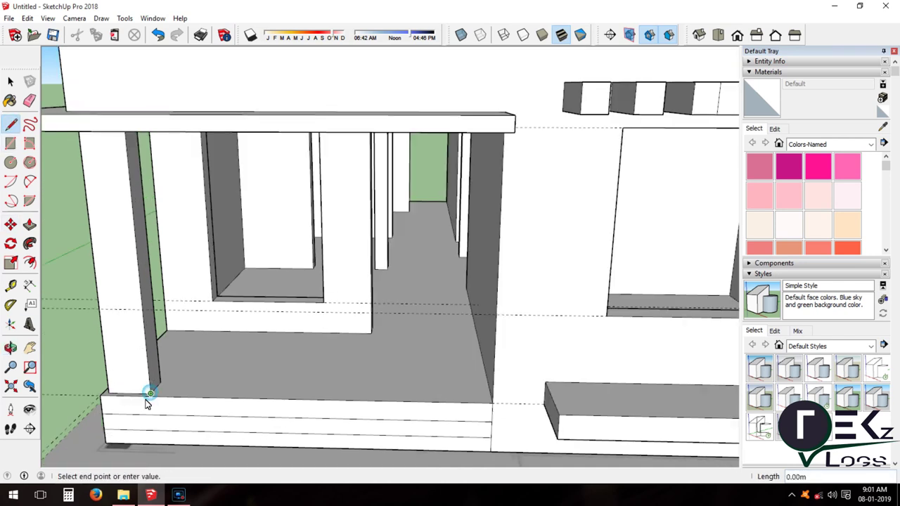
click(29, 225)
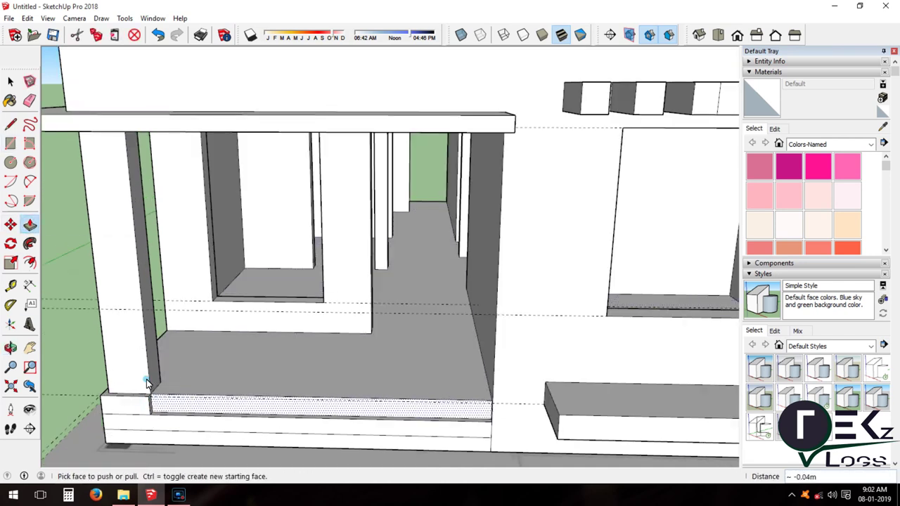
click(134, 405)
click(133, 394)
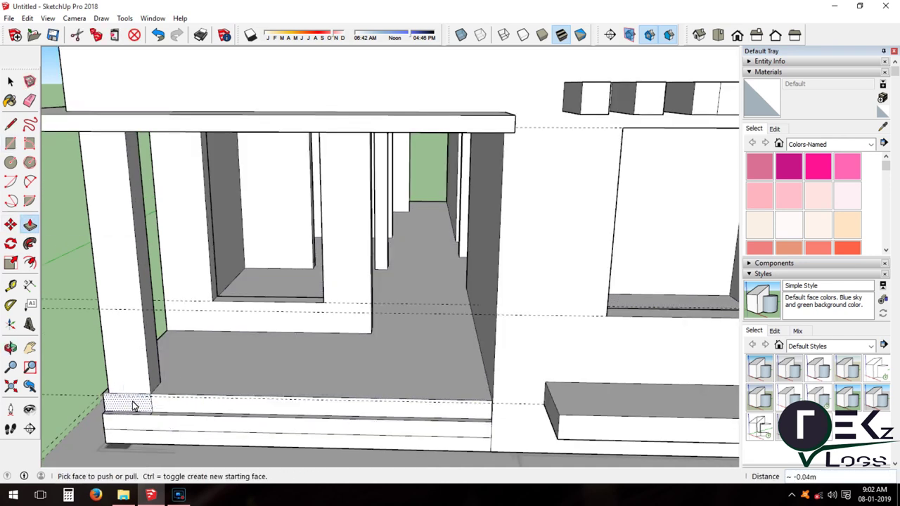
Undo the misplaced push and pull the bottom step out 0.14 m
click(159, 35)
click(158, 35)
click(220, 441)
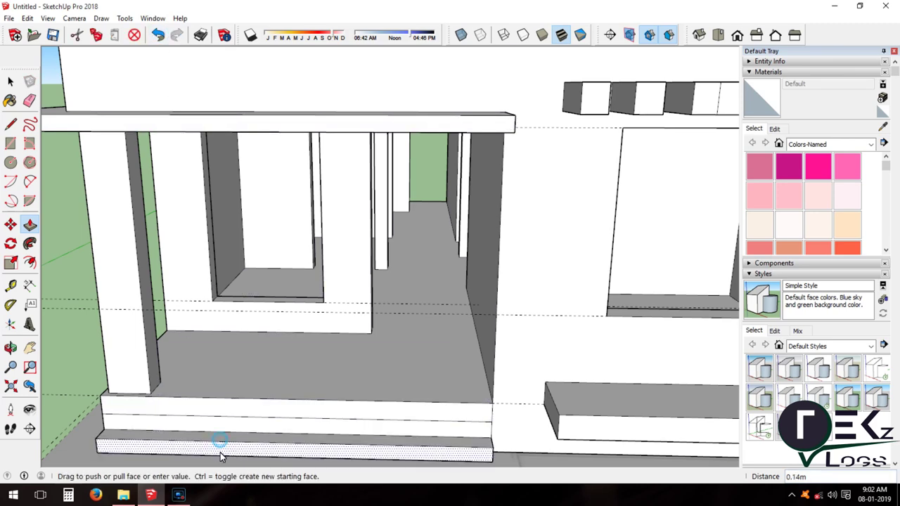
click(229, 444)
click(234, 431)
click(11, 386)
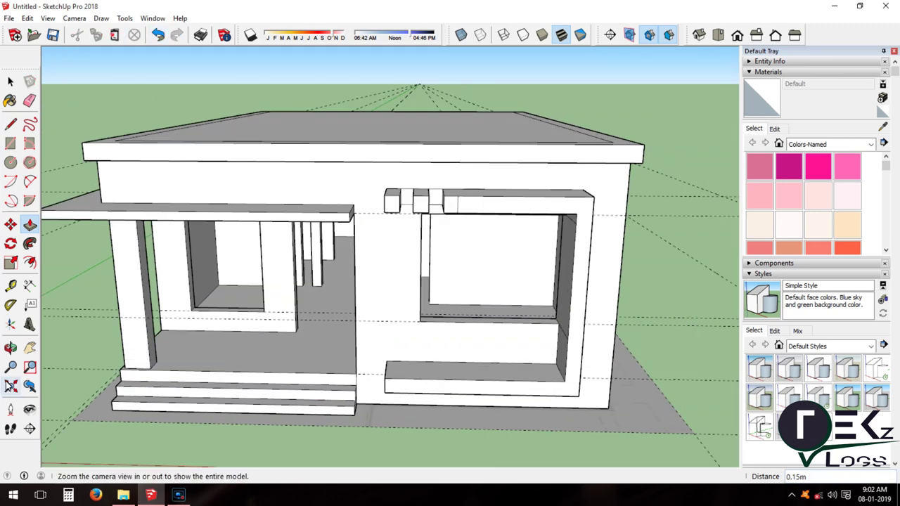
click(11, 348)
mouse_move(459, 321)
mouse_down()
mouse_move(143, 428)
mouse_move(264, 382)
mouse_move(499, 349)
mouse_move(345, 359)
mouse_move(539, 291)
mouse_up()
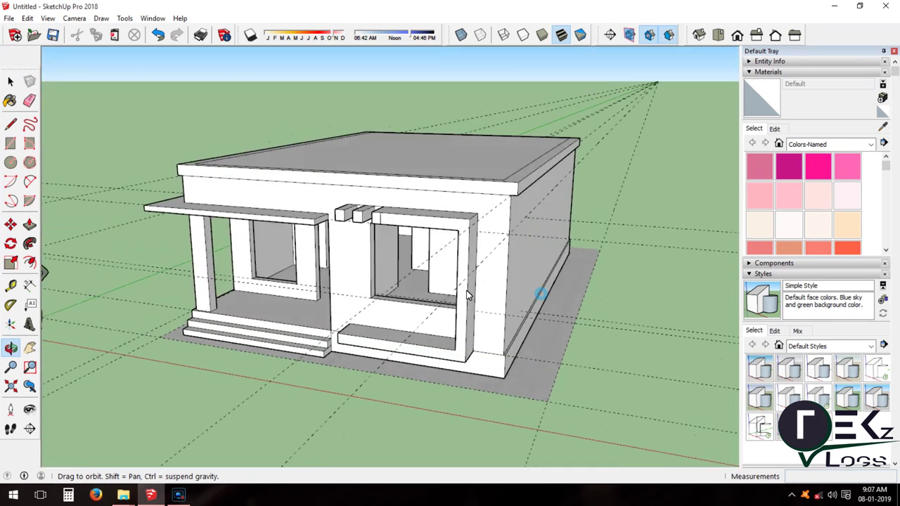
Push/Pull the roof's inner face up 0.6 m to form the parapet walls
scroll(536, 289, up, 5)
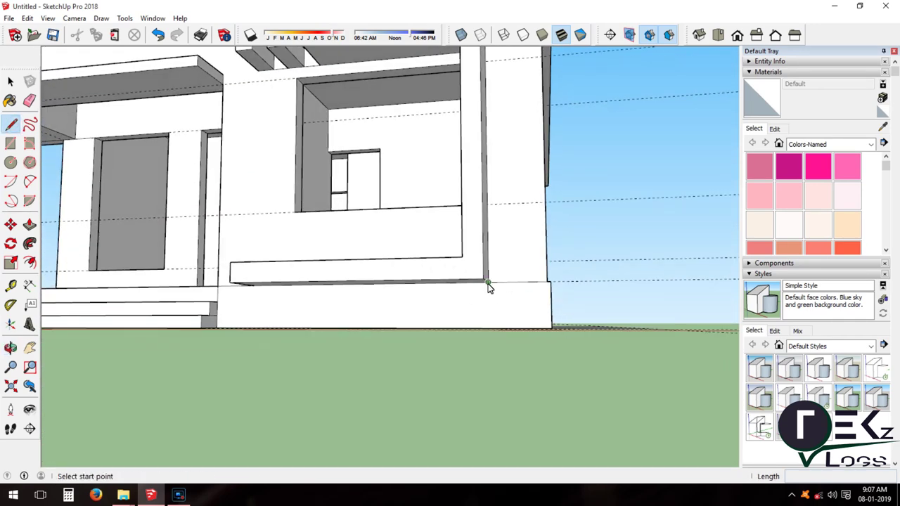
scroll(452, 392, down, 5)
middle_drag(424, 298, 172, 209)
scroll(172, 209, up, 4)
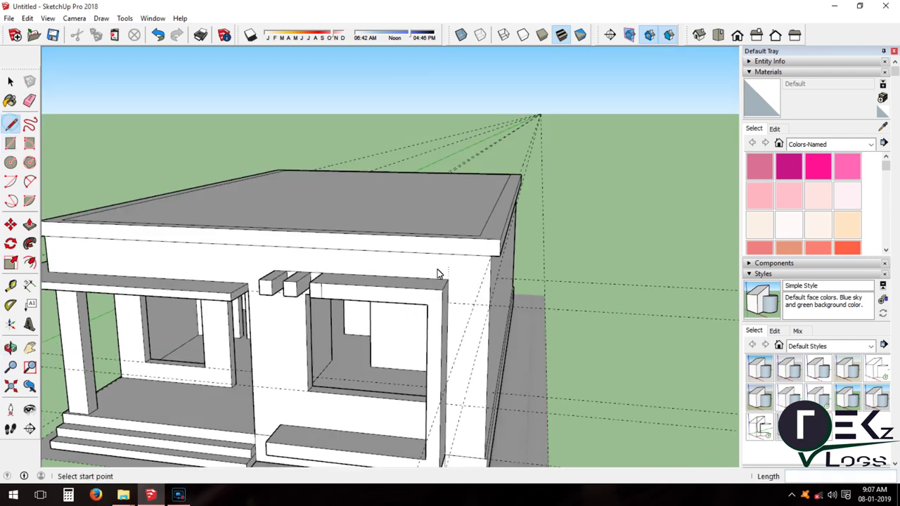
click(28, 225)
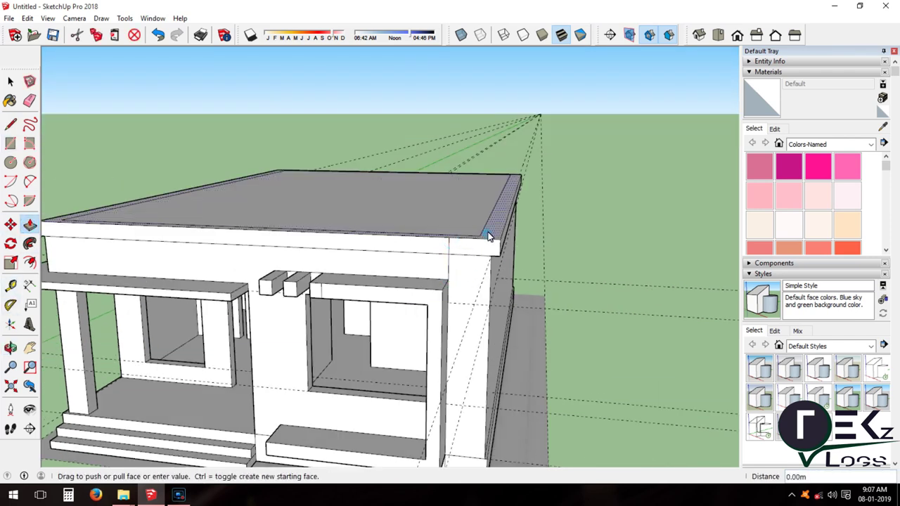
click(486, 232)
text(0.6)
key(Return)
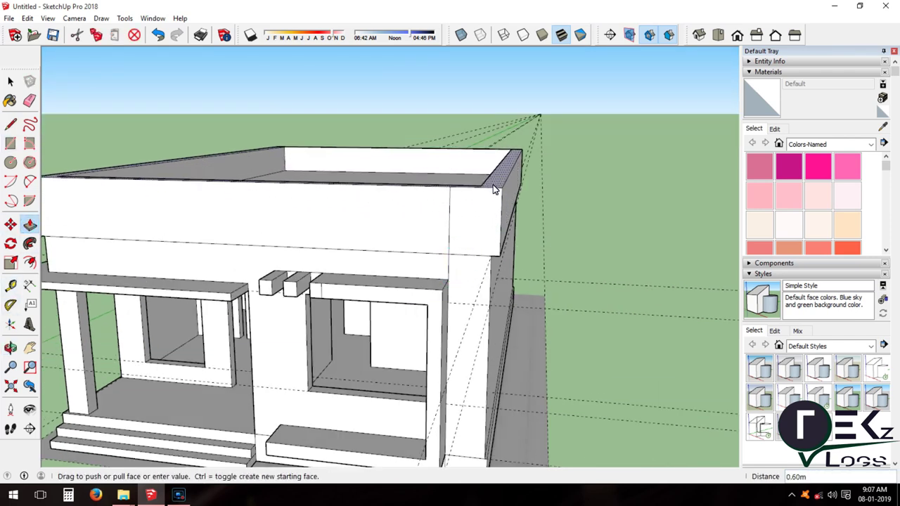
click(10, 284)
scroll(394, 281, down, 2)
middle_drag(394, 281, 436, 267)
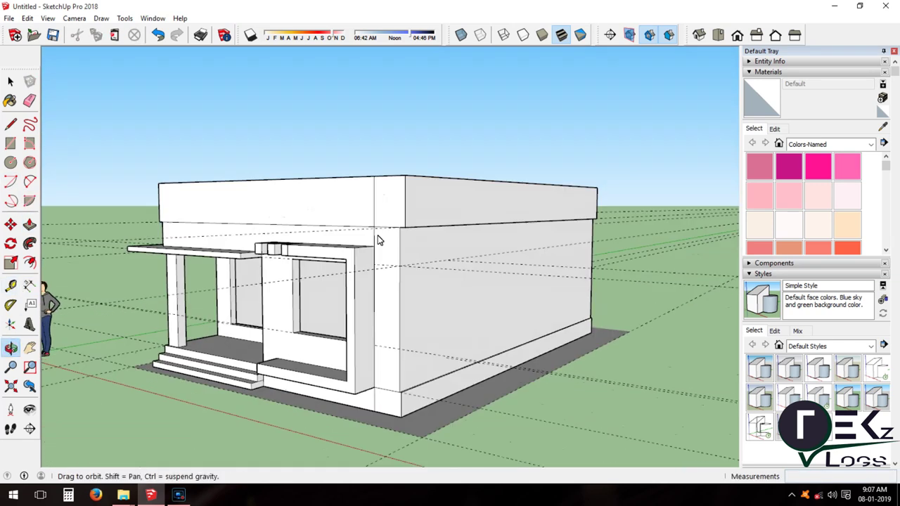
scroll(451, 239, up, 3)
click(30, 101)
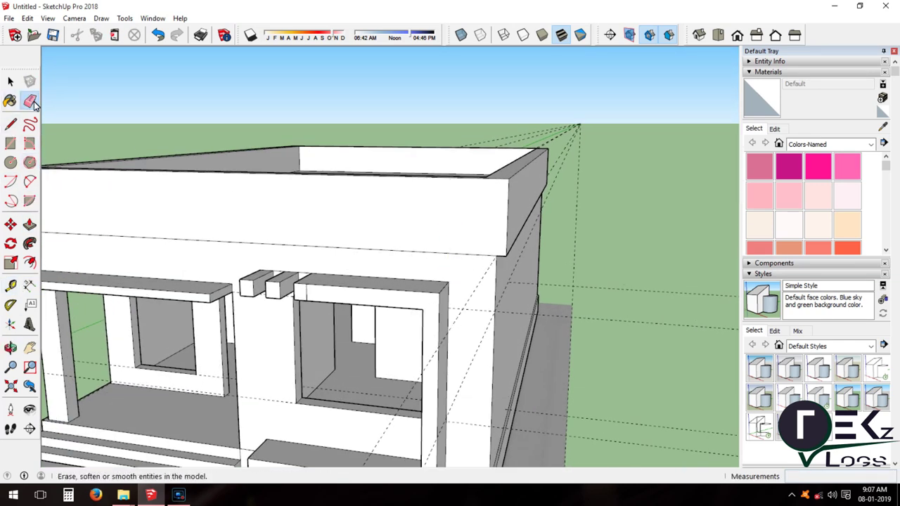
Pull the parapet face outward to adjust it
click(30, 225)
click(520, 175)
click(457, 235)
middle_drag(458, 235, 422, 287)
Draw a vertical line down the wall beside the right window and delete the stray window face
key(l)
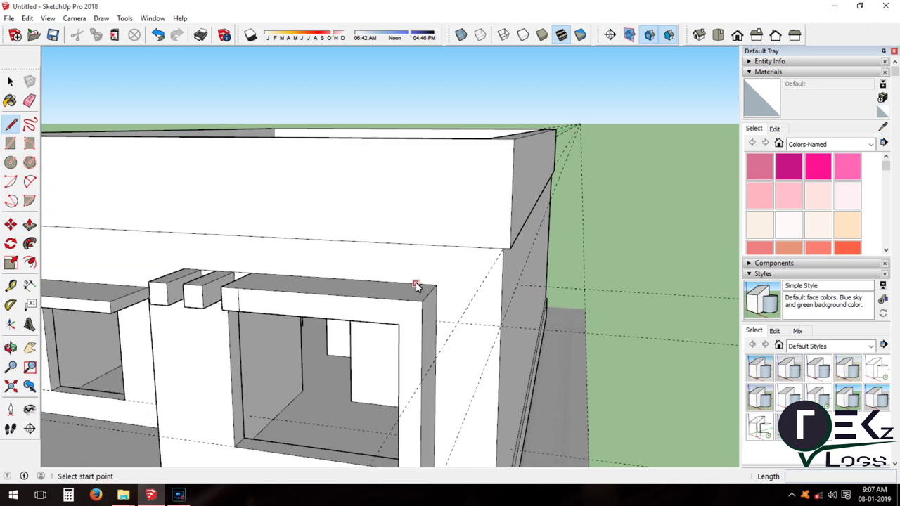
scroll(423, 287, up, 1)
scroll(421, 288, up, 2)
scroll(410, 289, down, 2)
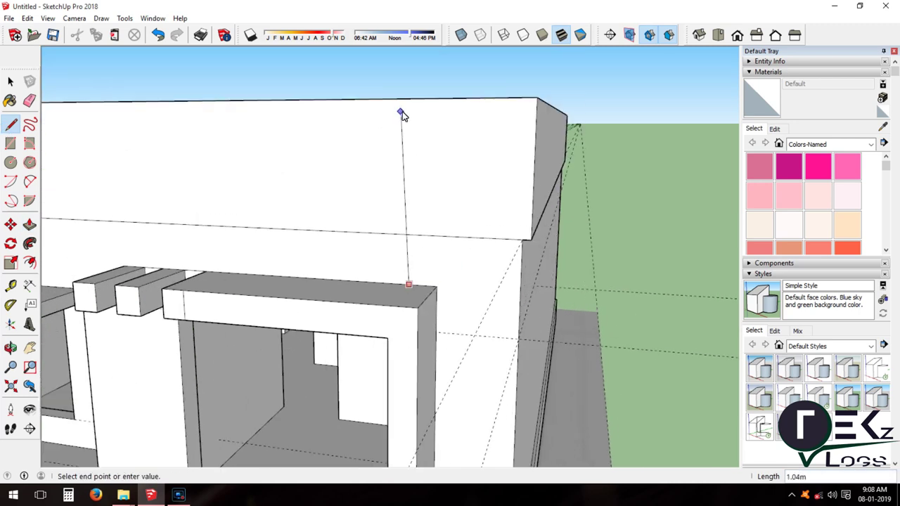
scroll(484, 188, down, 2)
scroll(465, 297, down, 2)
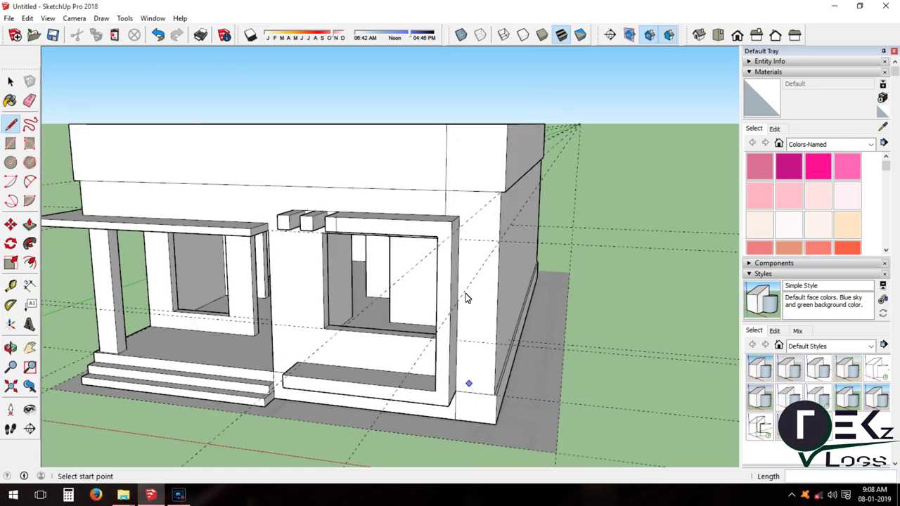
click(443, 424)
key(e)
key(space)
click(364, 293)
key(Delete)
Push the split wall section out 0.06 m so it projects
scroll(352, 315, up, 1)
click(12, 124)
click(29, 225)
middle_drag(317, 281, 382, 321)
scroll(382, 321, up, 2)
drag(334, 193, 331, 204)
middle_drag(342, 211, 358, 412)
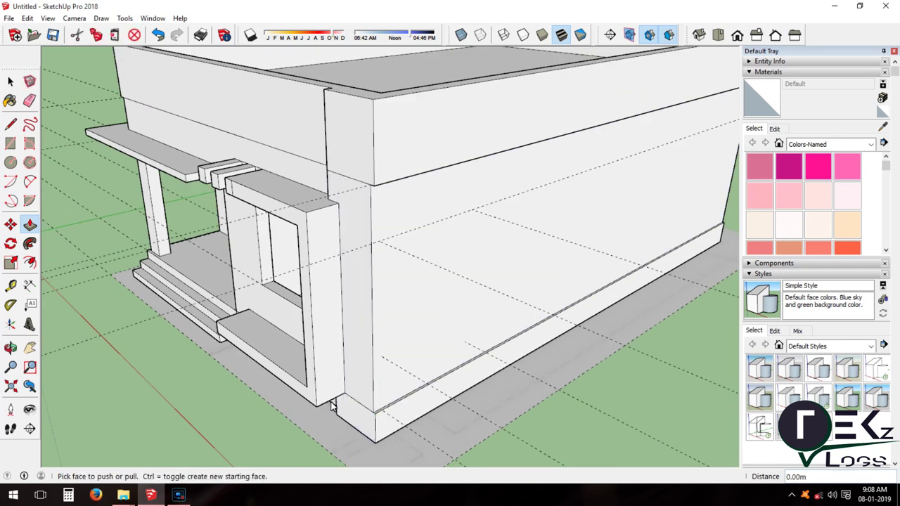
middle_drag(330, 406, 437, 386)
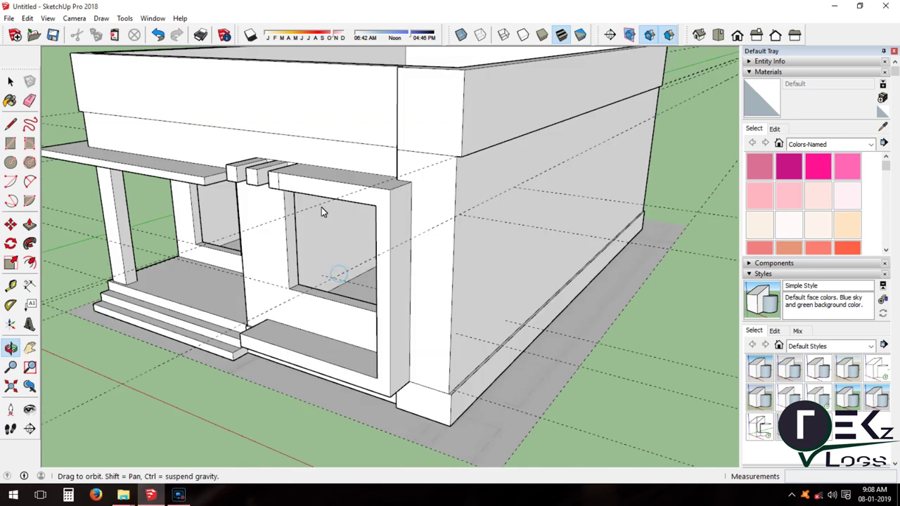
key(e)
scroll(453, 177, up, 3)
mouse_move(542, 237)
middle_down()
mouse_move(439, 285)
mouse_move(275, 195)
mouse_move(272, 222)
middle_up()
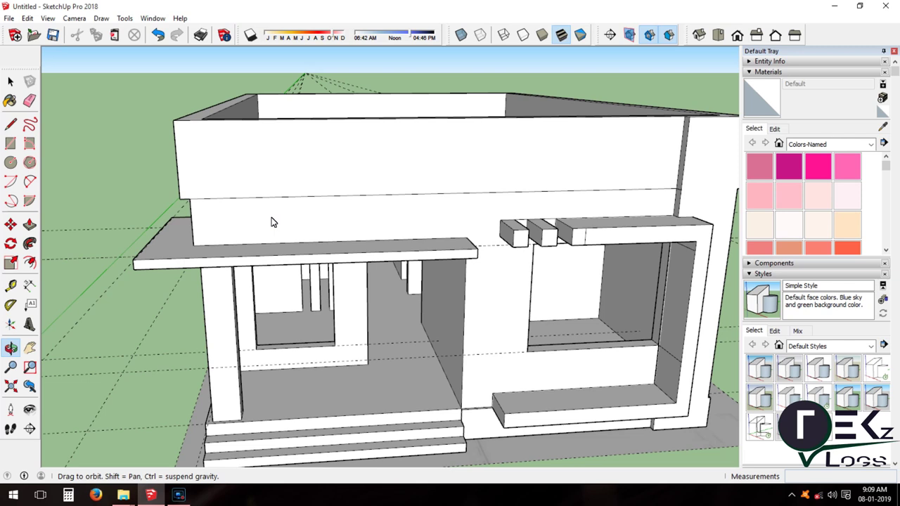
mouse_move(273, 222)
middle_down()
mouse_move(364, 235)
mouse_move(353, 213)
mouse_move(267, 203)
middle_up()
Draw a rectangle on the upper front wall above the porch and clear the stray edge
key(r)
click(166, 185)
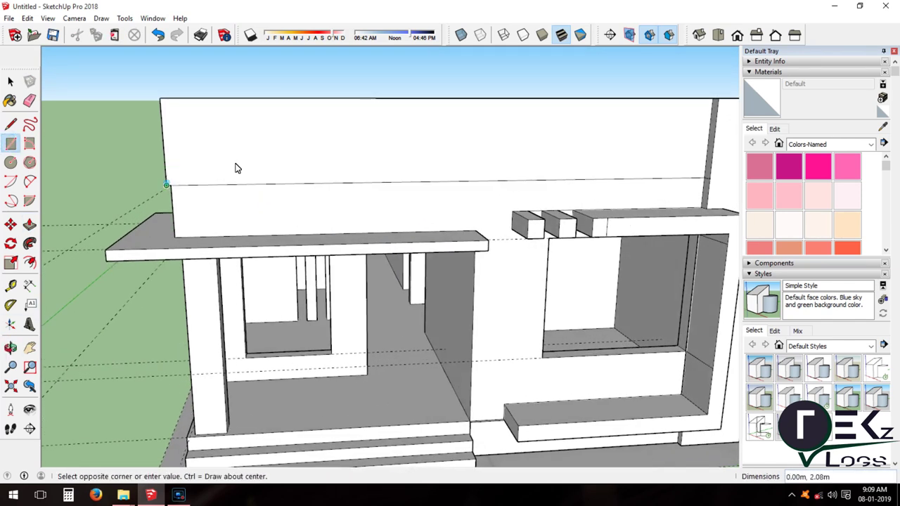
click(318, 165)
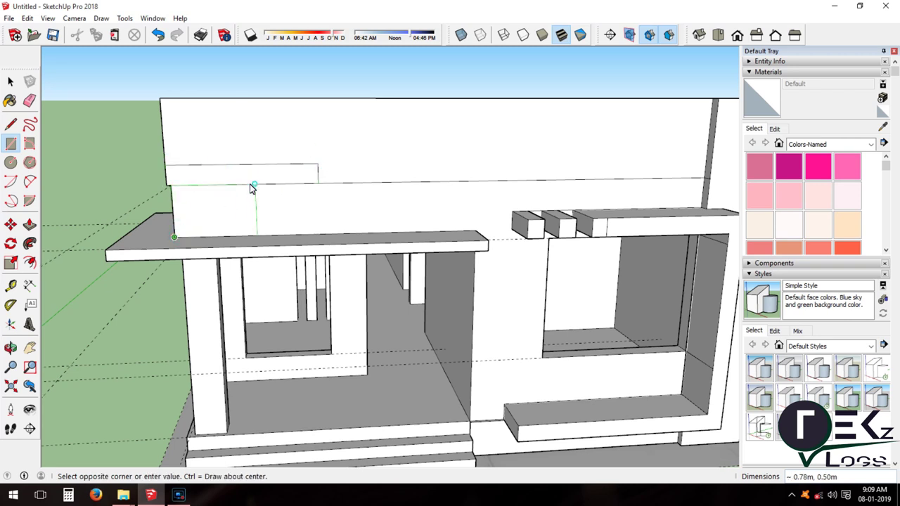
click(27, 107)
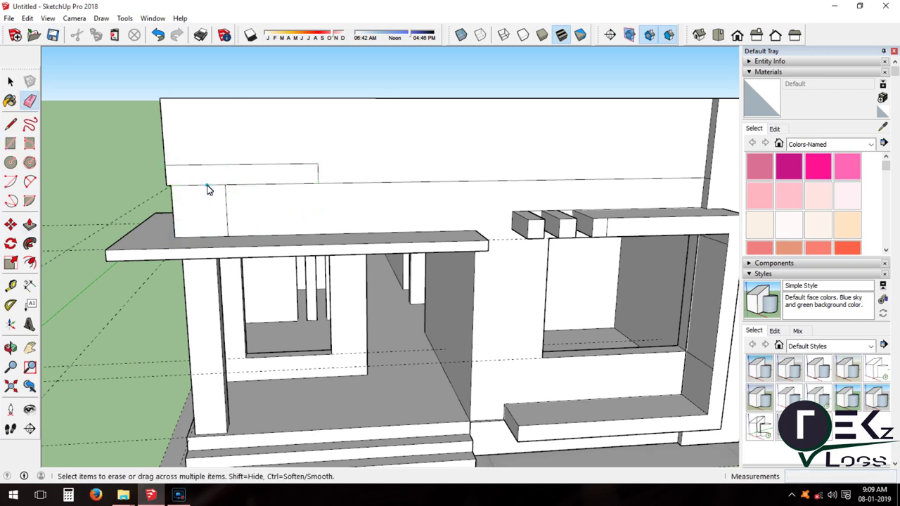
middle_drag(147, 223, 176, 245)
Pull the small rectangle out about 0.07 m from the wall
key(p)
click(162, 205)
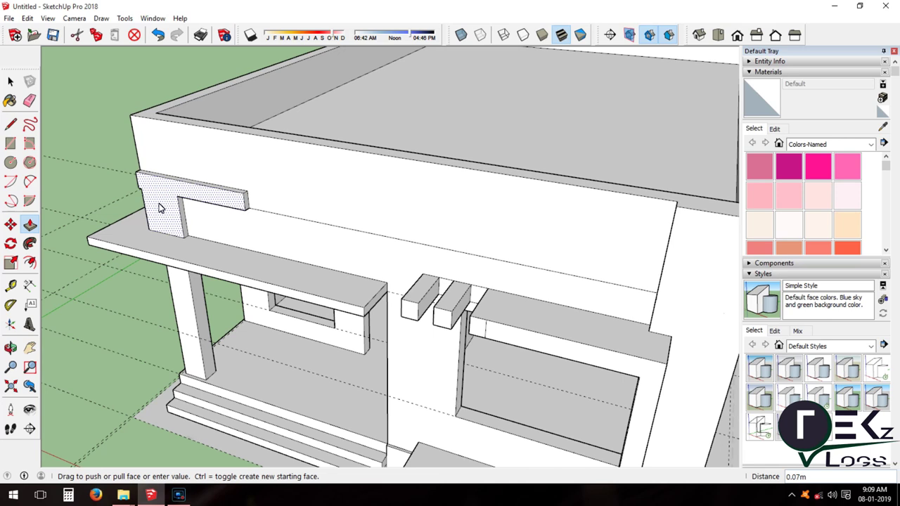
mouse_move(158, 205)
middle_down()
mouse_move(259, 256)
mouse_move(346, 245)
mouse_move(300, 275)
middle_up()
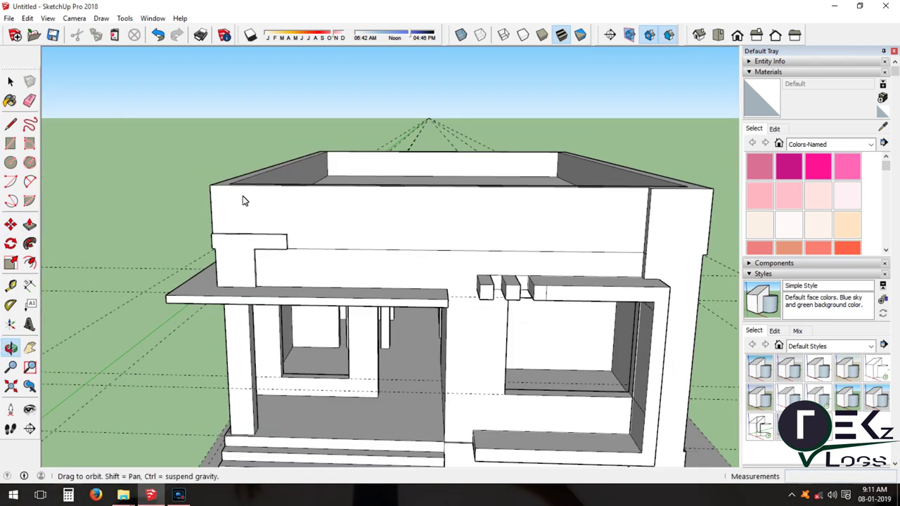
key(r)
scroll(231, 241, up, 5)
key(o)
scroll(322, 307, down, 5)
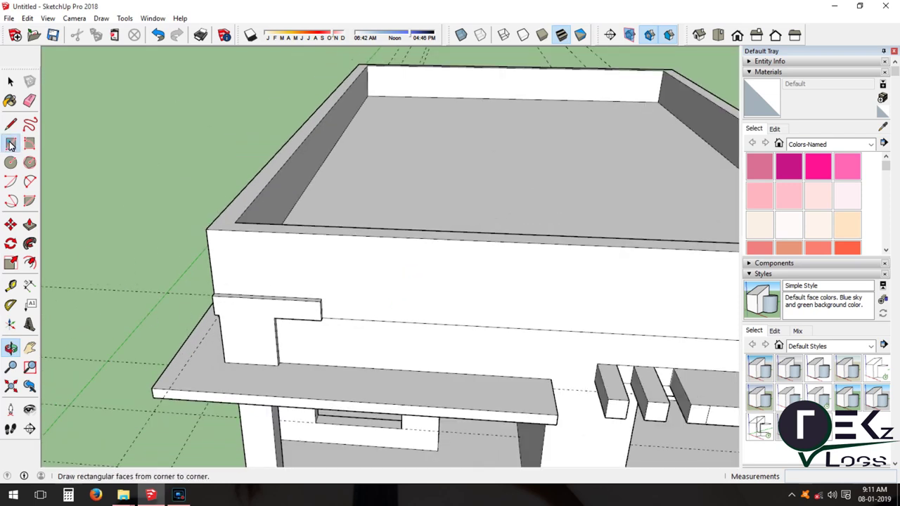
Draw a rectangle above the porch roof and offset it inward to form a framed panel
click(254, 299)
click(351, 234)
key(l)
click(352, 300)
key(Escape)
key(o)
scroll(328, 307, up, 3)
mouse_move(327, 307)
mouse_down()
mouse_move(457, 293)
mouse_move(394, 338)
mouse_up()
scroll(394, 337, up, 2)
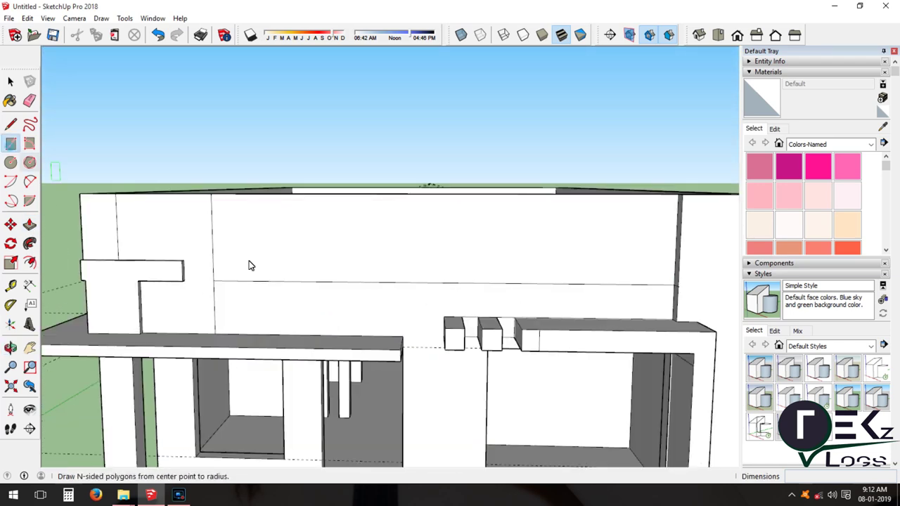
click(284, 298)
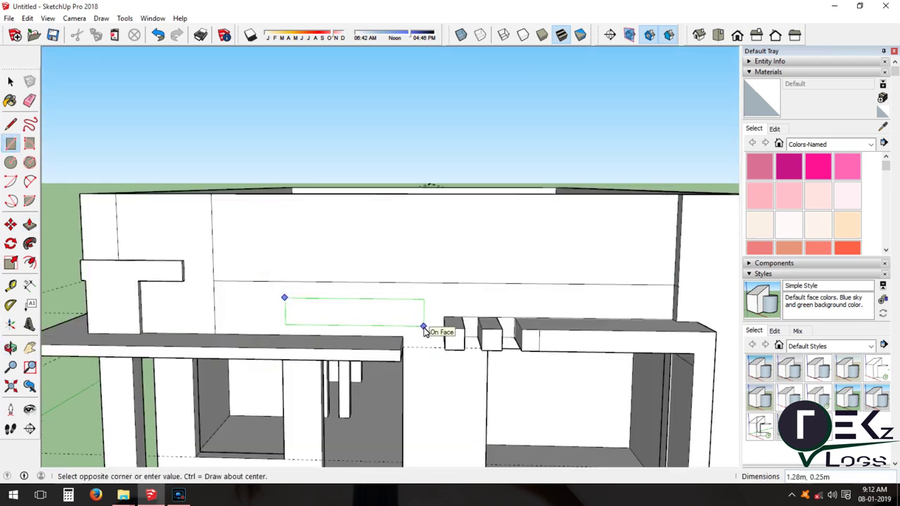
key(f)
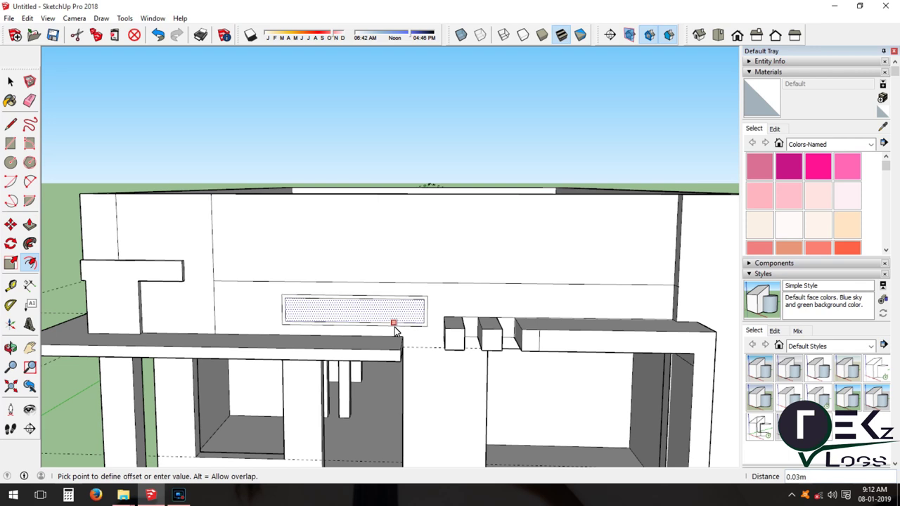
click(395, 331)
Raise a 0.47 m block from the parapet and offset its front face into a frame
middle_drag(394, 329, 117, 346)
mouse_move(278, 330)
middle_down()
mouse_move(292, 352)
mouse_move(284, 335)
mouse_move(316, 336)
mouse_move(319, 349)
mouse_move(246, 285)
middle_up()
scroll(245, 285, up, 3)
click(11, 124)
scroll(146, 295, up, 1)
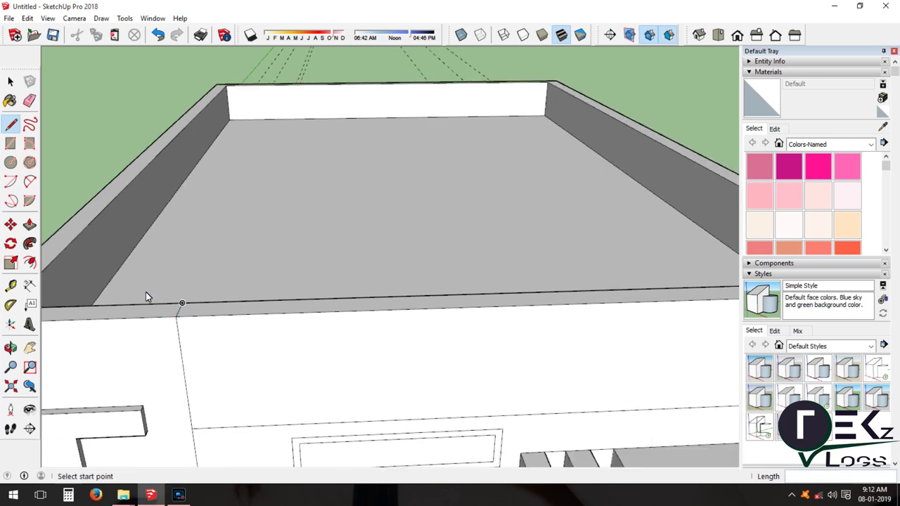
scroll(146, 296, down, 3)
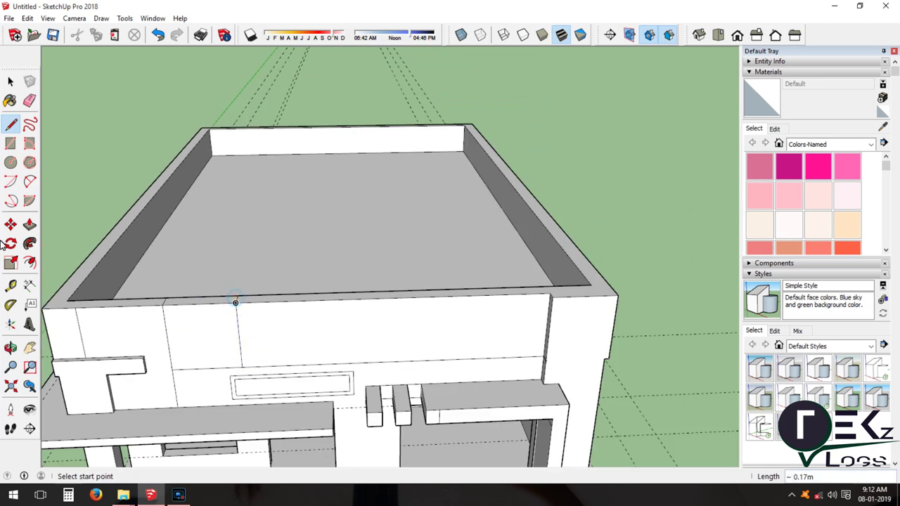
click(30, 224)
drag(201, 306, 195, 263)
click(30, 262)
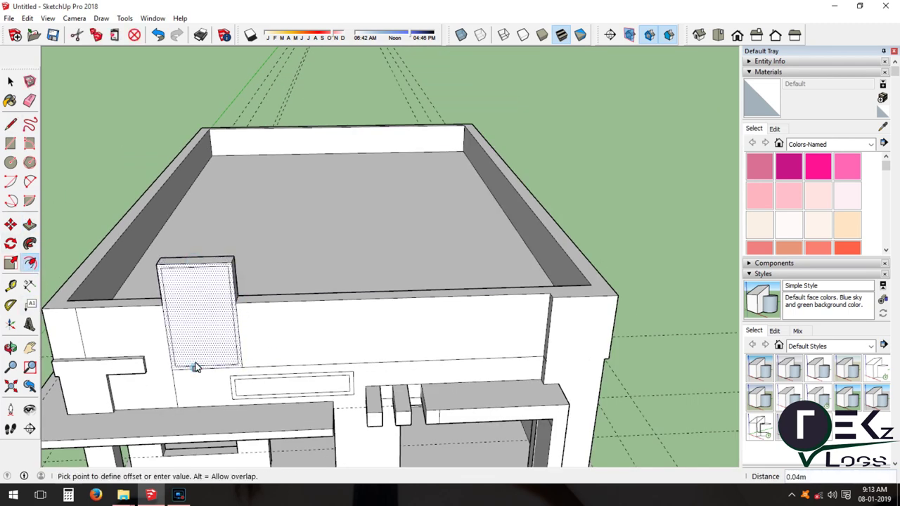
click(196, 363)
Push/Pull a column up at the parapet corner
mouse_move(196, 363)
middle_down()
mouse_move(321, 286)
mouse_move(412, 335)
mouse_move(307, 315)
middle_up()
key(p)
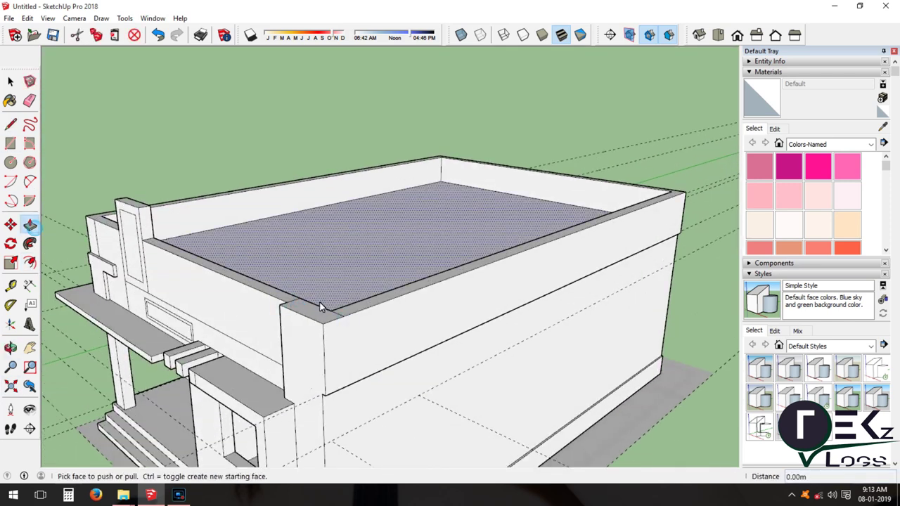
drag(302, 307, 302, 211)
mouse_move(261, 327)
middle_down()
mouse_move(262, 363)
mouse_move(242, 308)
mouse_move(285, 288)
mouse_move(368, 293)
mouse_move(356, 301)
middle_up()
click(10, 124)
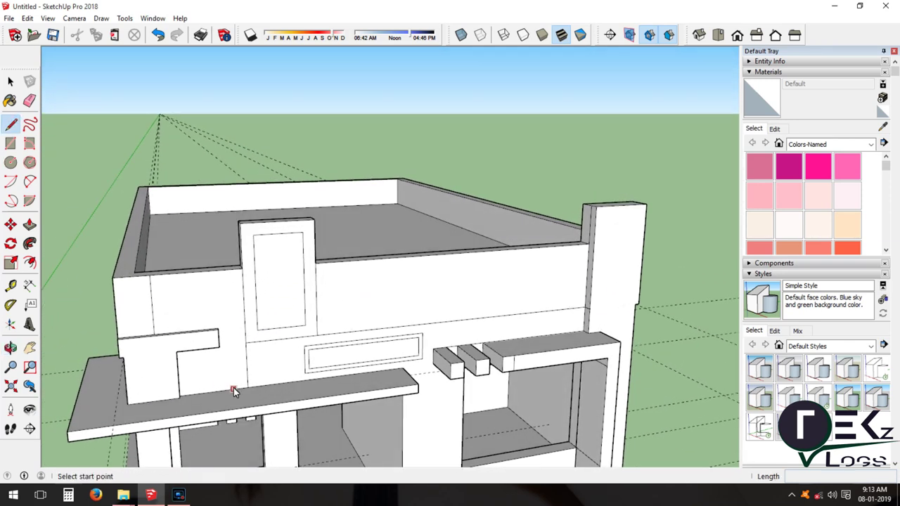
Draw a vertical edge on the front wall beside the tall block
click(233, 388)
click(226, 273)
key(e)
key(p)
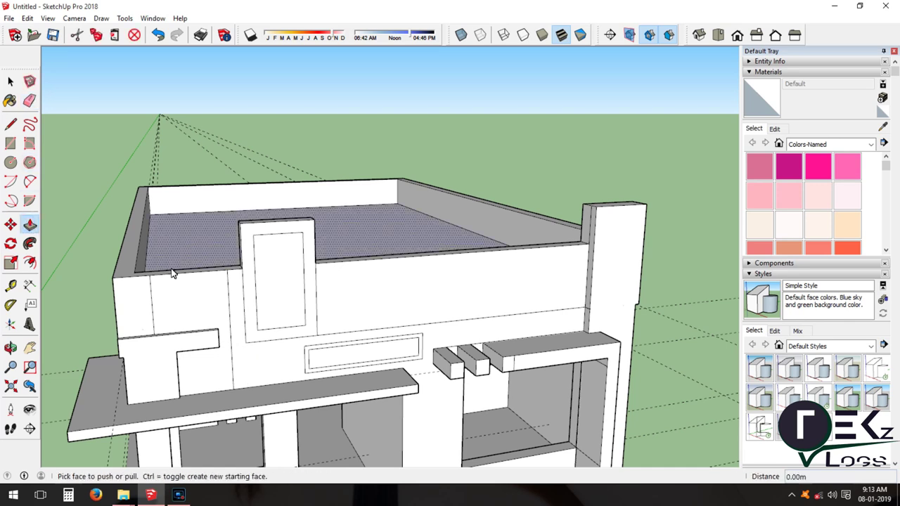
scroll(169, 271, up, 2)
key(l)
scroll(233, 271, up, 2)
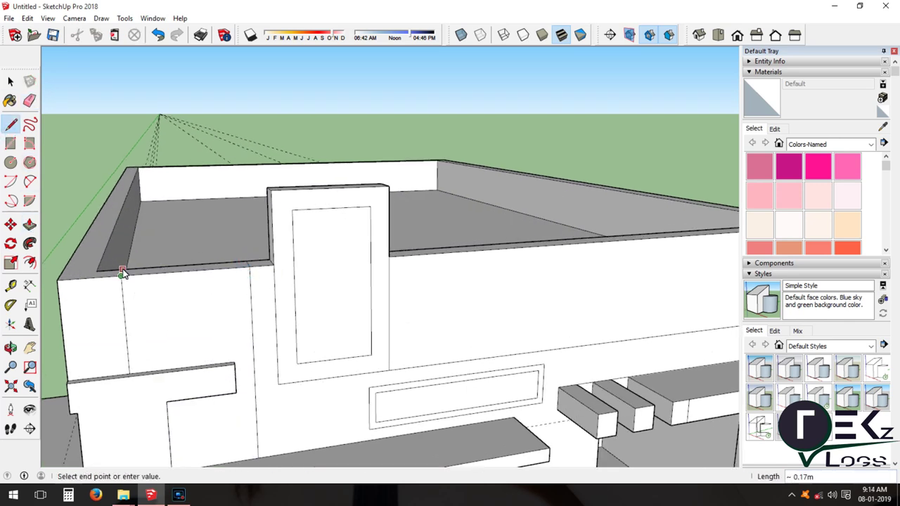
key(p)
key(o)
Push the front block's side face outward so the block stands thicker
mouse_move(86, 316)
mouse_down()
mouse_move(195, 308)
mouse_move(28, 210)
mouse_up()
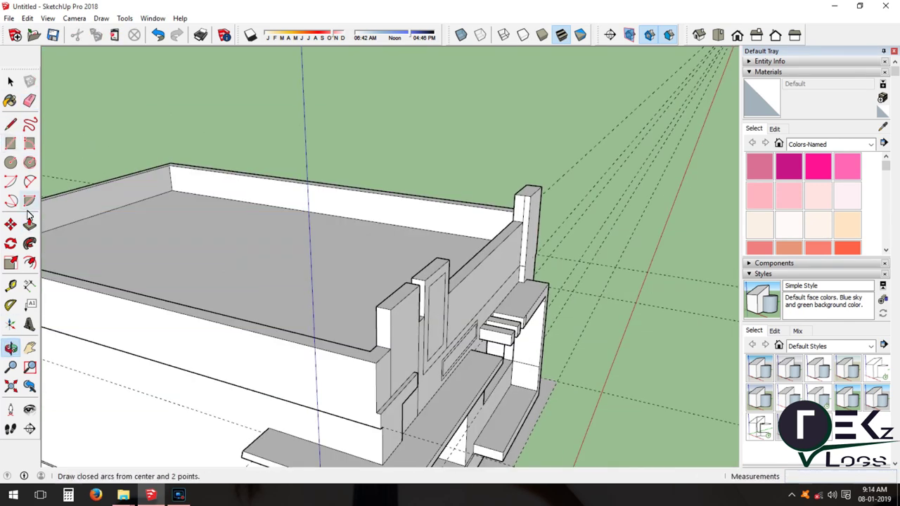
key(p)
drag(386, 352, 372, 362)
key(e)
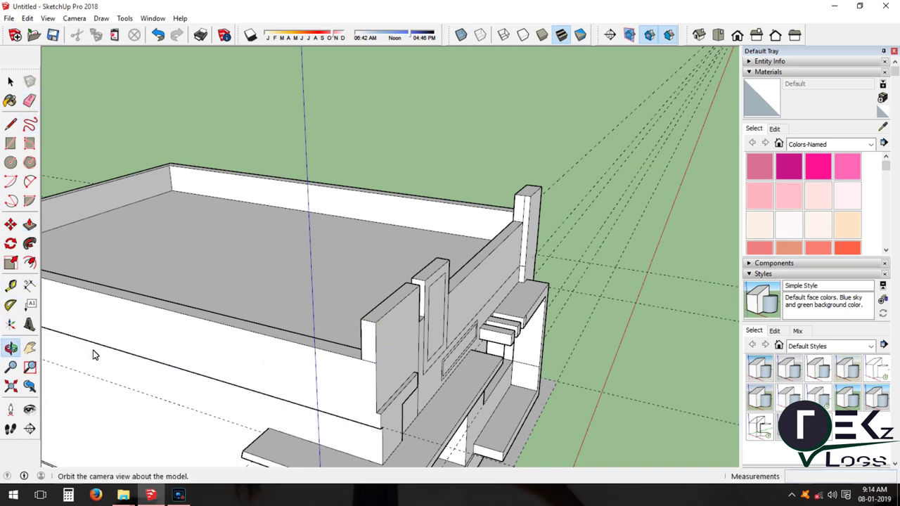
click(11, 352)
scroll(316, 317, down, 5)
mouse_move(394, 351)
mouse_down()
mouse_move(507, 363)
mouse_move(493, 301)
mouse_up()
scroll(494, 301, up, 5)
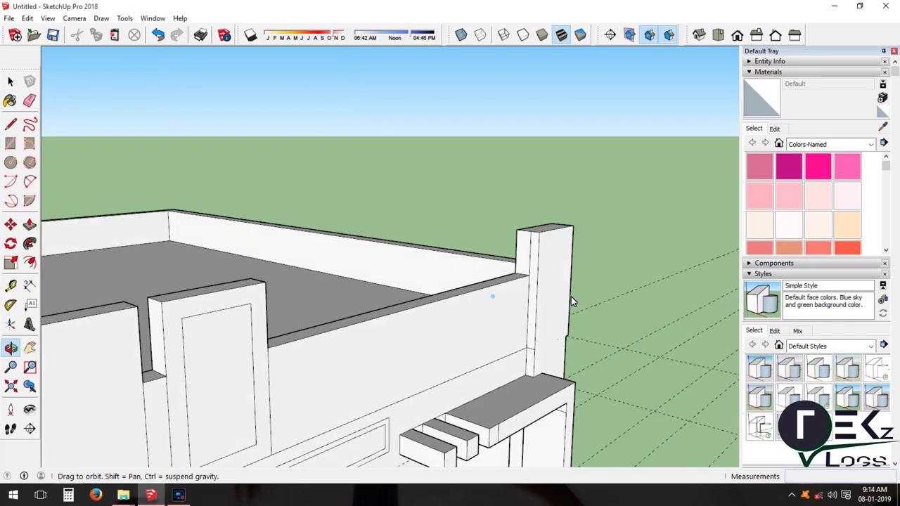
scroll(494, 301, up, 3)
Add a vertical guide on the column, draw a small rectangle, and move it higher
key(l)
key(t)
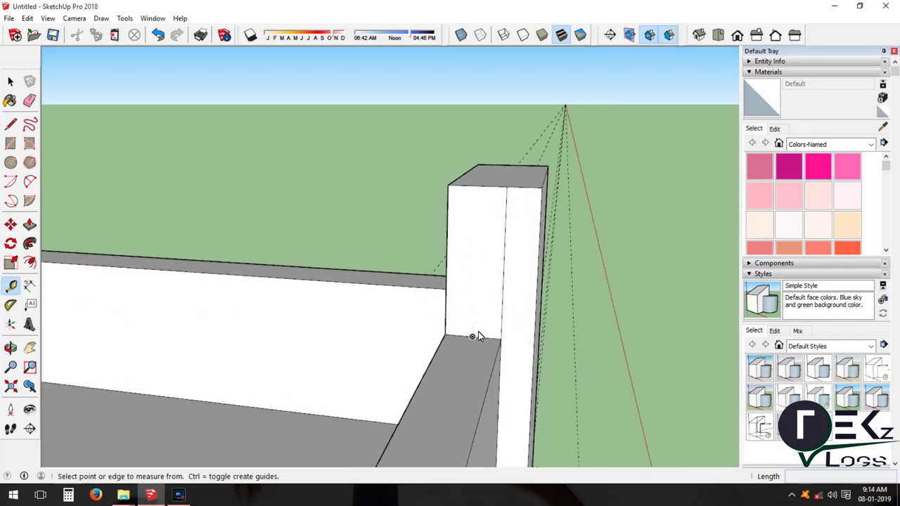
click(472, 338)
click(478, 105)
key(r)
scroll(456, 204, up, 2)
click(468, 201)
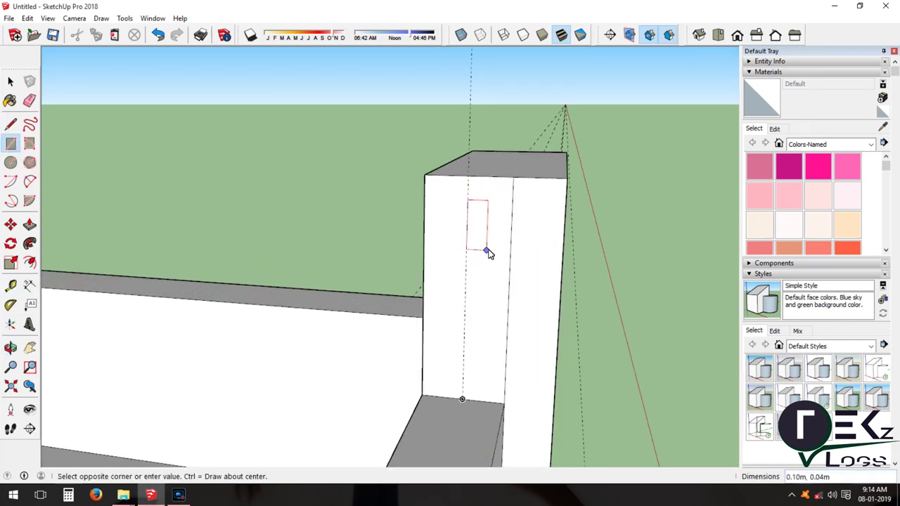
click(488, 250)
key(space)
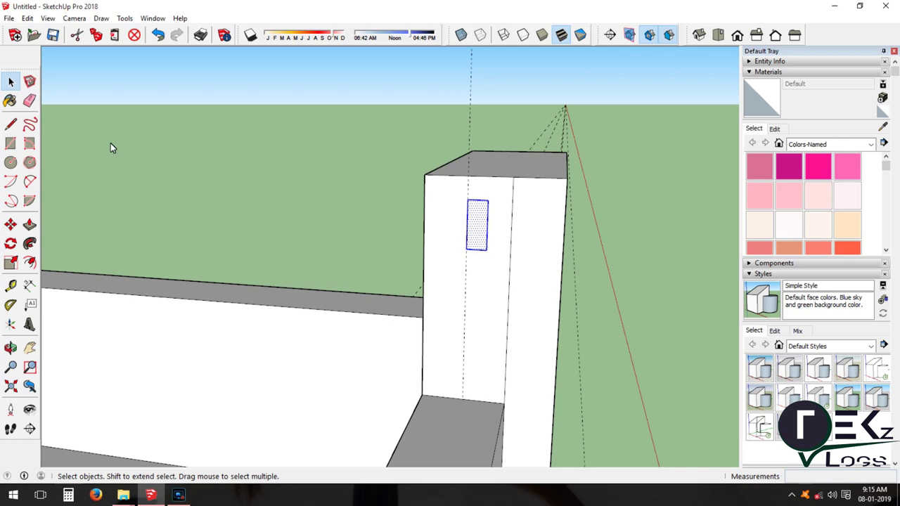
key(ctrl+x)
key(ctrl+v)
scroll(462, 249, up, 1)
click(454, 259)
Draw another small square on the pillar and paste a copy below it
key(r)
scroll(466, 322, up, 2)
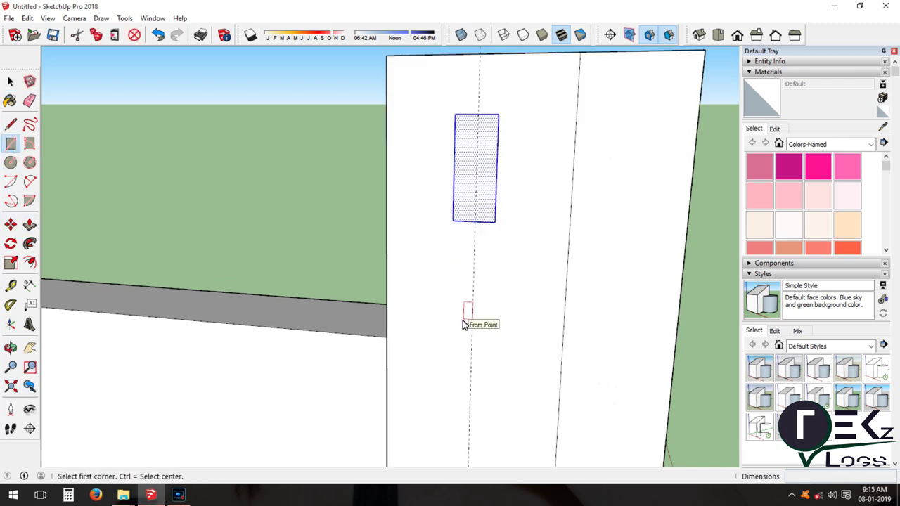
click(465, 313)
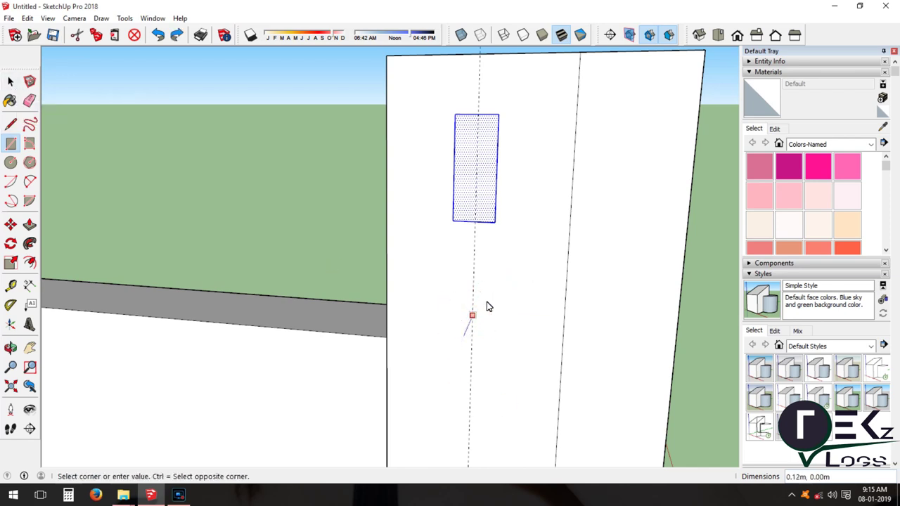
key(space)
drag(447, 287, 505, 342)
scroll(491, 386, up, 1)
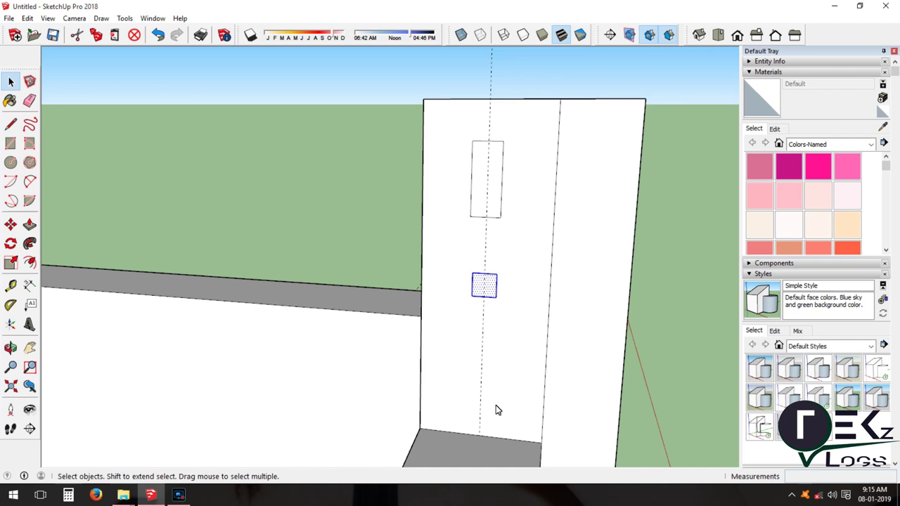
key(ctrl+v)
scroll(478, 394, up, 1)
click(468, 386)
scroll(333, 211, down, 5)
middle_drag(474, 293, 345, 373)
scroll(366, 296, down, 2)
scroll(380, 211, down, 3)
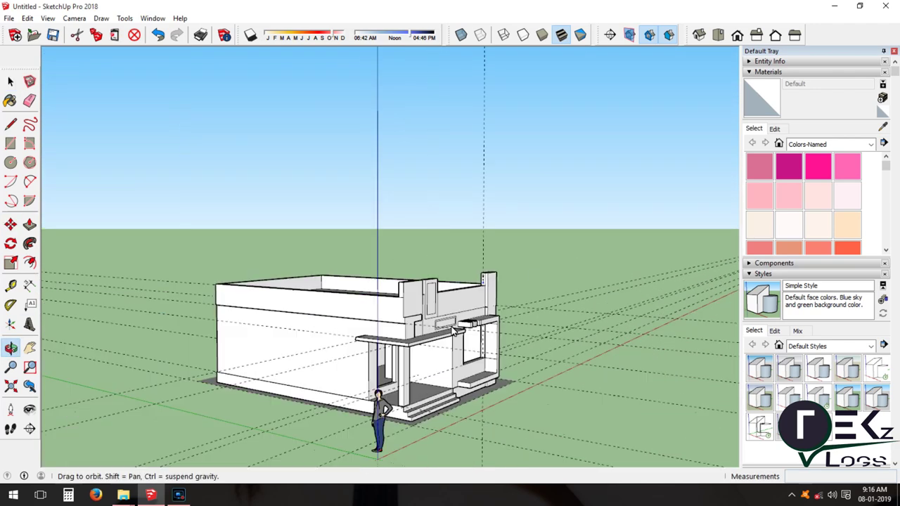
Undo the stray Push/Pull on the pillar face
scroll(281, 196, up, 4)
scroll(102, 145, up, 2)
click(555, 226)
scroll(553, 227, up, 2)
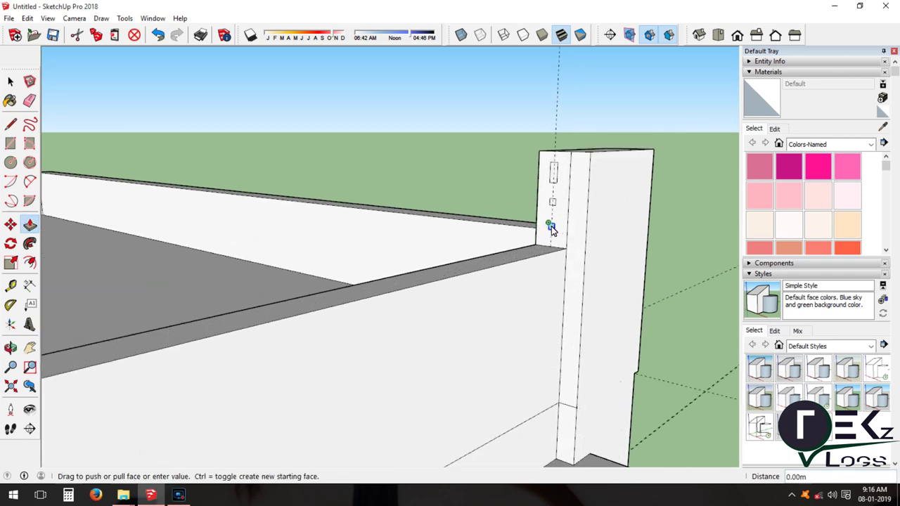
scroll(553, 227, down, 3)
click(538, 229)
scroll(549, 232, up, 3)
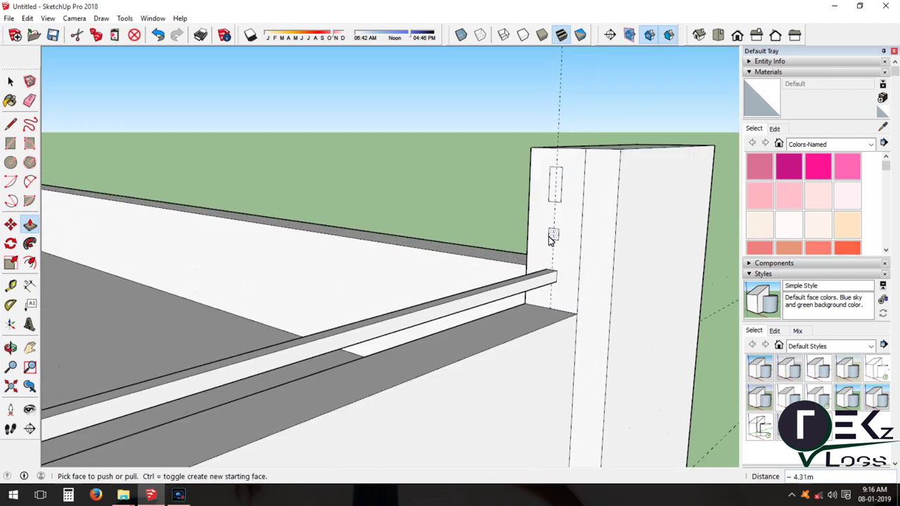
scroll(619, 229, down, 2)
scroll(383, 271, up, 3)
scroll(362, 328, down, 2)
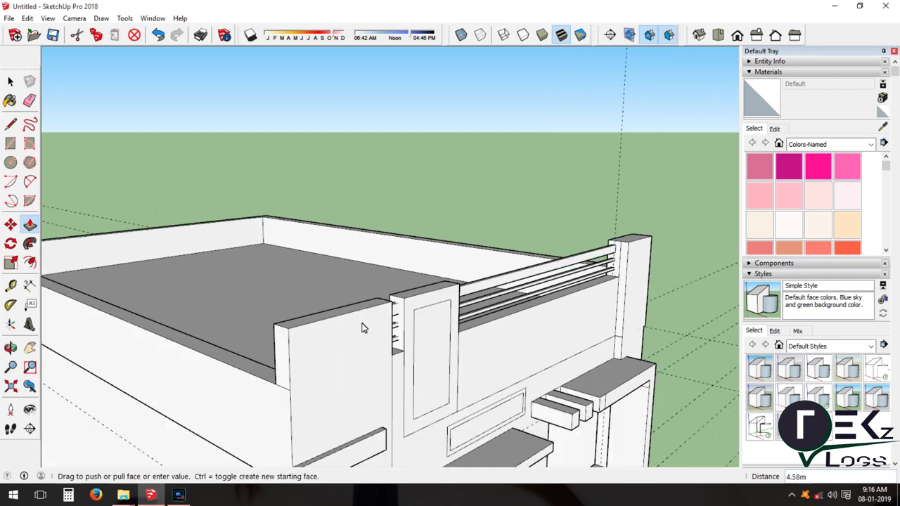
click(159, 37)
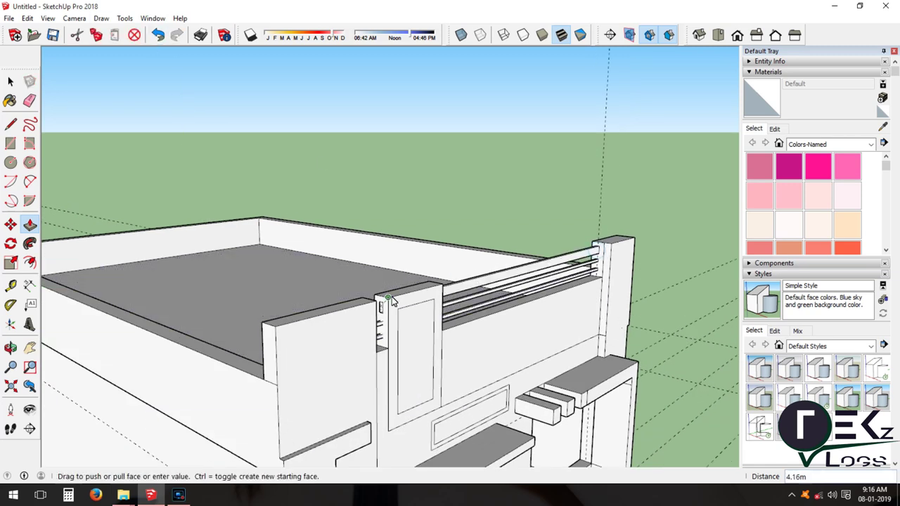
Push the tall rectangle into the pillar to form a recessed niche
click(28, 237)
click(415, 325)
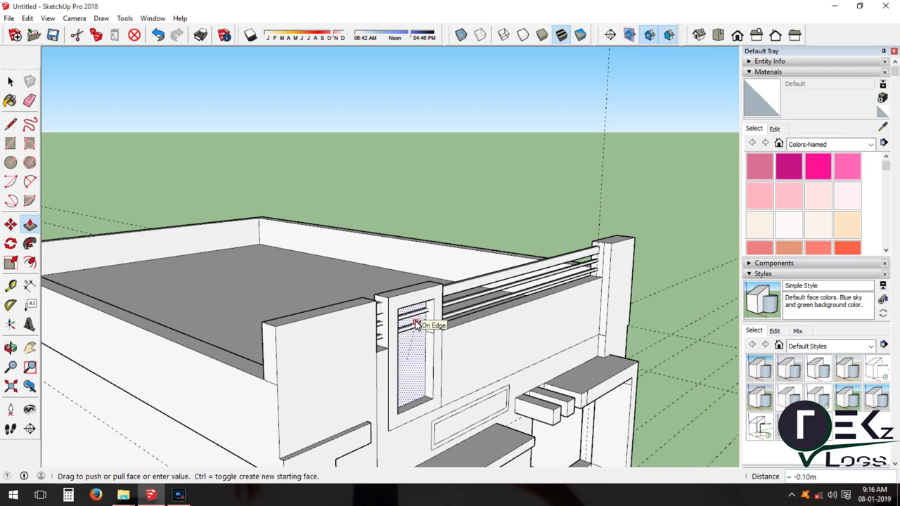
mouse_move(408, 346)
middle_down()
mouse_move(276, 314)
mouse_move(254, 358)
middle_up()
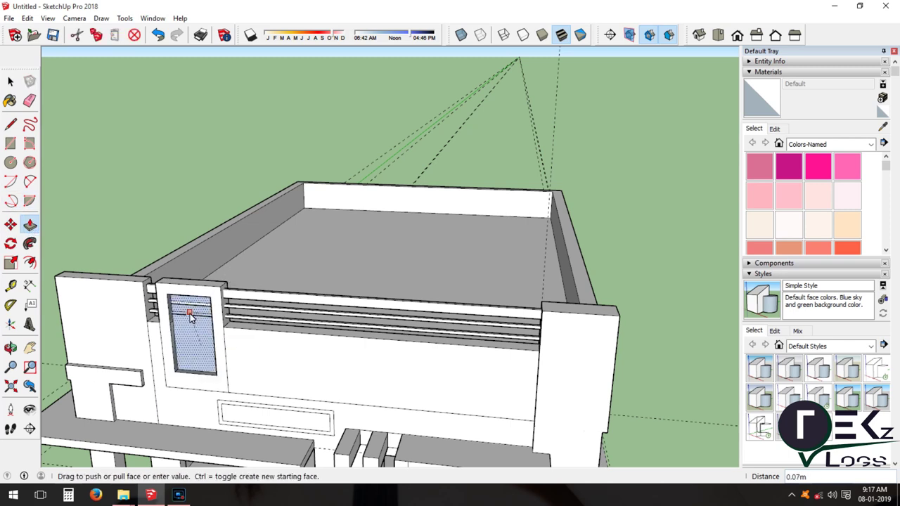
click(11, 348)
Drag the window opening's bottom face downward to lengthen it
drag(341, 248, 297, 234)
key(space)
click(296, 233)
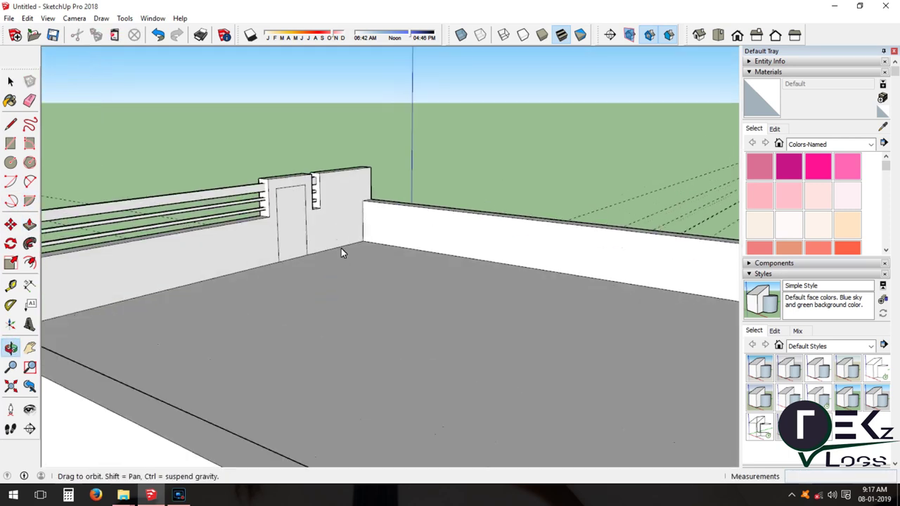
click(29, 223)
mouse_move(351, 282)
middle_down()
mouse_move(420, 308)
mouse_move(265, 376)
mouse_move(317, 298)
middle_up()
Push the corner pillar's side face out slightly
click(10, 348)
scroll(422, 322, down, 5)
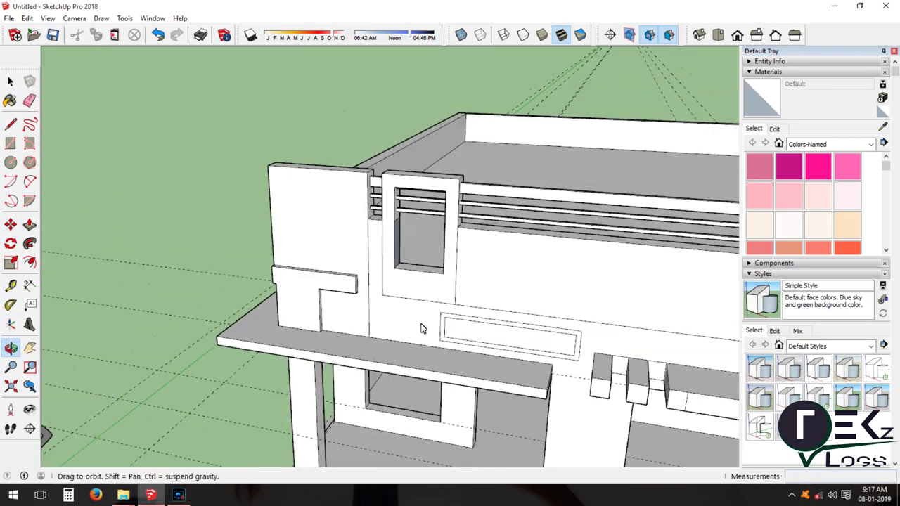
scroll(432, 312, down, 5)
scroll(312, 221, up, 10)
mouse_move(311, 221)
mouse_down()
mouse_move(303, 106)
mouse_move(374, 289)
mouse_move(330, 292)
mouse_up()
scroll(281, 300, up, 2)
click(279, 293)
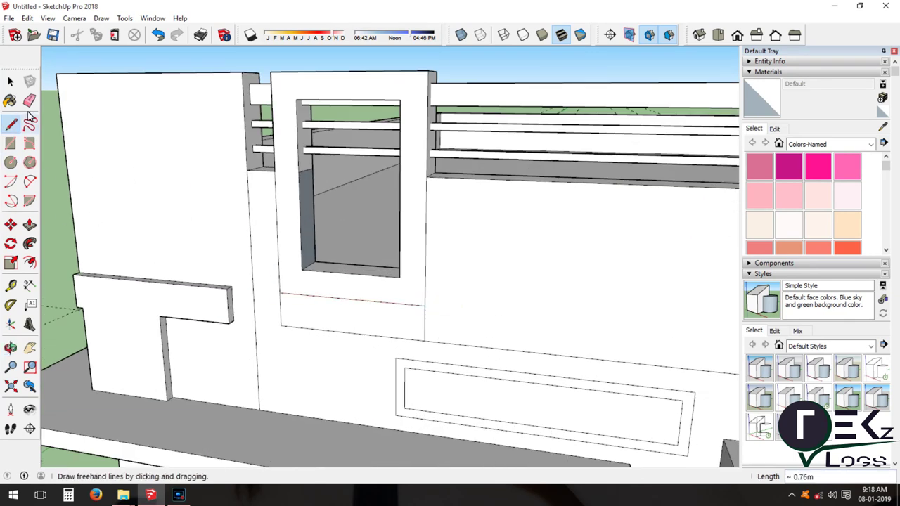
scroll(283, 346, down, 3)
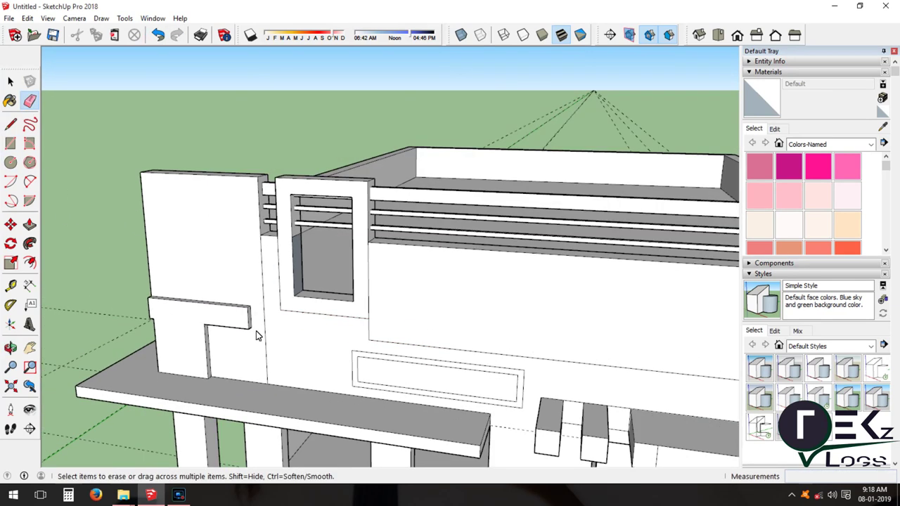
drag(219, 271, 140, 305)
key(p)
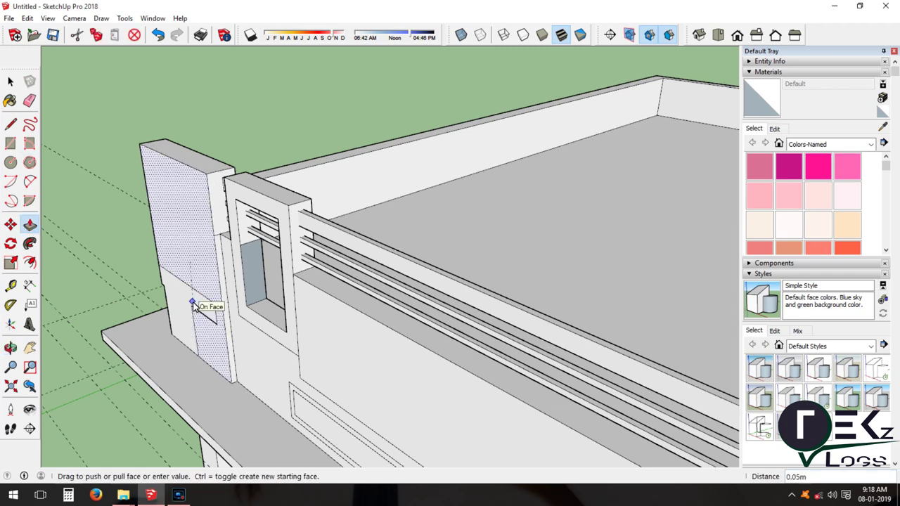
click(199, 280)
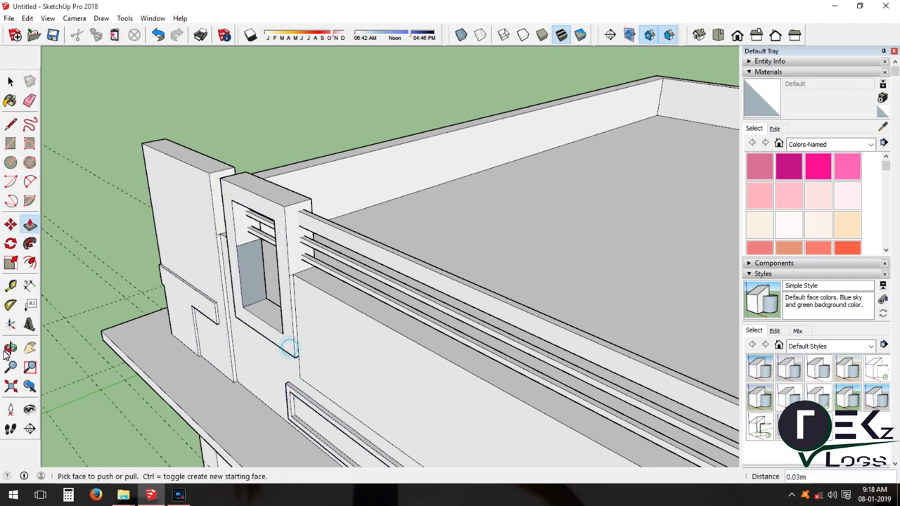
Orbit the house to review it from higher and lower front views
click(10, 347)
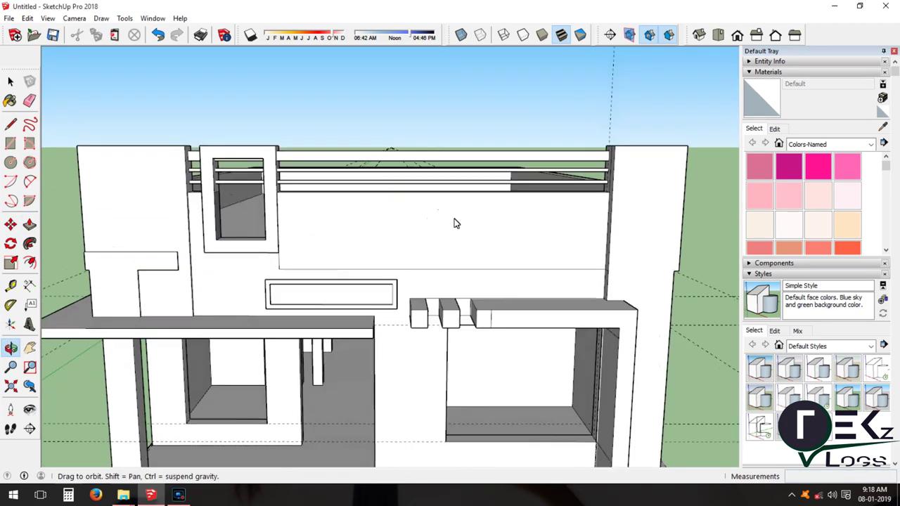
mouse_move(455, 223)
mouse_down()
mouse_move(233, 322)
mouse_move(180, 381)
mouse_up()
scroll(91, 218, up, 3)
click(30, 225)
middle_drag(121, 271, 164, 345)
mouse_move(164, 344)
mouse_down()
mouse_move(508, 312)
mouse_move(425, 360)
mouse_move(396, 360)
mouse_up()
Begin a horizontal line at the facade's left corner, then cancel it
scroll(406, 352, up, 3)
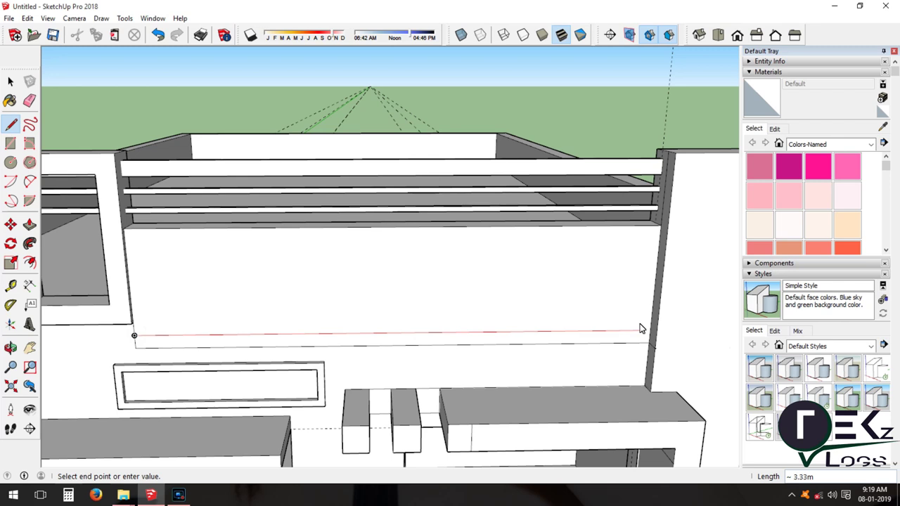
scroll(131, 331, up, 2)
click(135, 341)
scroll(135, 341, down, 2)
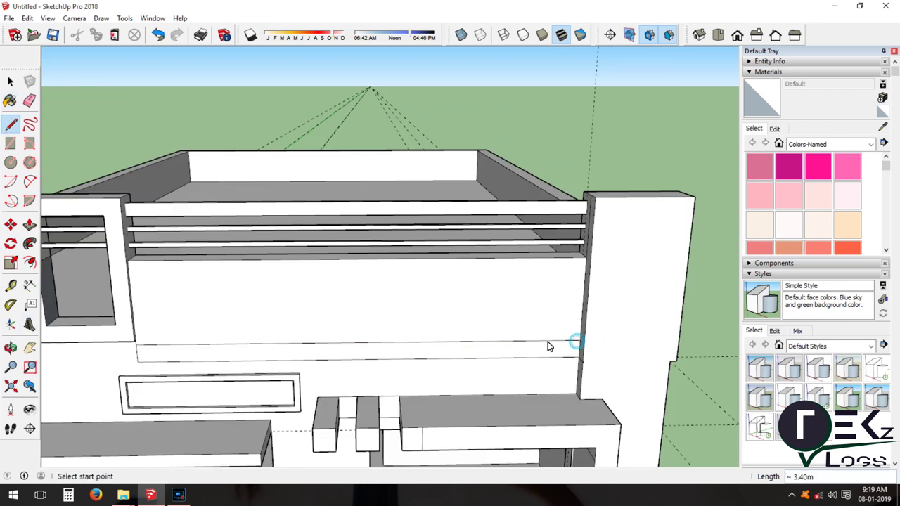
scroll(138, 343, up, 4)
click(139, 338)
scroll(540, 341, down, 4)
key(Escape)
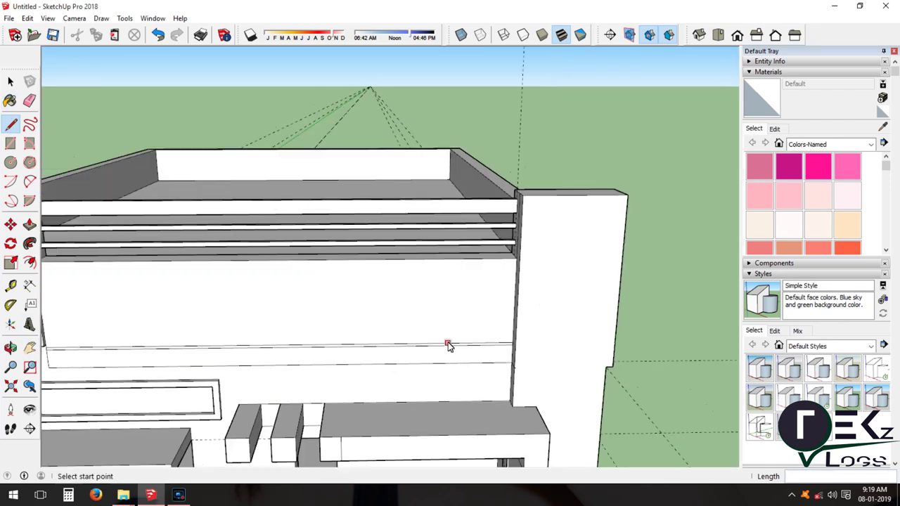
scroll(179, 350, up, 2)
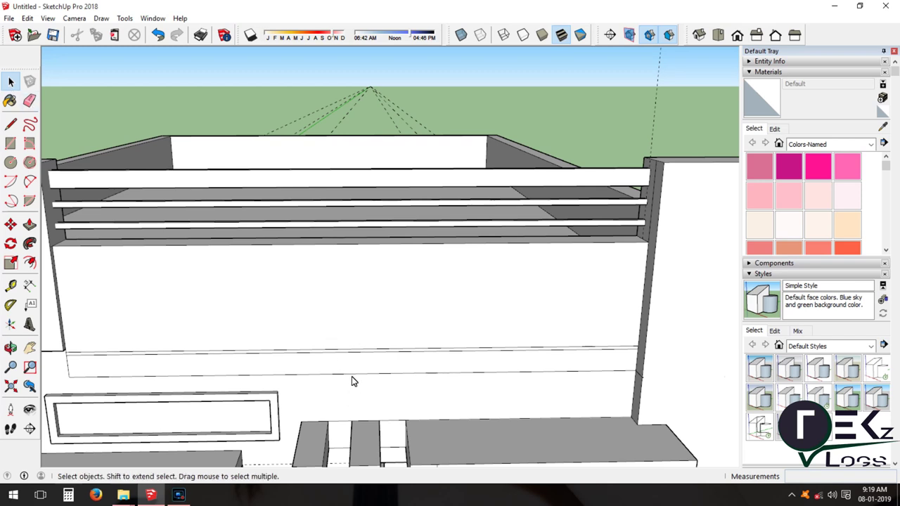
Select the facade strip's bottom edge and paste copies of it higher up the wall
click(269, 373)
click(213, 377)
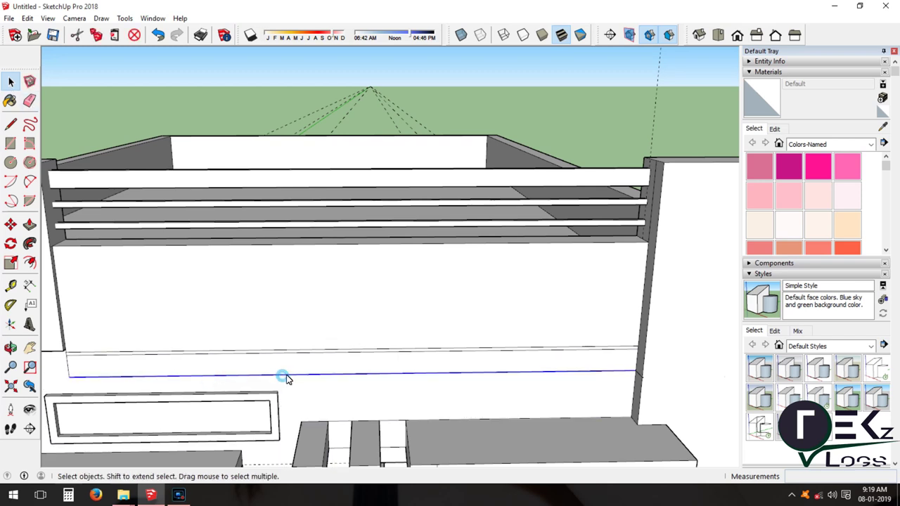
scroll(350, 361, down, 2)
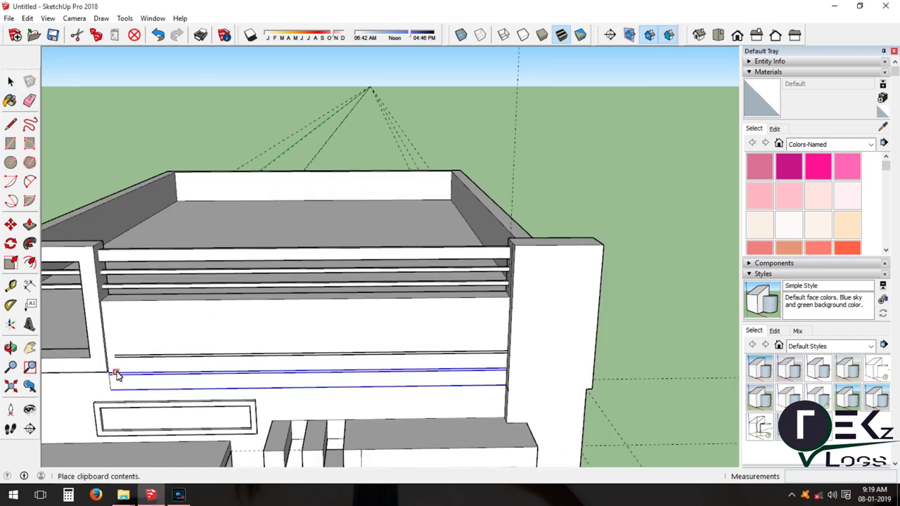
scroll(116, 374, up, 3)
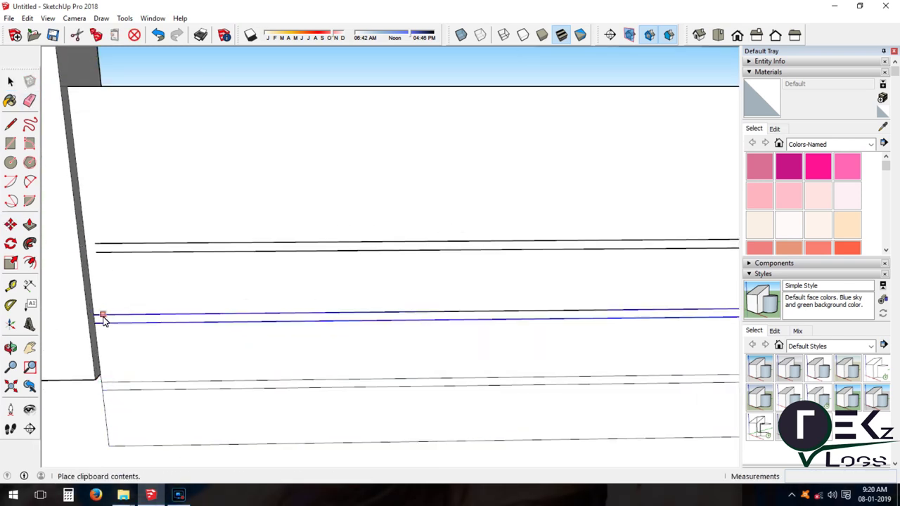
click(95, 235)
scroll(166, 289, down, 1)
scroll(241, 336, down, 1)
scroll(336, 335, up, 3)
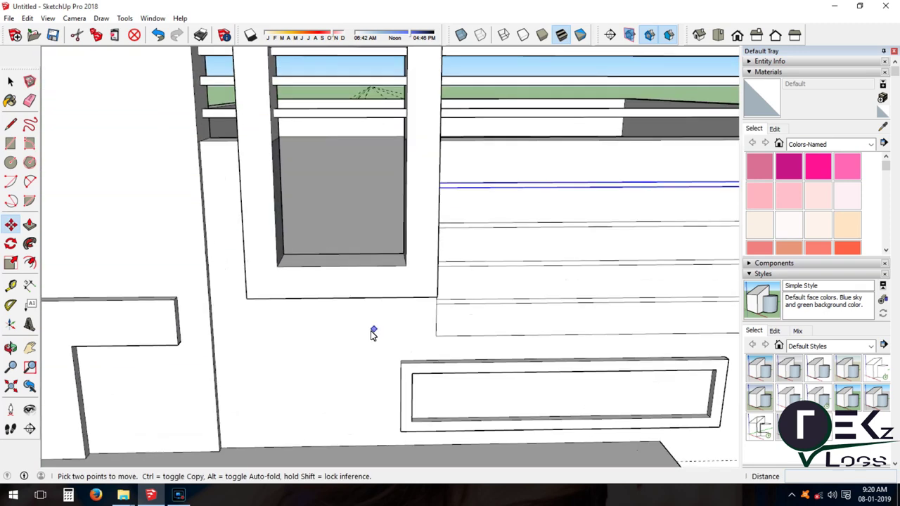
key(ctrl+v)
scroll(217, 345, up, 1)
click(218, 343)
scroll(218, 342, down, 5)
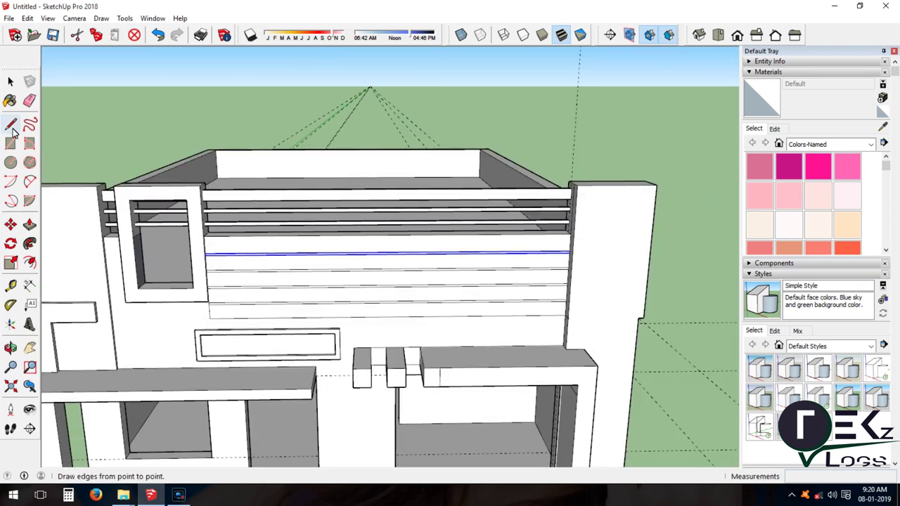
scroll(281, 331, up, 5)
Draw a line at the pillar's inner corner and paste more edge copies lower on the wall
key(l)
click(373, 327)
click(374, 287)
scroll(187, 316, down, 2)
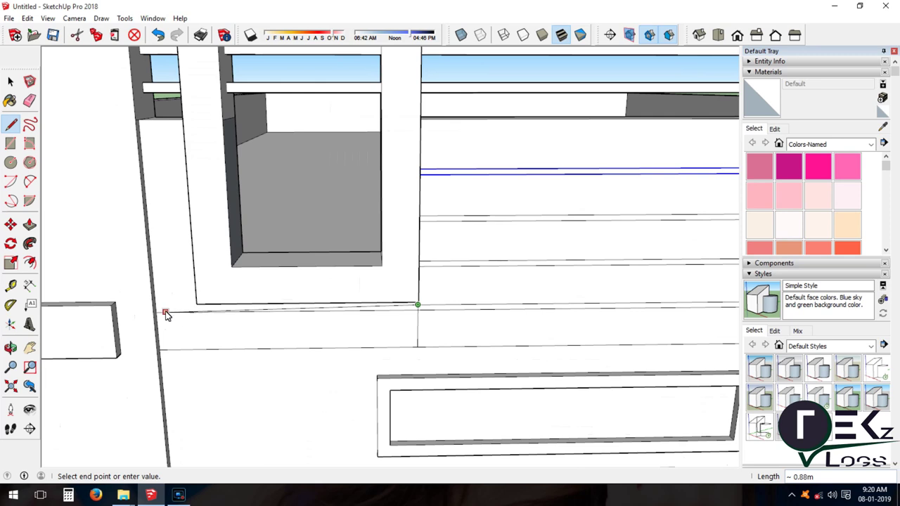
key(Escape)
scroll(217, 321, down, 3)
scroll(75, 300, up, 4)
key(ctrl+v)
scroll(90, 317, up, 3)
click(69, 317)
scroll(68, 317, down, 3)
key(ctrl+v)
scroll(149, 307, up, 2)
click(182, 346)
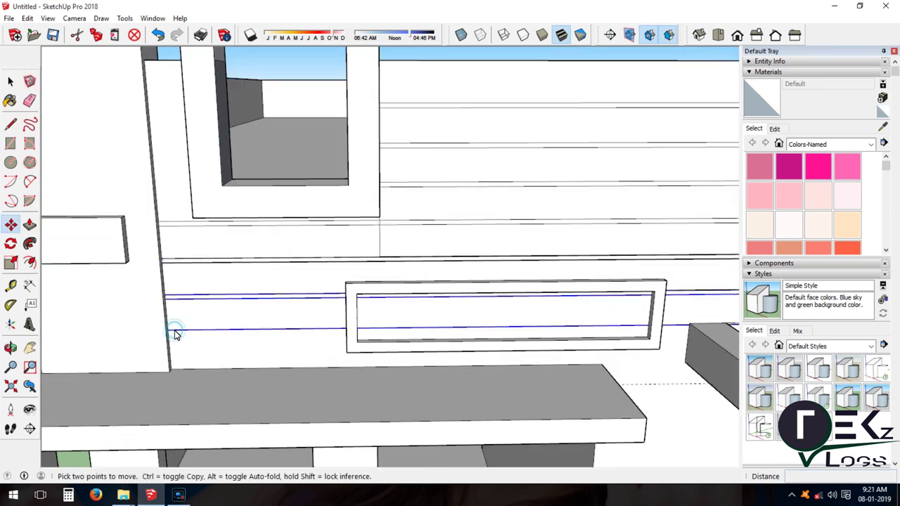
scroll(63, 246, down, 3)
scroll(179, 352, up, 3)
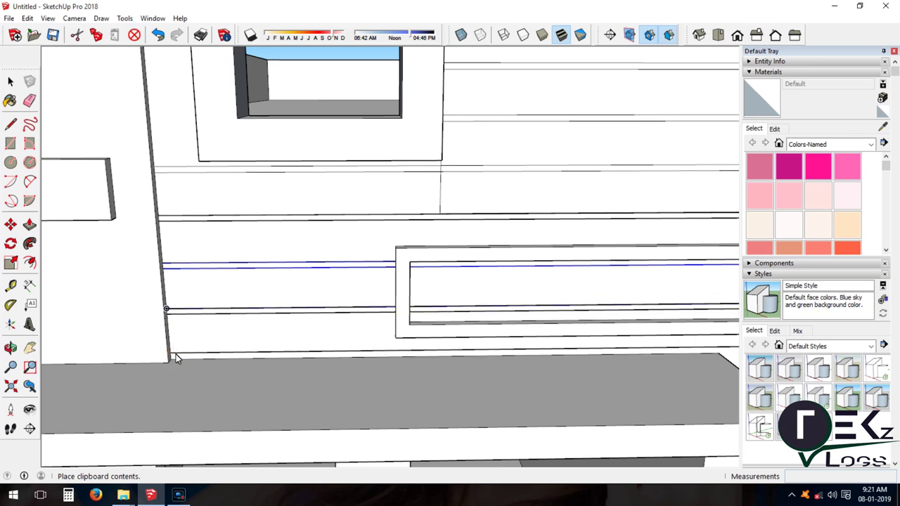
click(175, 358)
scroll(175, 358, down, 5)
middle_drag(281, 246, 366, 253)
Drop a line at the wall's right end, then view along the upper front wall with the Eraser ready
key(l)
scroll(385, 249, up, 3)
click(385, 250)
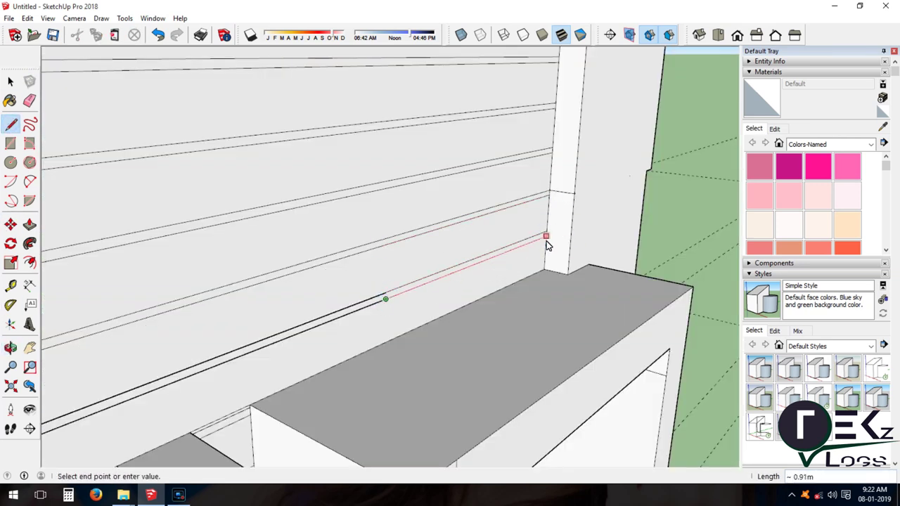
key(Escape)
scroll(324, 307, up, 3)
key(e)
scroll(419, 301, down, 5)
scroll(472, 177, up, 4)
scroll(566, 292, down, 2)
scroll(543, 282, up, 3)
scroll(546, 282, down, 3)
scroll(639, 209, up, 3)
scroll(337, 303, down, 2)
scroll(338, 301, down, 2)
scroll(602, 254, up, 2)
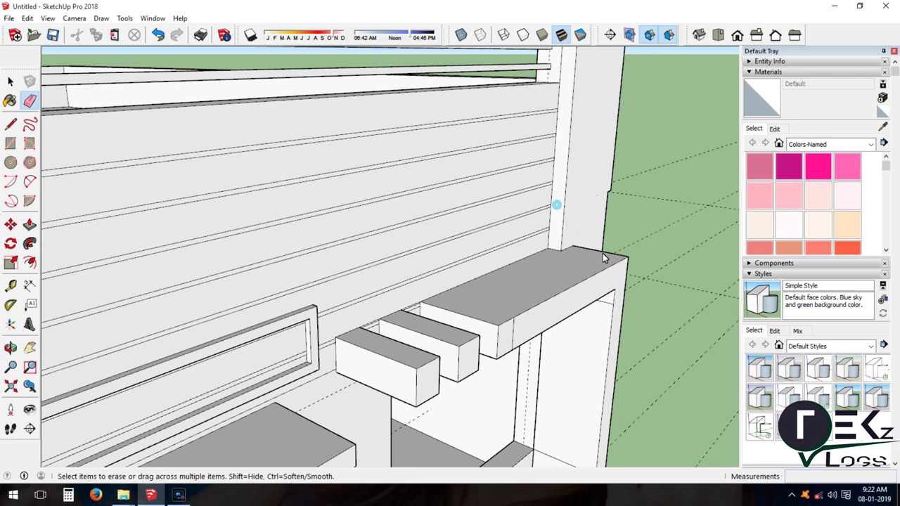
scroll(603, 253, down, 3)
scroll(532, 290, down, 2)
scroll(309, 230, up, 1)
scroll(440, 204, up, 3)
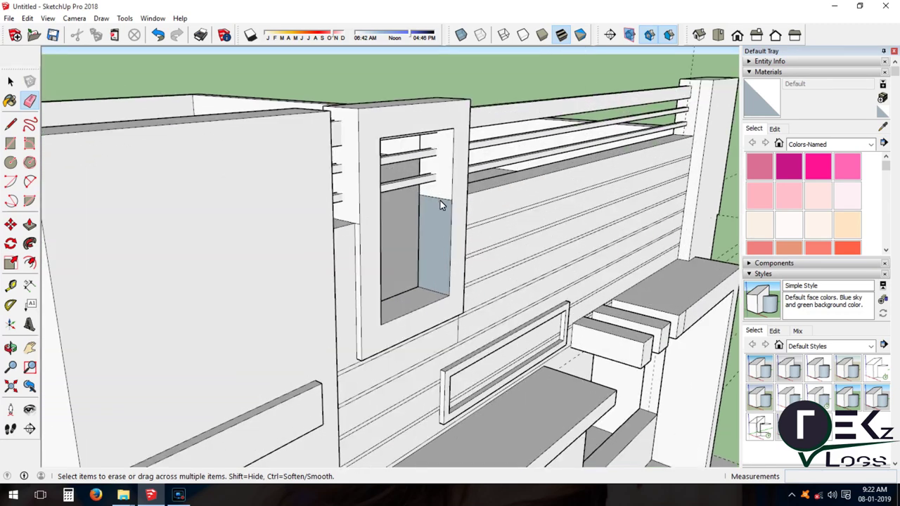
scroll(408, 231, up, 2)
scroll(282, 281, down, 3)
scroll(596, 138, up, 3)
scroll(596, 139, down, 4)
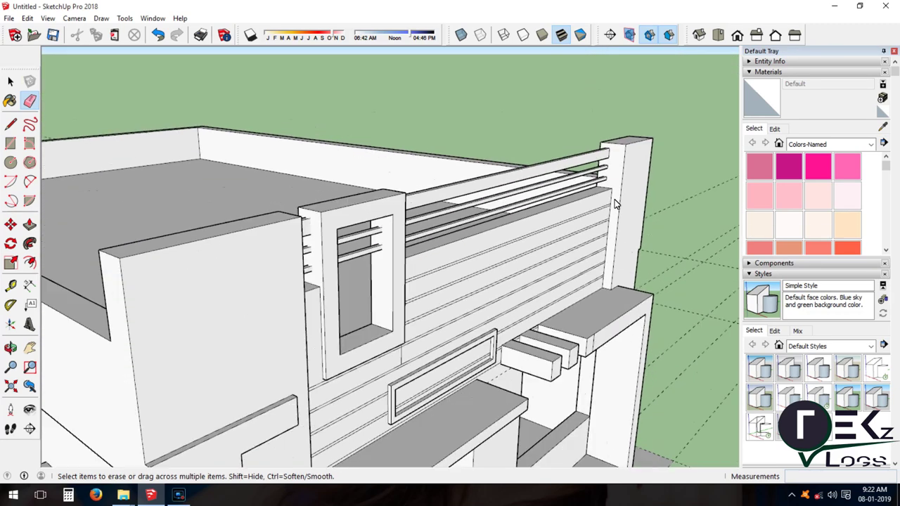
click(11, 348)
drag(338, 302, 401, 337)
scroll(401, 338, up, 3)
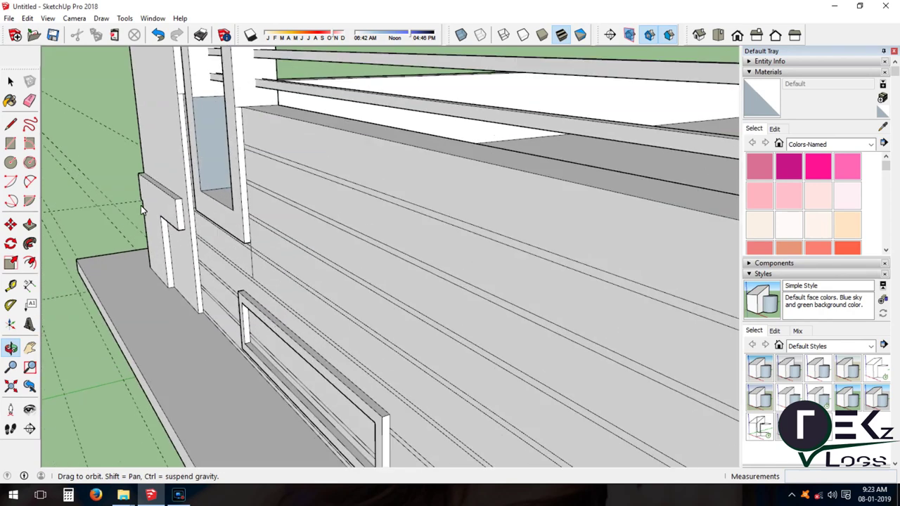
key(e)
scroll(279, 275, up, 2)
scroll(281, 325, down, 4)
scroll(197, 155, up, 2)
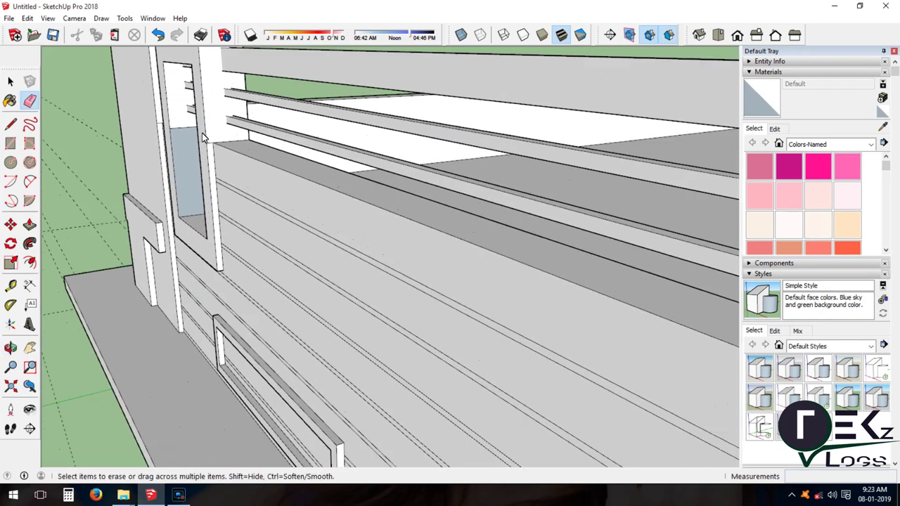
Push/Pull the top strip of the upper front wall out 0.03 m, then view the whole building
scroll(141, 168, up, 1)
scroll(118, 183, up, 1)
scroll(116, 140, down, 2)
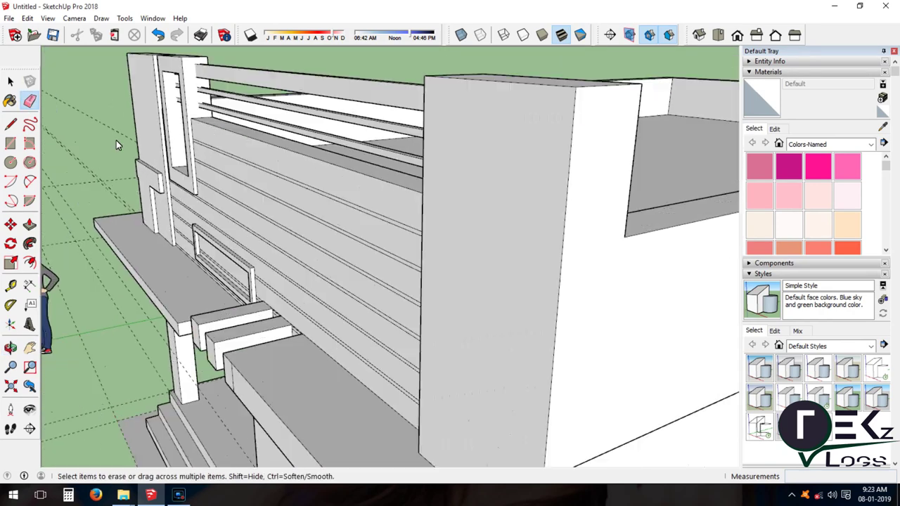
click(237, 166)
click(241, 145)
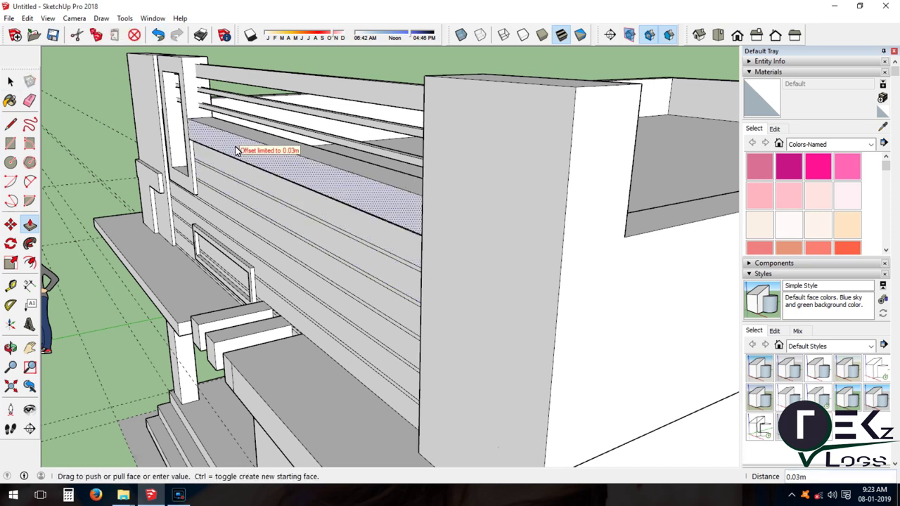
scroll(237, 149, up, 2)
click(241, 144)
scroll(239, 142, up, 3)
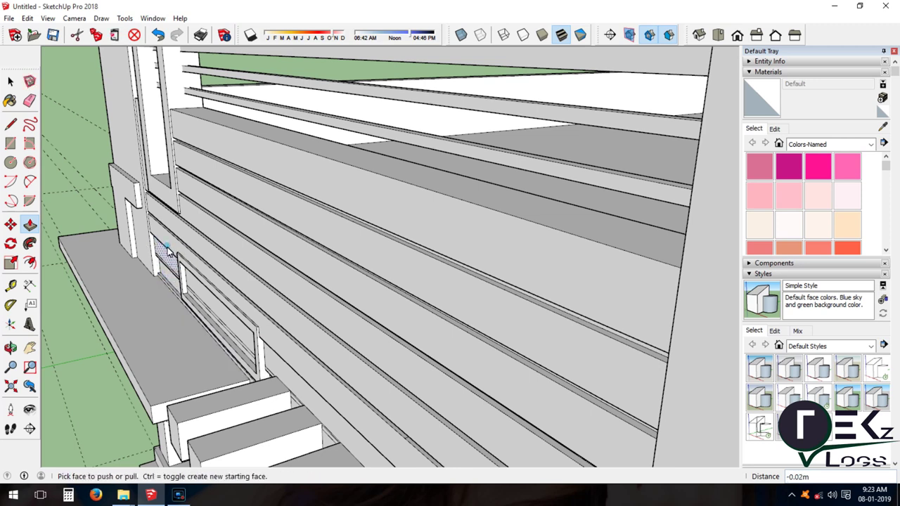
scroll(235, 342, down, 4)
scroll(272, 304, up, 4)
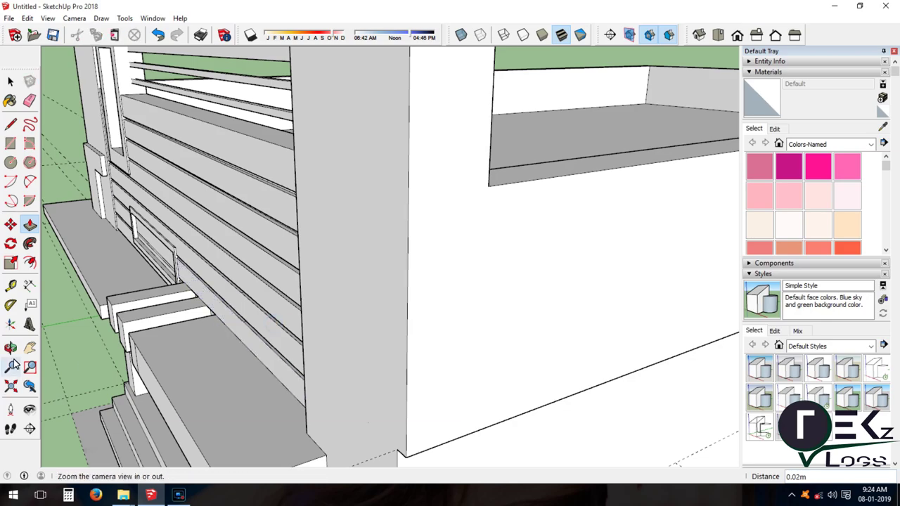
middle_drag(422, 316, 553, 249)
scroll(552, 249, down, 5)
key(e)
scroll(350, 294, up, 4)
scroll(286, 322, down, 4)
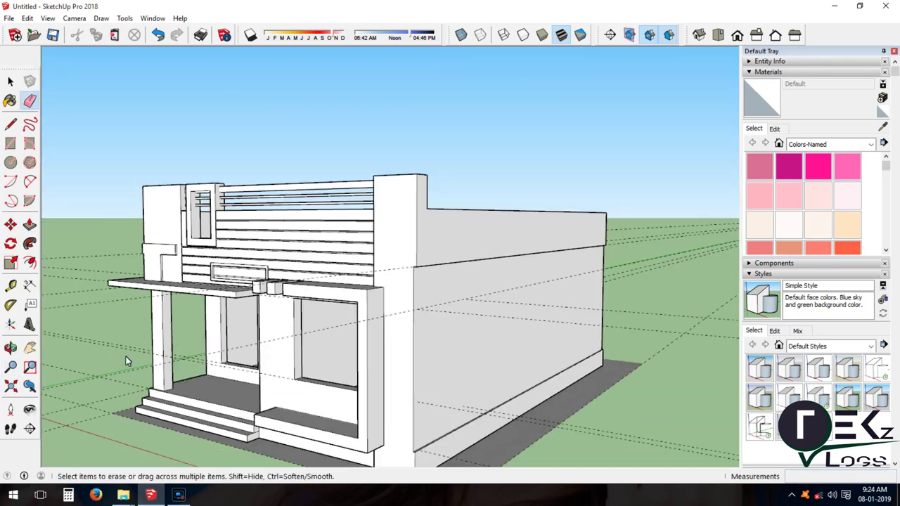
Draw an edge across the parapet frame top to the parapet corner
middle_drag(287, 322, 586, 384)
scroll(298, 404, down, 4)
middle_drag(298, 404, 237, 434)
scroll(349, 414, up, 2)
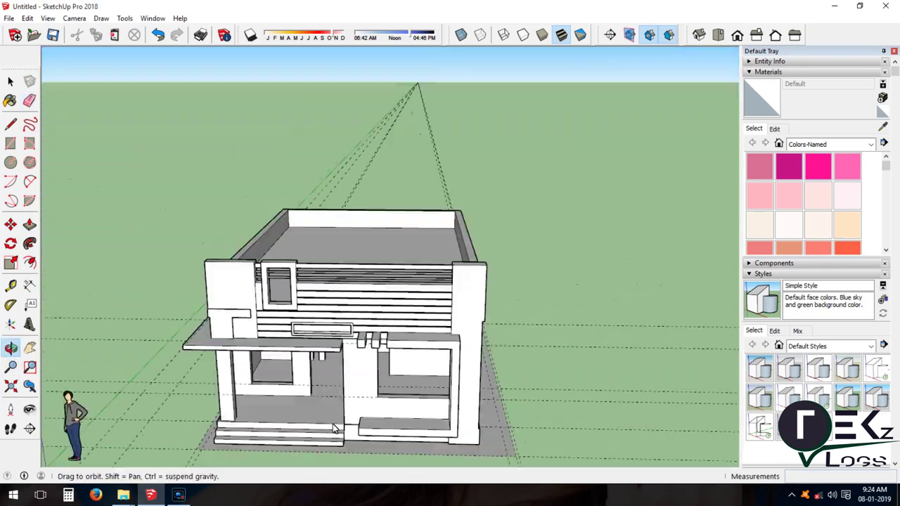
scroll(362, 302, up, 5)
scroll(147, 254, up, 1)
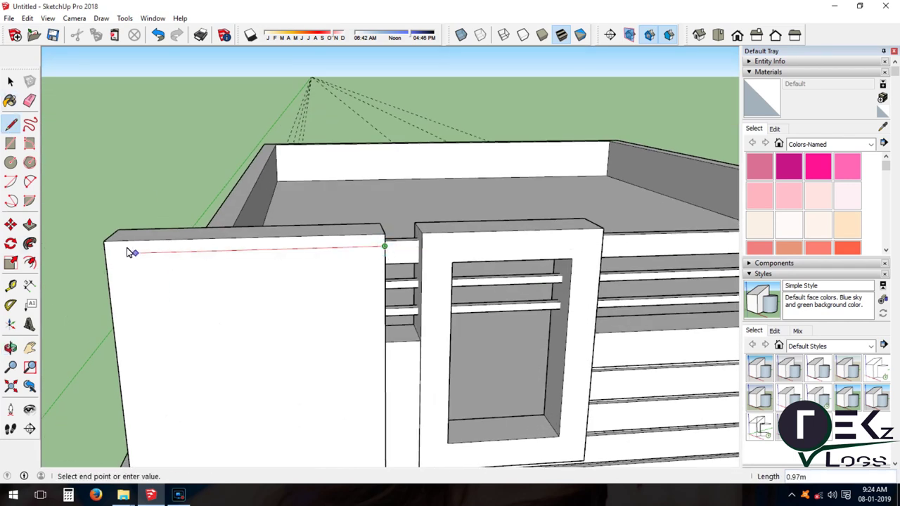
click(577, 242)
scroll(579, 246, down, 3)
scroll(468, 223, up, 5)
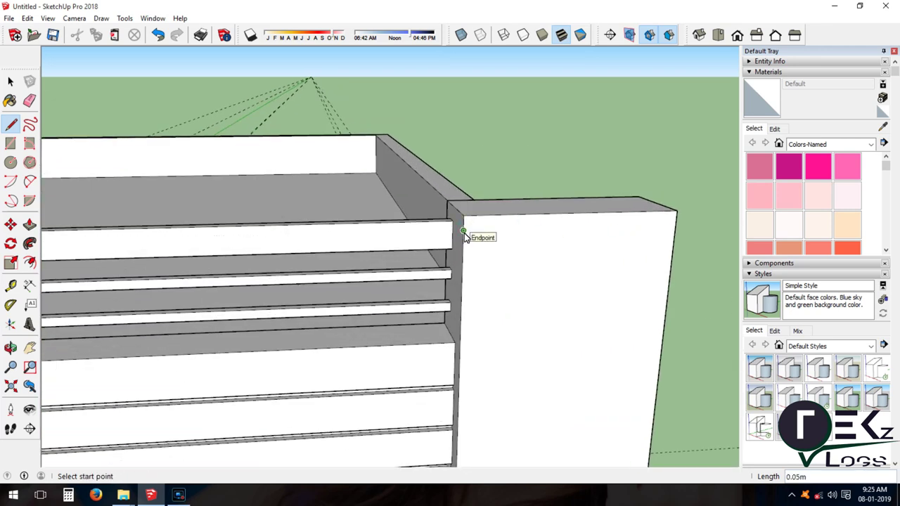
click(676, 230)
scroll(201, 195, down, 3)
Draw an edge at the pillar corner and pull the thin pillar-top strip out 0.02 m
mouse_move(201, 194)
middle_down()
mouse_move(591, 241)
mouse_move(260, 204)
middle_up()
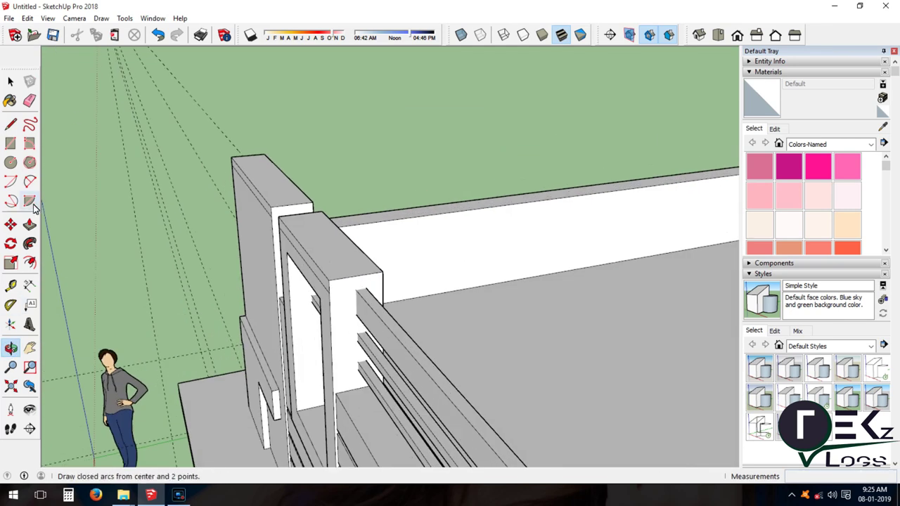
scroll(260, 204, up, 2)
key(p)
scroll(290, 241, down, 3)
mouse_move(289, 241)
middle_down()
mouse_move(174, 118)
mouse_move(297, 251)
middle_up()
scroll(296, 251, up, 3)
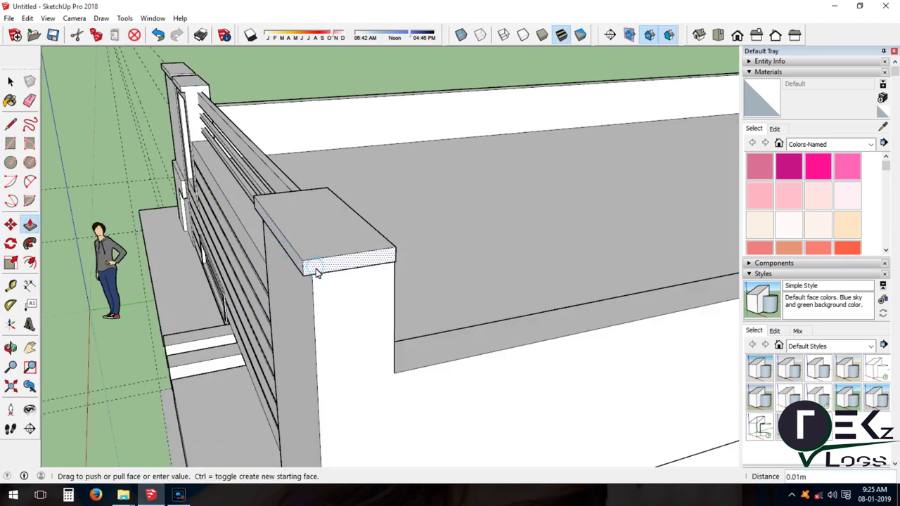
scroll(316, 276, down, 3)
middle_drag(316, 276, 25, 131)
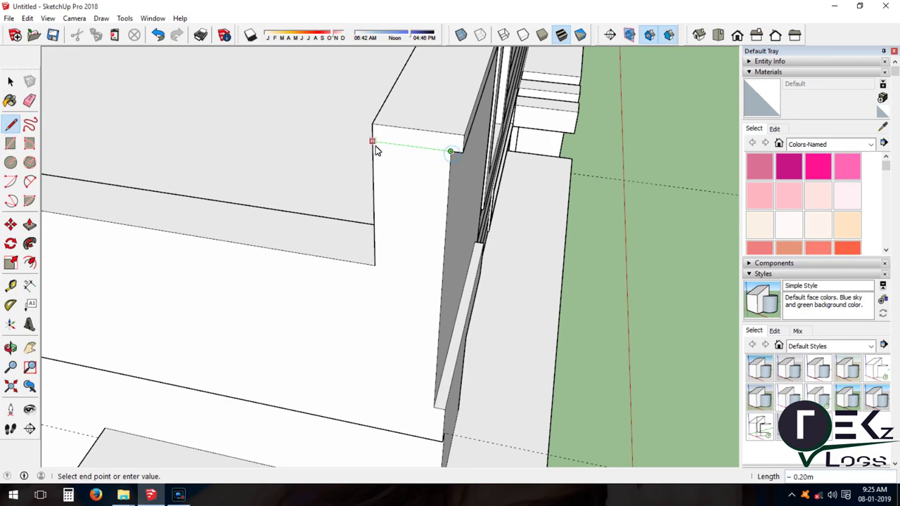
click(374, 142)
key(p)
click(412, 145)
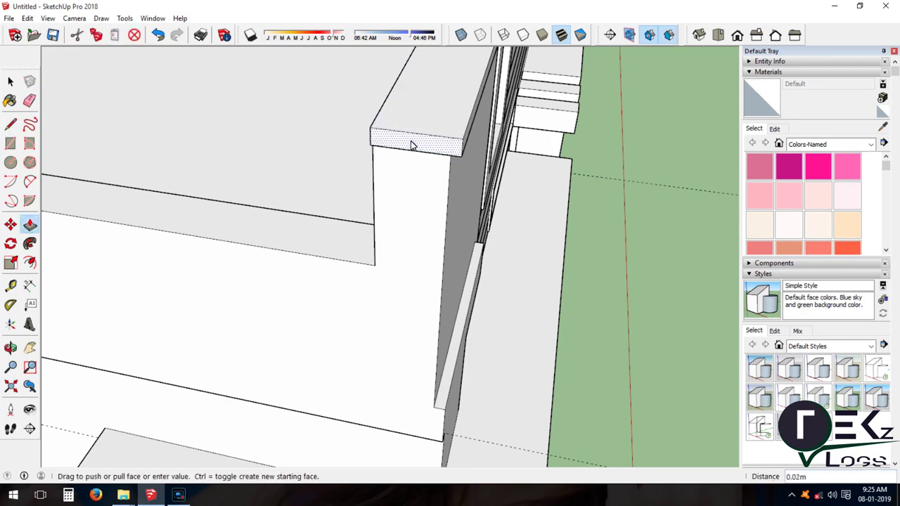
Orbit around the building to face its front and check the new caps
click(12, 348)
scroll(251, 275, down, 5)
drag(251, 275, 305, 281)
scroll(235, 257, up, 3)
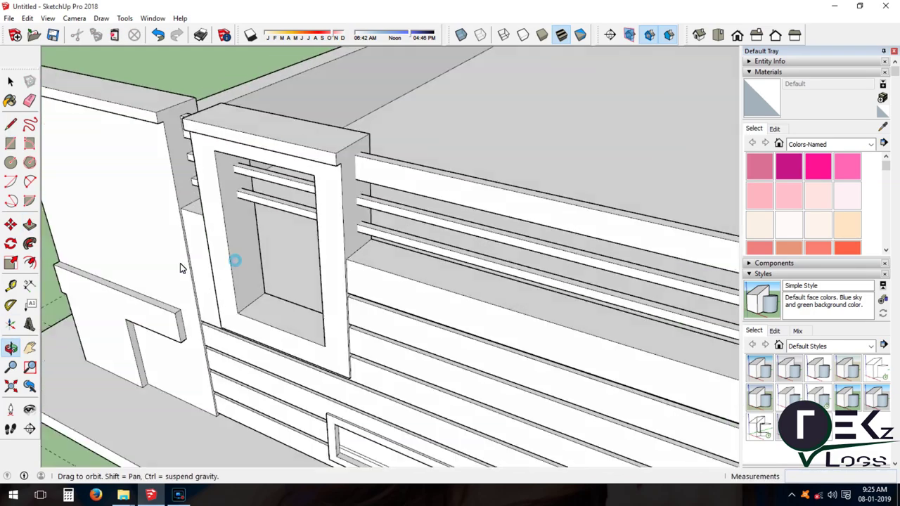
scroll(232, 247, down, 3)
drag(231, 248, 567, 235)
scroll(412, 382, up, 5)
scroll(555, 287, up, 3)
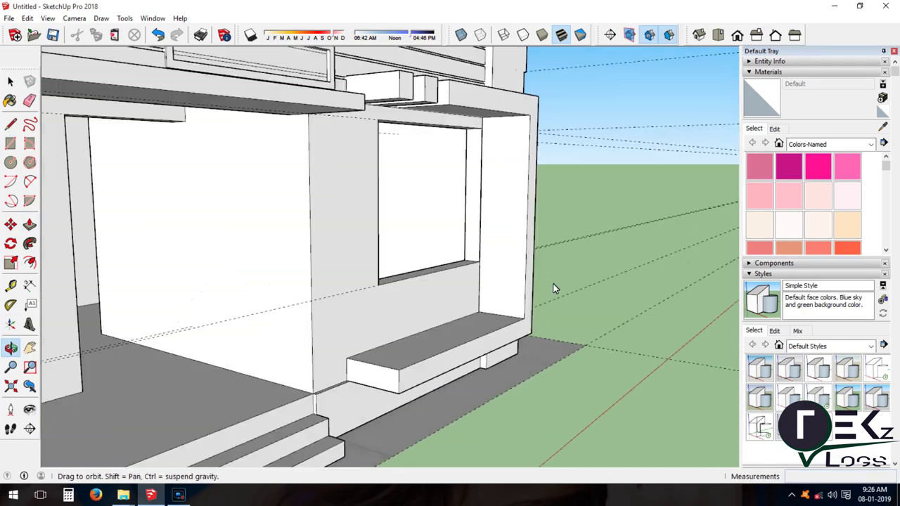
Draw a vertical line from the window-sill corner up the inner wall
scroll(267, 237, up, 3)
scroll(267, 237, down, 3)
drag(304, 261, 314, 225)
scroll(259, 225, up, 2)
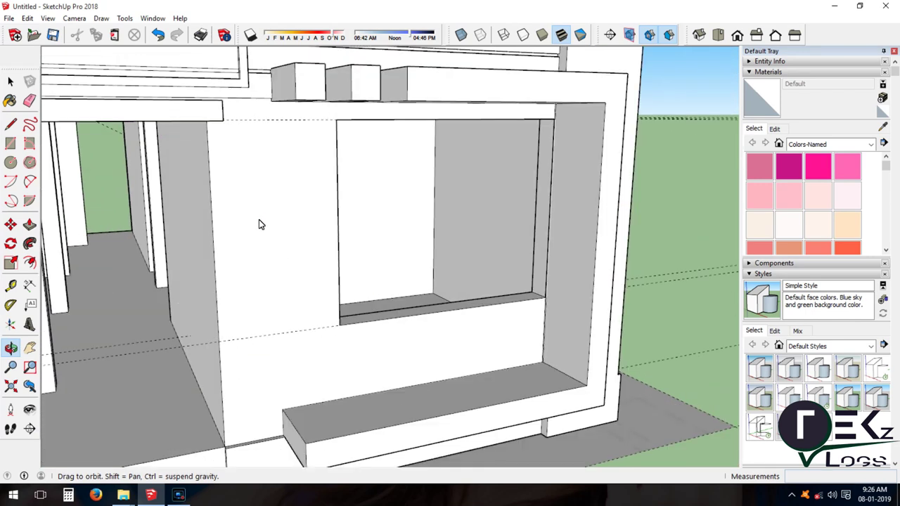
scroll(345, 286, up, 2)
key(l)
click(333, 298)
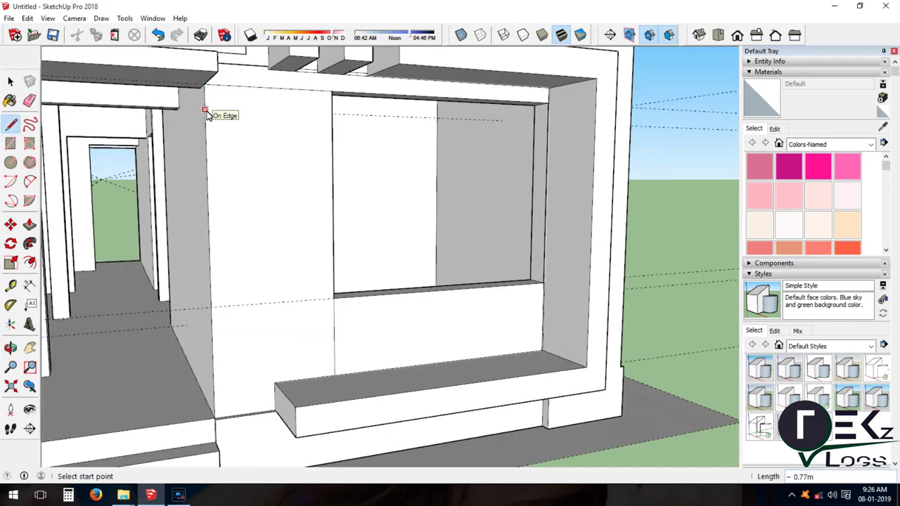
click(333, 141)
Select the thin ledge strip's top and front faces and copy them
key(l)
scroll(333, 141, up, 3)
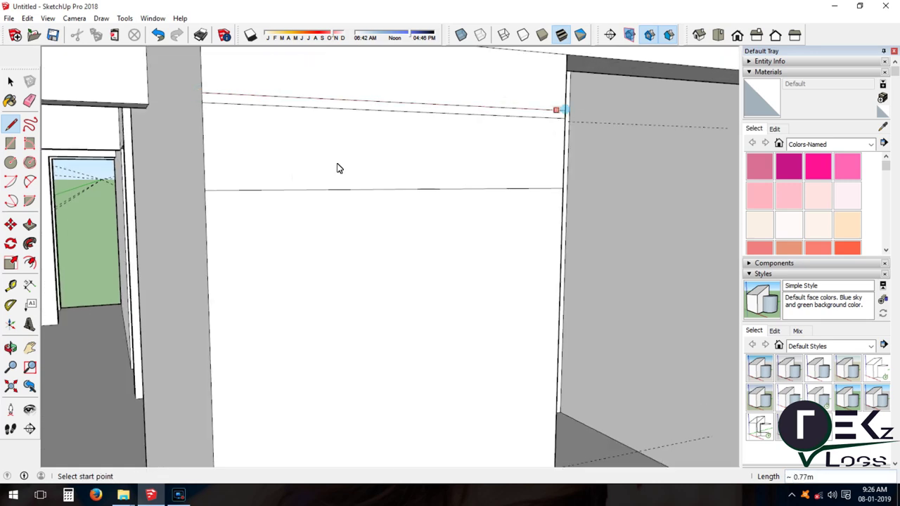
scroll(338, 167, down, 3)
scroll(152, 195, up, 3)
click(59, 187)
key(e)
scroll(181, 244, down, 3)
key(space)
click(246, 163)
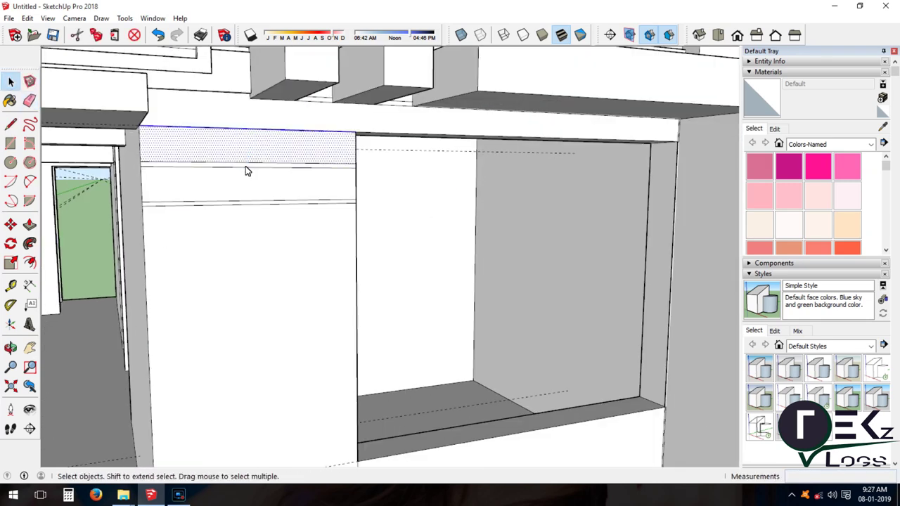
click(243, 202)
scroll(236, 207, up, 3)
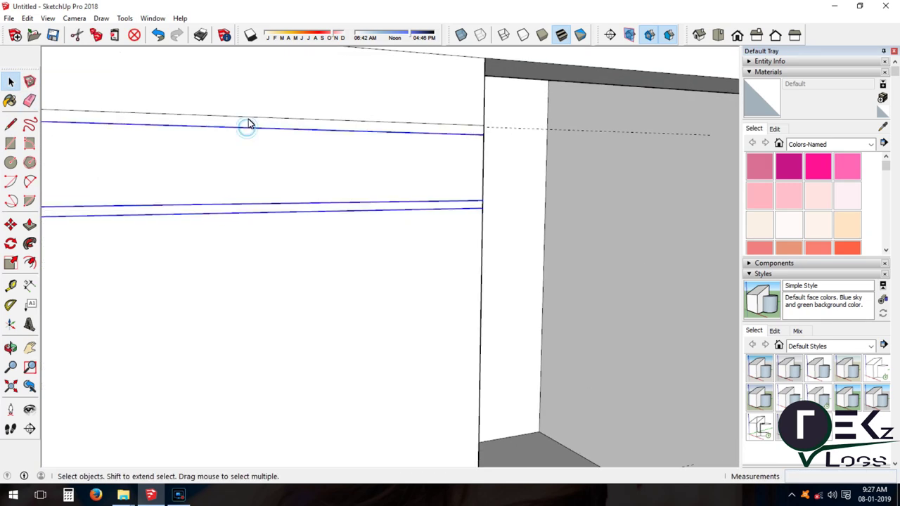
key(ctrl+c)
Paste three copies of the ledge strip, stacked lower down the wall
scroll(281, 162, down, 3)
key(ctrl+v)
scroll(141, 271, up, 2)
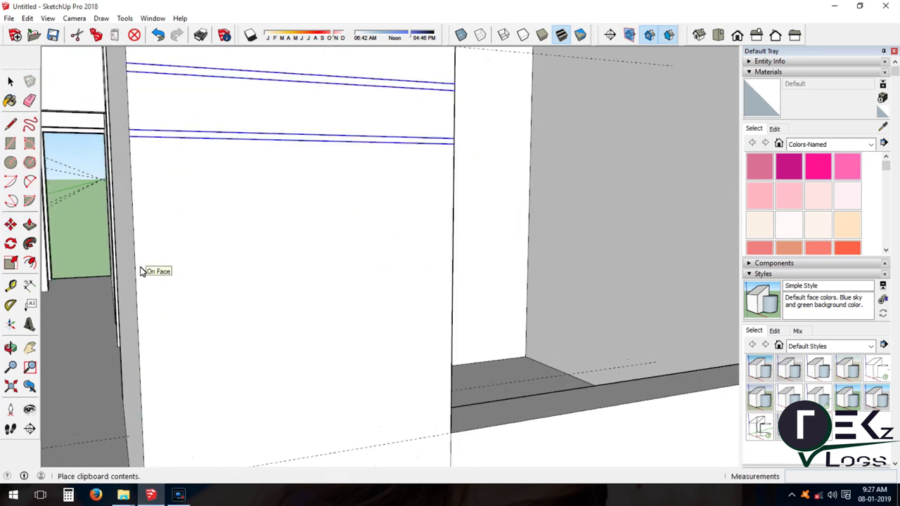
click(141, 272)
scroll(171, 378, down, 2)
key(ctrl+v)
click(187, 410)
key(ctrl+v)
click(171, 401)
Draw a horizontal edge across the wall to the wall corner
click(30, 101)
scroll(232, 389, up, 3)
scroll(245, 201, down, 2)
scroll(264, 332, down, 3)
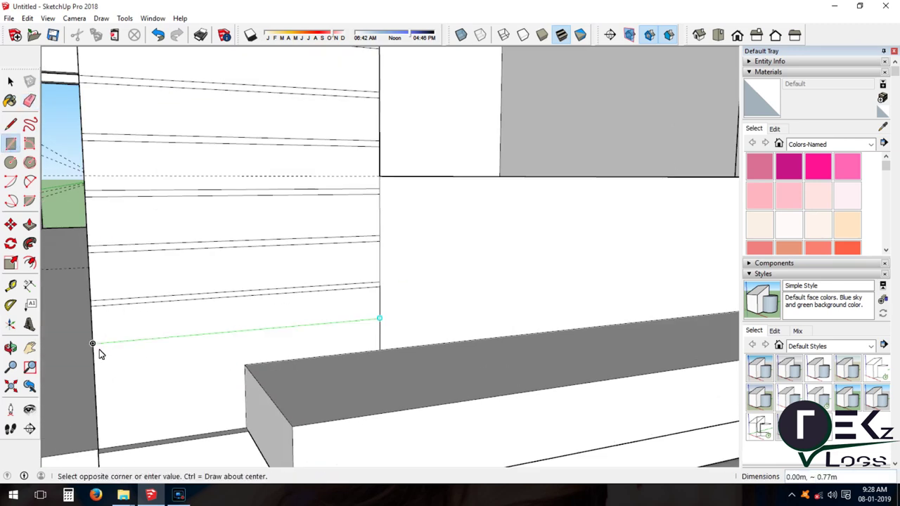
scroll(228, 351, up, 3)
click(209, 229)
scroll(595, 235, up, 2)
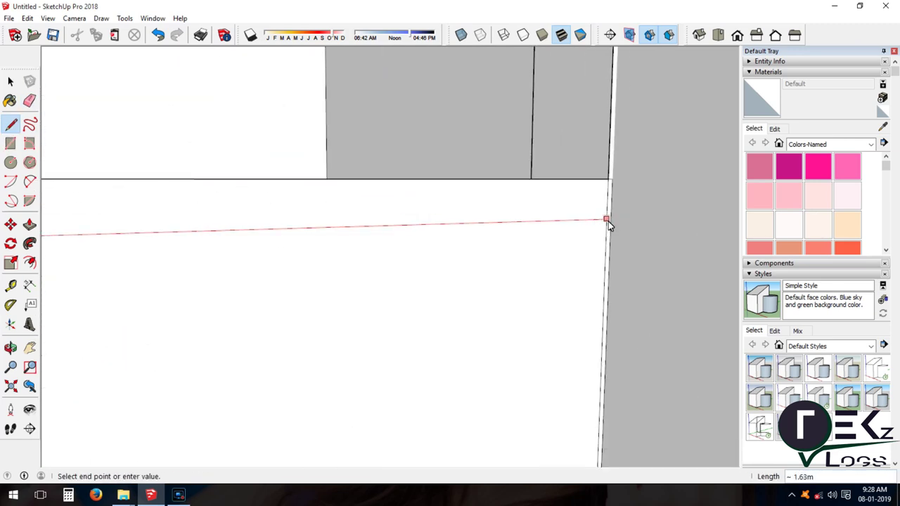
click(586, 229)
key(e)
scroll(599, 163, down, 2)
Push the strip's front face outward with Push/Pull to form a groove band
key(p)
click(492, 233)
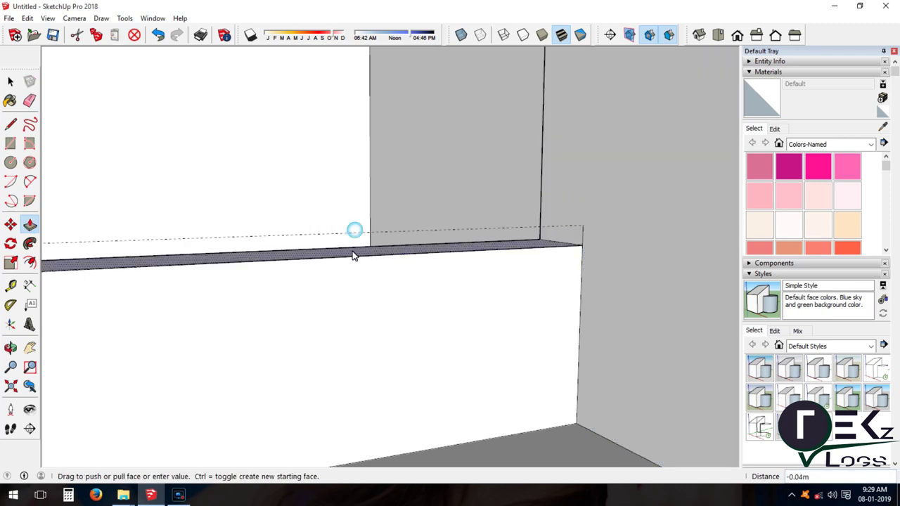
click(519, 229)
key(e)
scroll(518, 230, up, 1)
middle_drag(517, 229, 206, 283)
Divide the panel below the window with a line and push its strips into 0.03 m slats
key(l)
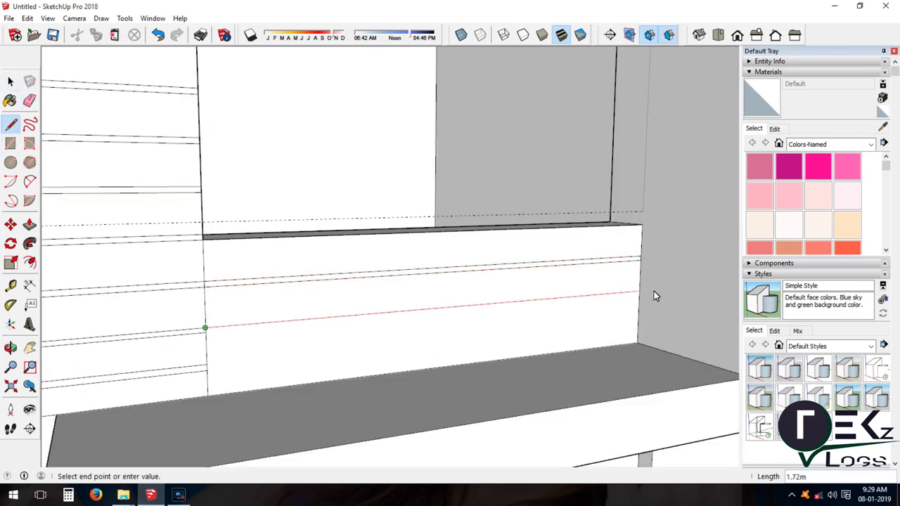
click(654, 340)
scroll(217, 190, down, 3)
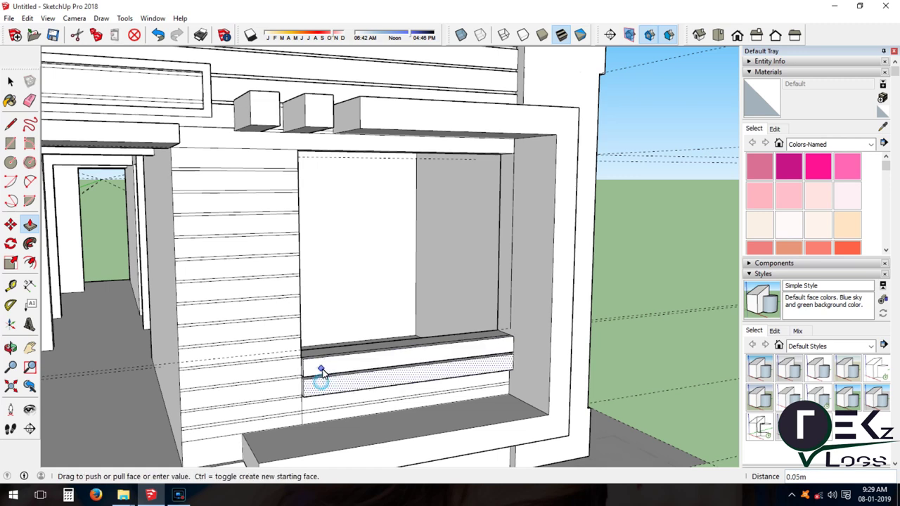
click(326, 392)
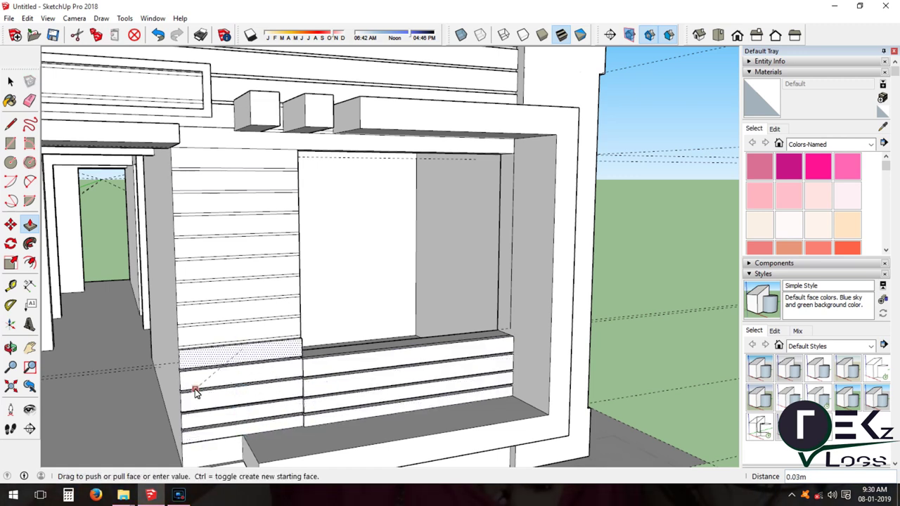
click(282, 290)
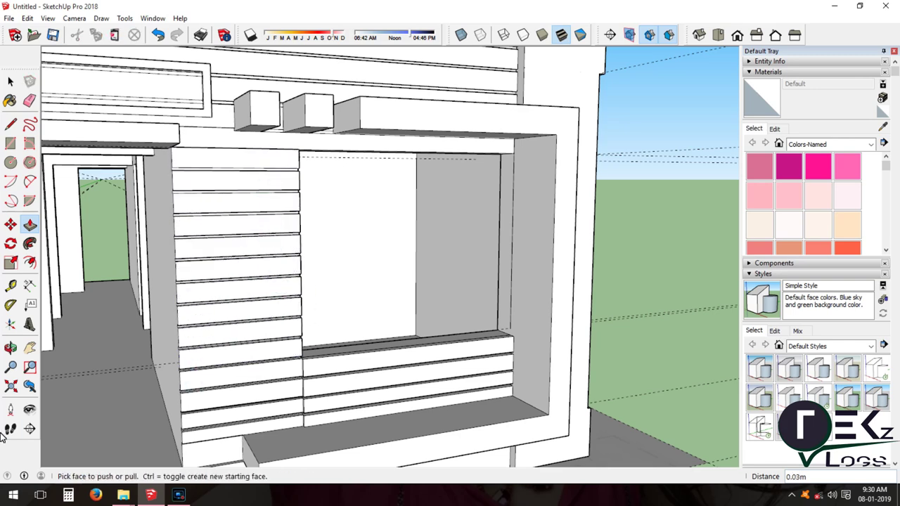
scroll(260, 231, down, 3)
mouse_move(261, 231)
middle_down()
mouse_move(382, 305)
mouse_move(415, 349)
mouse_move(608, 310)
mouse_move(458, 247)
middle_up()
scroll(382, 305, down, 3)
Offset an inset border loop on the slab's top face and close it at the far corner
scroll(415, 350, down, 3)
scroll(444, 232, up, 5)
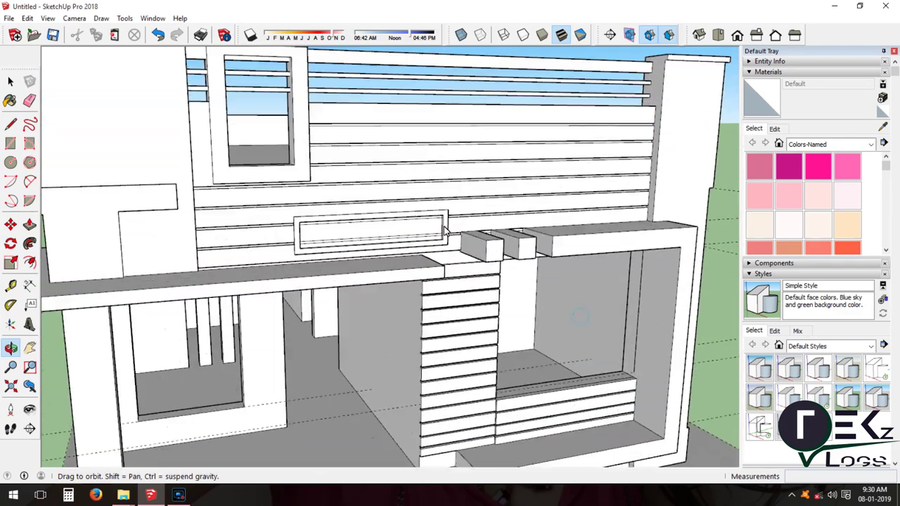
scroll(444, 232, up, 5)
scroll(281, 180, up, 2)
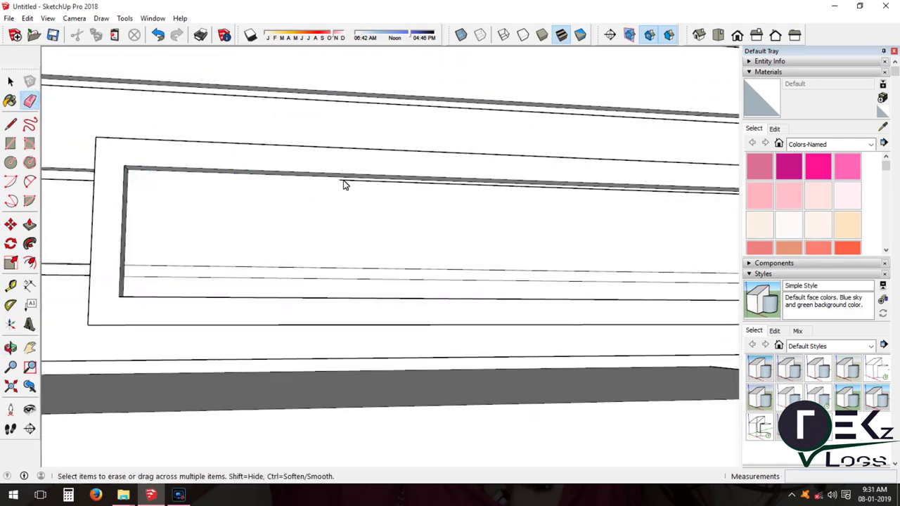
scroll(107, 275, down, 5)
mouse_move(211, 267)
middle_down()
mouse_move(295, 281)
mouse_move(338, 274)
middle_up()
scroll(338, 274, up, 3)
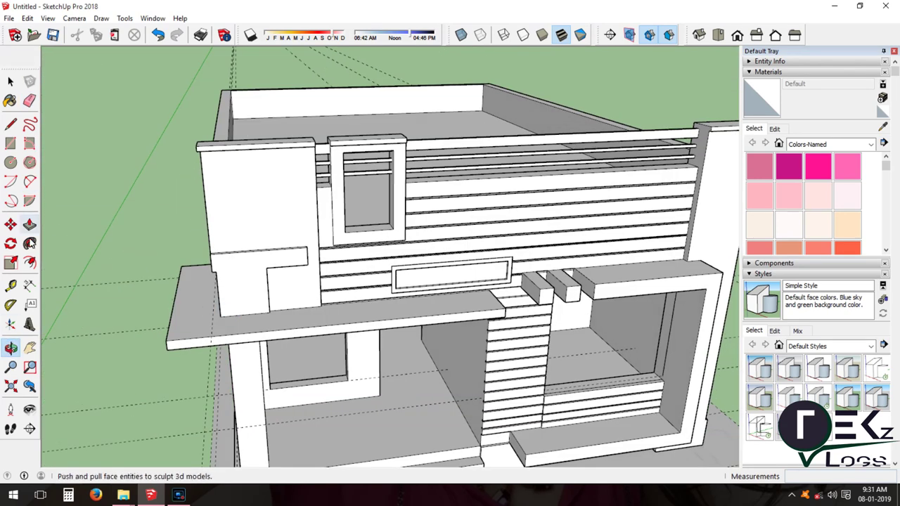
click(238, 337)
scroll(140, 234, up, 3)
scroll(160, 234, up, 5)
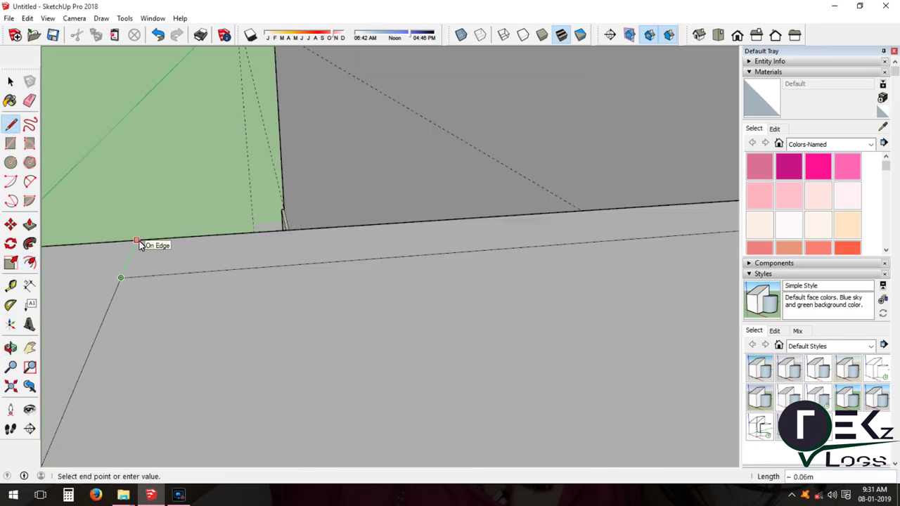
scroll(518, 203, down, 5)
scroll(518, 203, up, 3)
click(568, 204)
scroll(167, 221, down, 5)
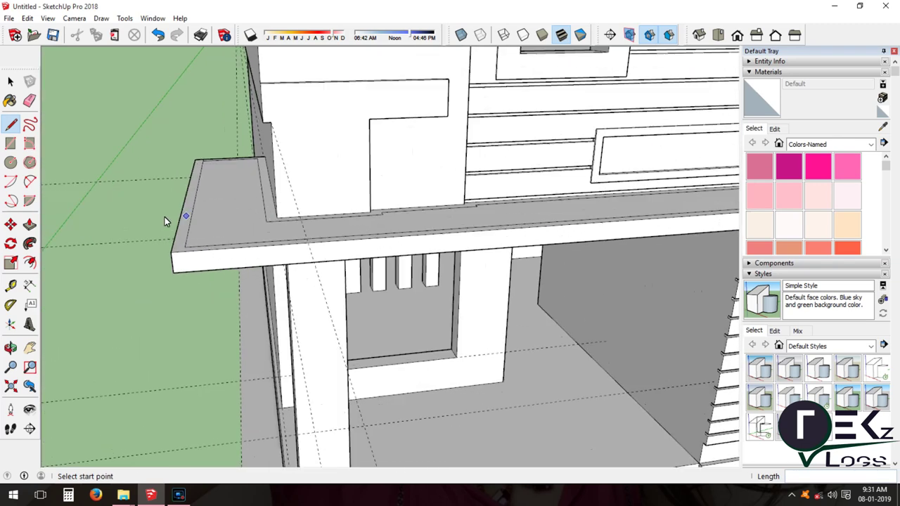
scroll(201, 297, up, 4)
Raise the slab's outer border strip 0.02 m with Push/Pull
key(p)
click(201, 298)
click(201, 290)
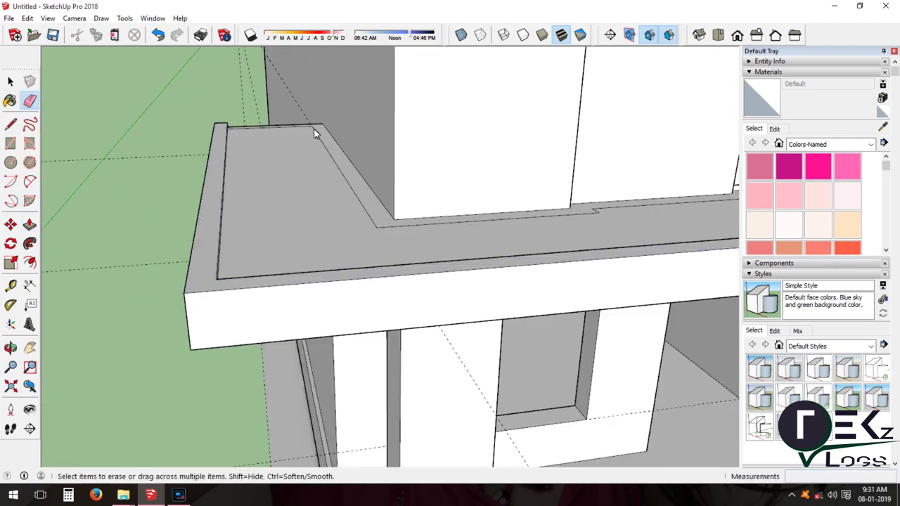
middle_drag(442, 230, 345, 253)
scroll(613, 238, down, 5)
scroll(277, 237, up, 5)
middle_drag(277, 237, 261, 253)
scroll(261, 253, down, 4)
click(10, 350)
drag(281, 253, 227, 215)
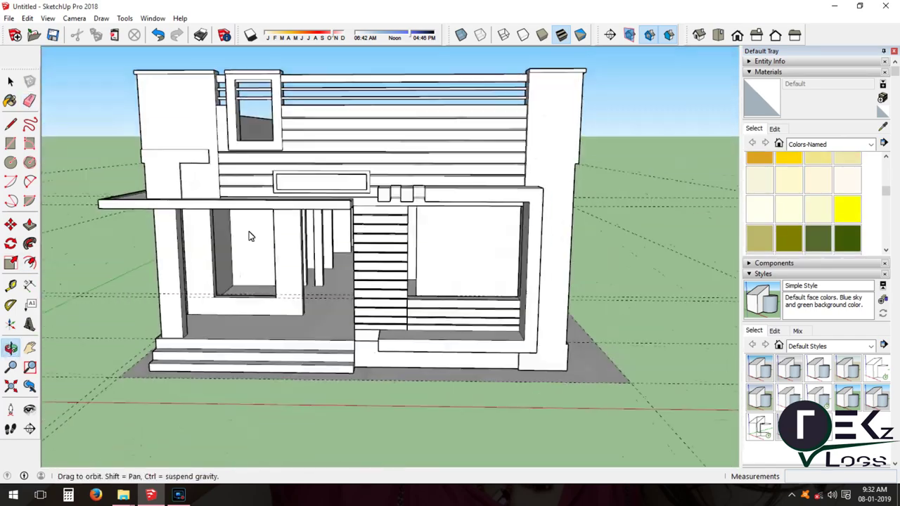
Start a line at the porch slab's corner endpoint to mark the lip
scroll(227, 215, up, 3)
scroll(428, 225, up, 3)
scroll(311, 212, up, 2)
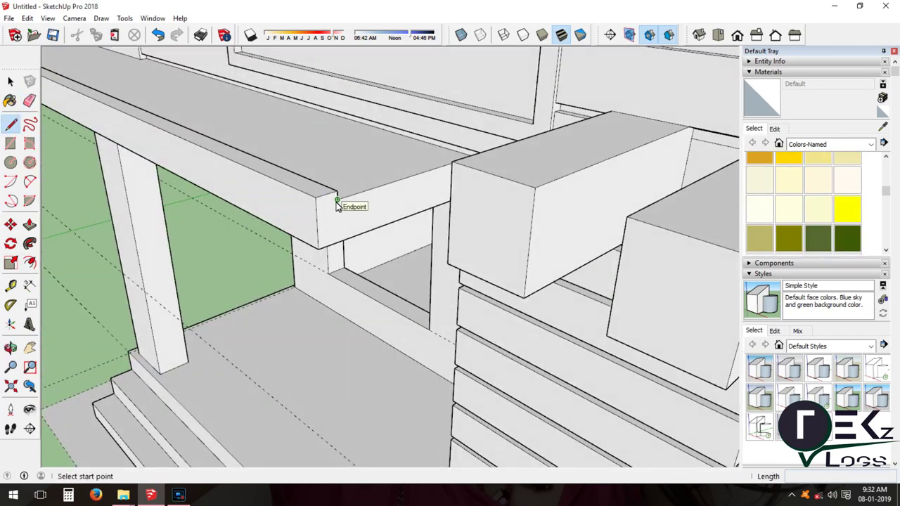
click(336, 205)
scroll(341, 203, down, 4)
scroll(176, 112, up, 4)
scroll(335, 162, down, 4)
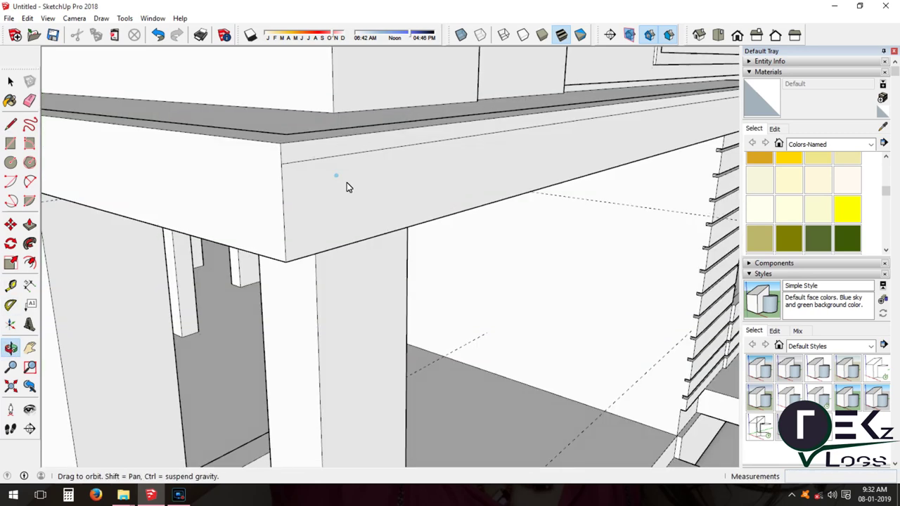
middle_drag(335, 162, 302, 176)
middle_drag(211, 233, 296, 210)
scroll(380, 226, up, 4)
scroll(380, 225, up, 2)
Push the slab's thin edge face outward to form the projecting lip
click(29, 225)
click(365, 226)
mouse_move(363, 313)
middle_down()
mouse_move(380, 177)
mouse_move(211, 211)
middle_up()
scroll(380, 177, up, 5)
click(11, 125)
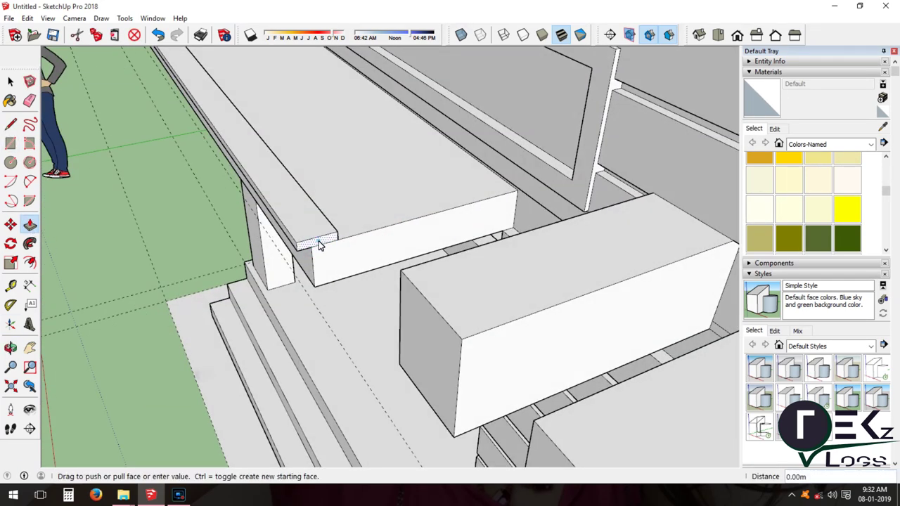
middle_drag(44, 291, 237, 251)
scroll(237, 251, up, 3)
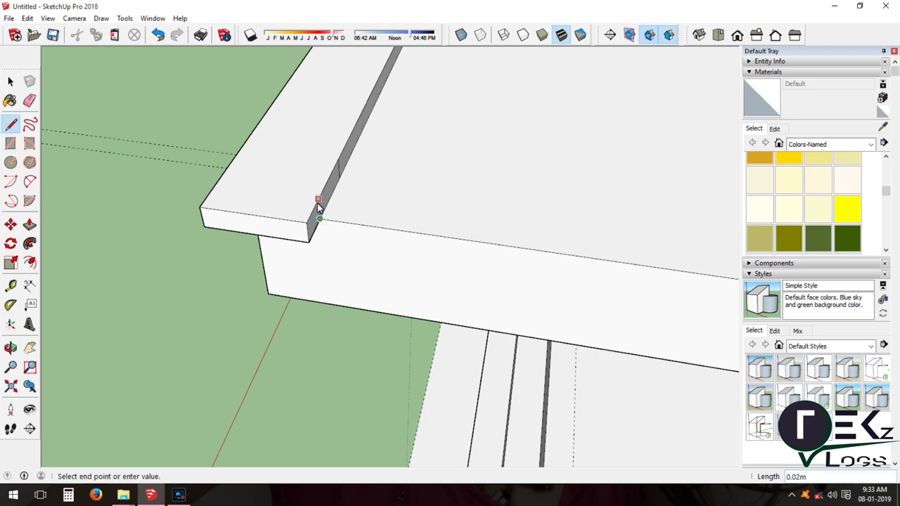
key(Escape)
scroll(211, 219, down, 2)
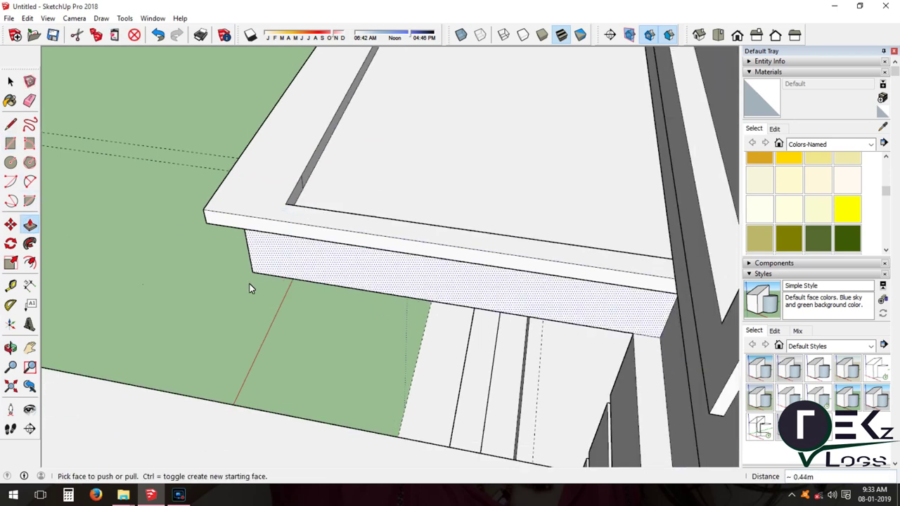
middle_drag(380, 308, 542, 242)
scroll(543, 241, down, 5)
scroll(563, 275, up, 4)
mouse_move(562, 275)
middle_down()
mouse_move(187, 271)
mouse_move(415, 298)
middle_up()
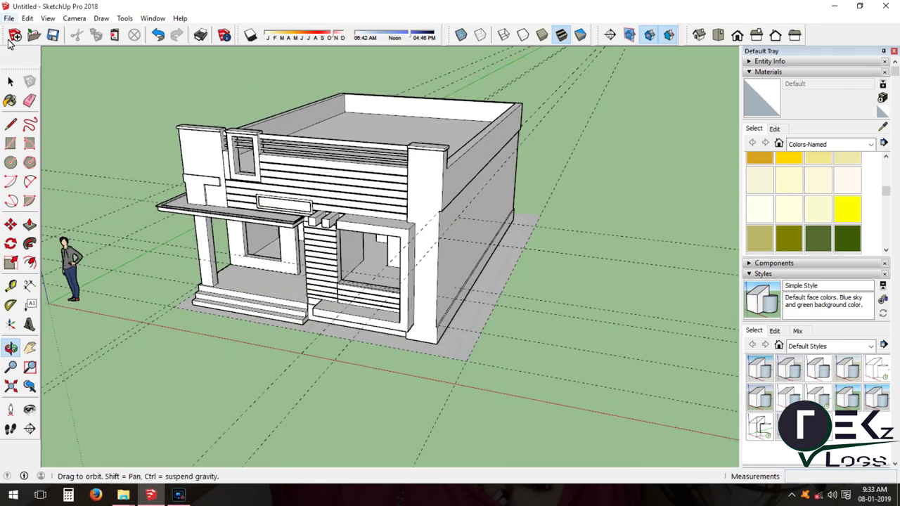
Orbit around the house's side wall to inspect the pillar and wall corner
scroll(346, 300, up, 3)
mouse_move(346, 301)
middle_down()
mouse_move(611, 246)
mouse_move(377, 251)
mouse_move(337, 242)
middle_up()
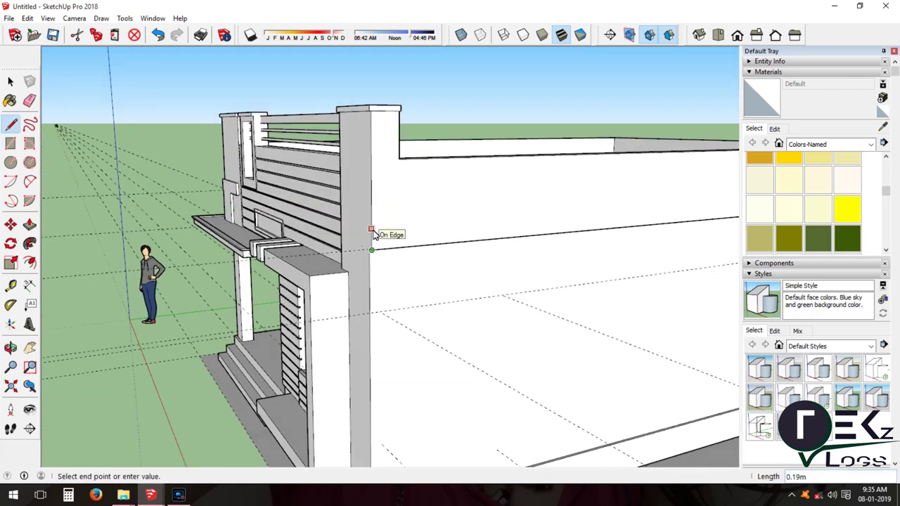
scroll(373, 234, down, 5)
scroll(488, 227, up, 5)
middle_drag(487, 227, 333, 321)
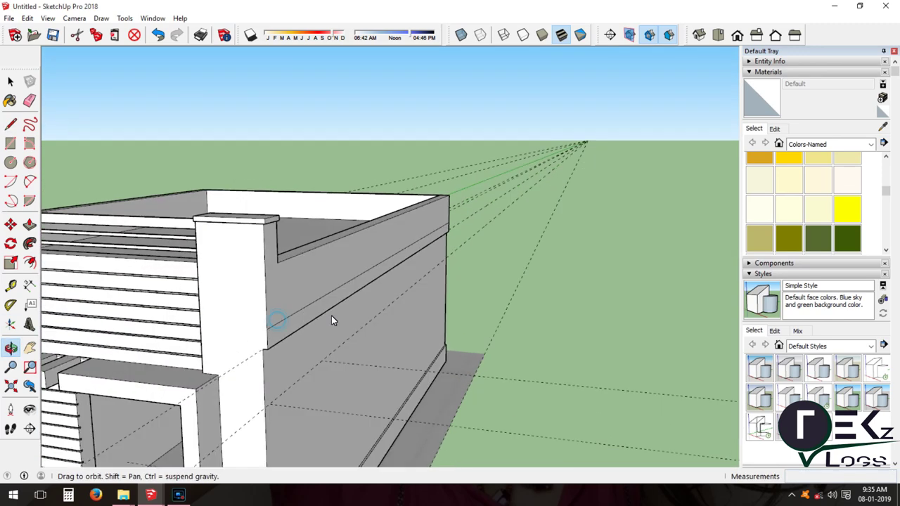
scroll(360, 232, down, 2)
scroll(360, 232, down, 2)
scroll(441, 279, down, 2)
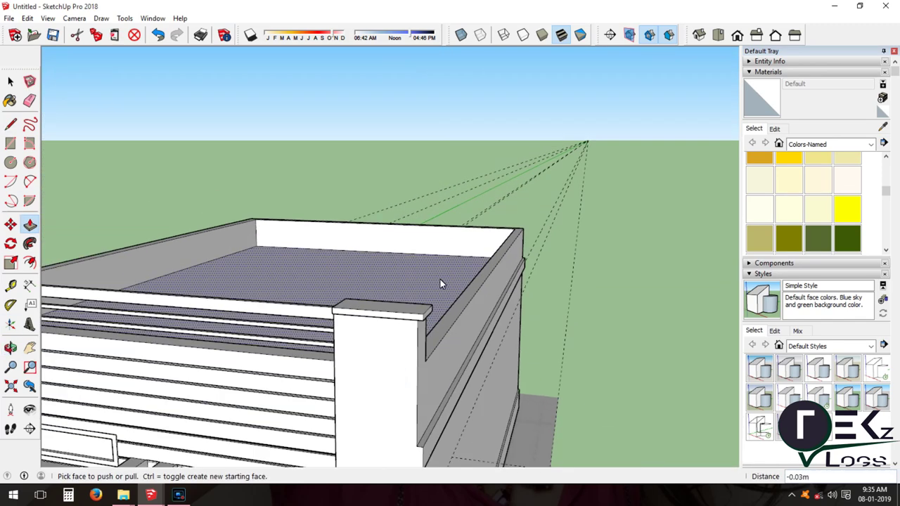
scroll(441, 279, down, 2)
click(10, 349)
drag(229, 427, 18, 201)
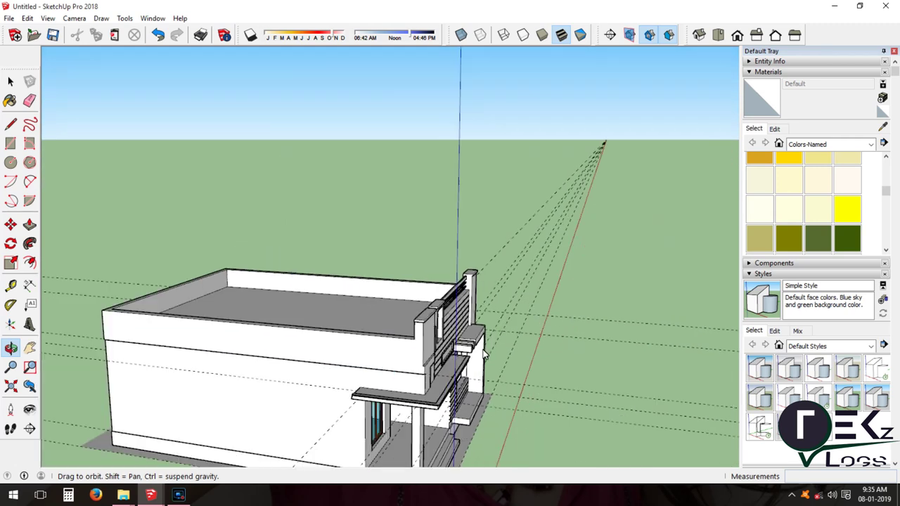
key(l)
scroll(436, 374, up, 3)
scroll(71, 345, down, 2)
scroll(471, 336, up, 2)
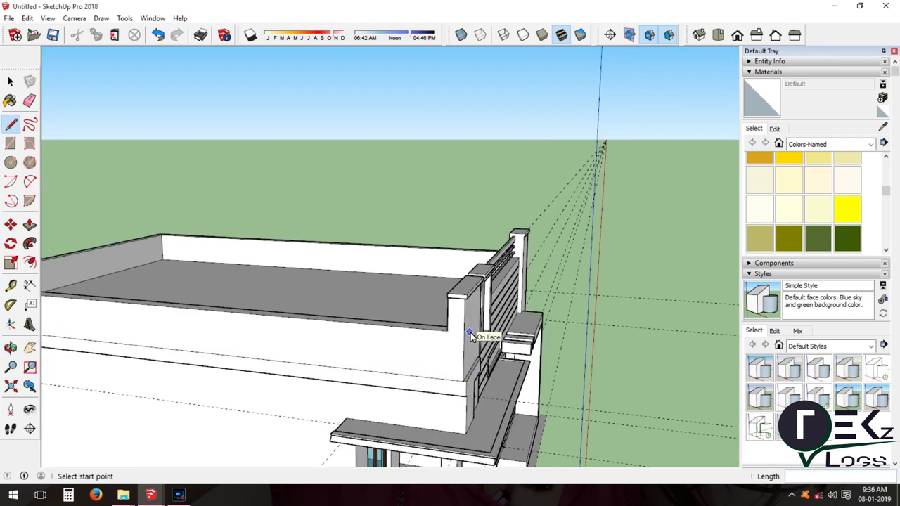
mouse_move(247, 337)
middle_down()
mouse_move(284, 352)
mouse_move(306, 326)
middle_up()
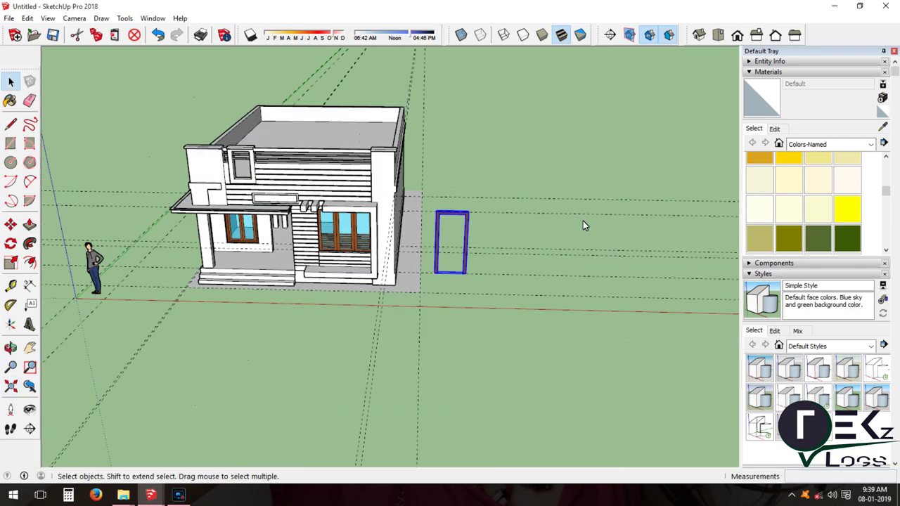
Place the pasted door frame in the doorway and scale it to fit
scroll(309, 417, up, 3)
scroll(273, 425, up, 2)
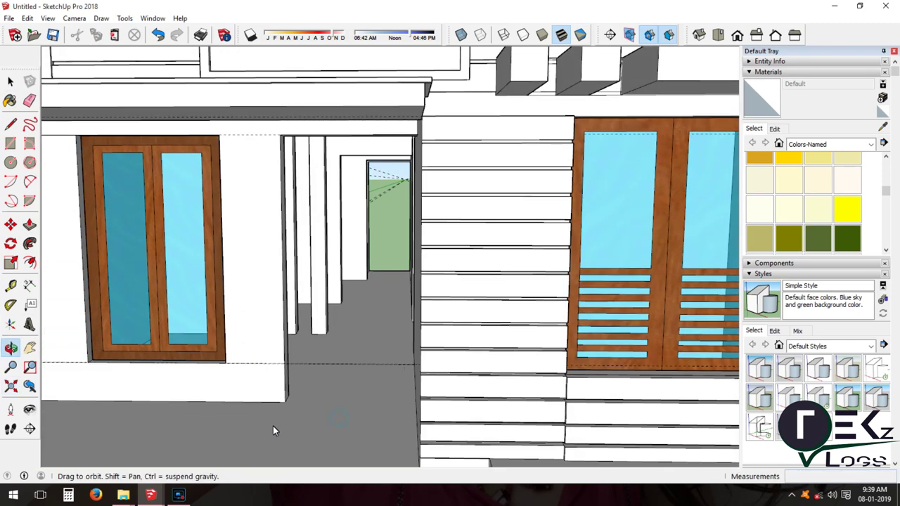
click(295, 400)
key(m)
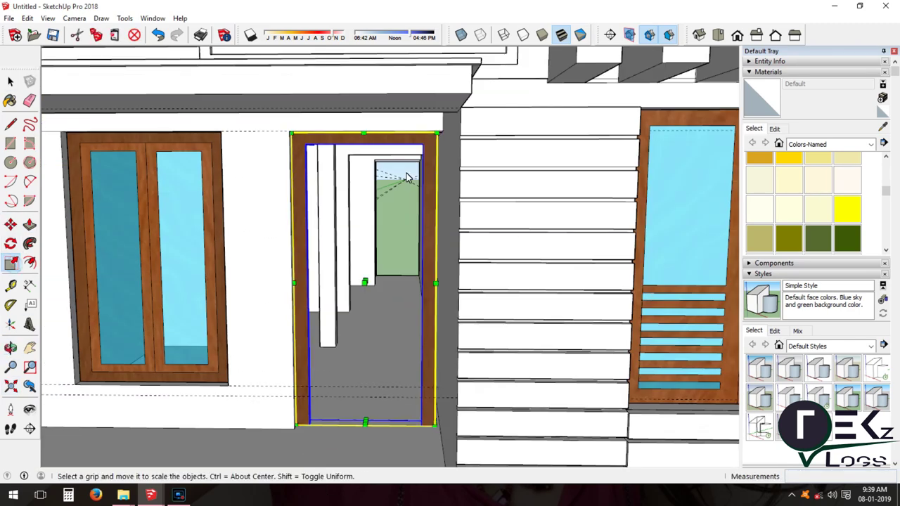
drag(276, 134, 441, 270)
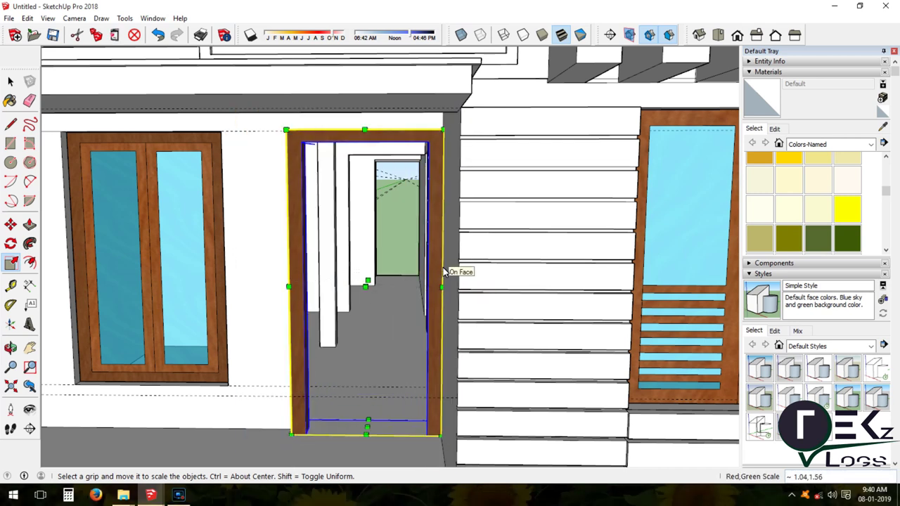
Orbit close to the door frame and refine its fit in the doorway
key(o)
mouse_move(476, 370)
mouse_down()
mouse_move(446, 342)
mouse_move(478, 335)
mouse_up()
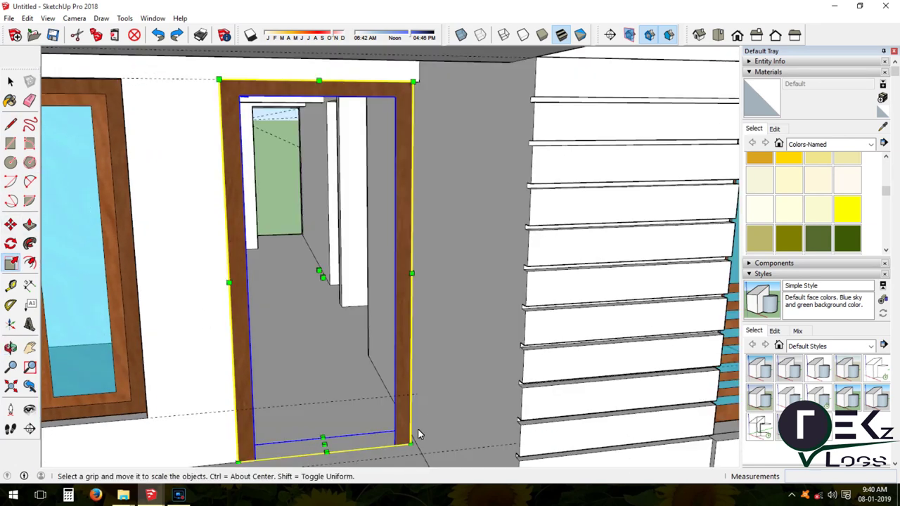
scroll(423, 88, up, 3)
scroll(408, 82, up, 1)
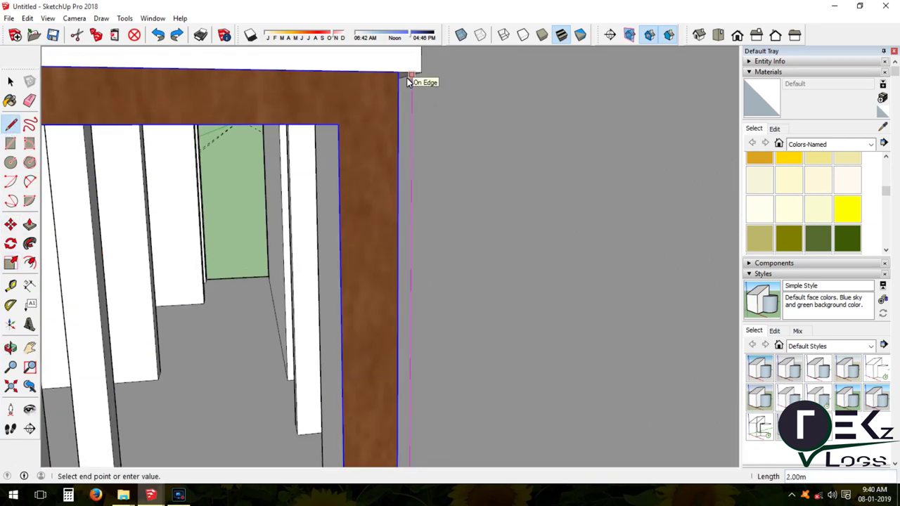
scroll(405, 82, down, 2)
click(10, 263)
mouse_move(10, 262)
middle_down()
mouse_move(380, 223)
mouse_move(396, 443)
mouse_move(265, 399)
middle_up()
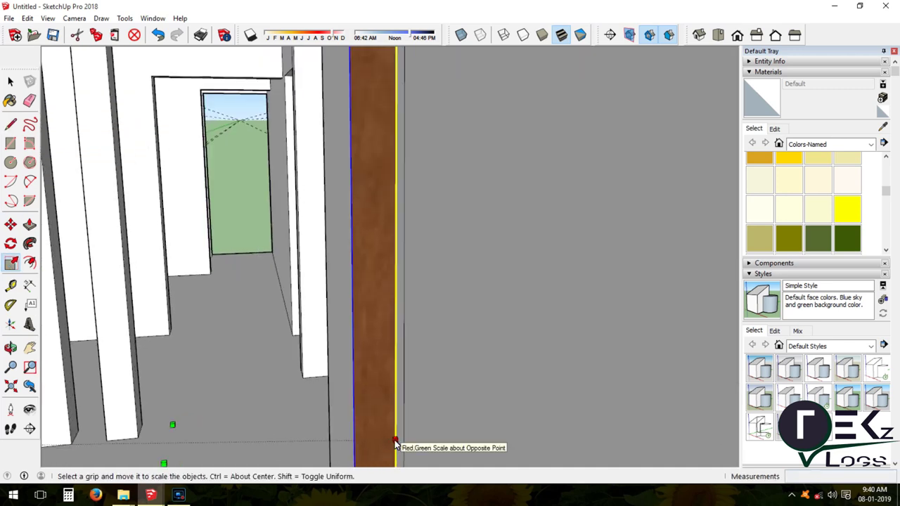
scroll(282, 362, down, 3)
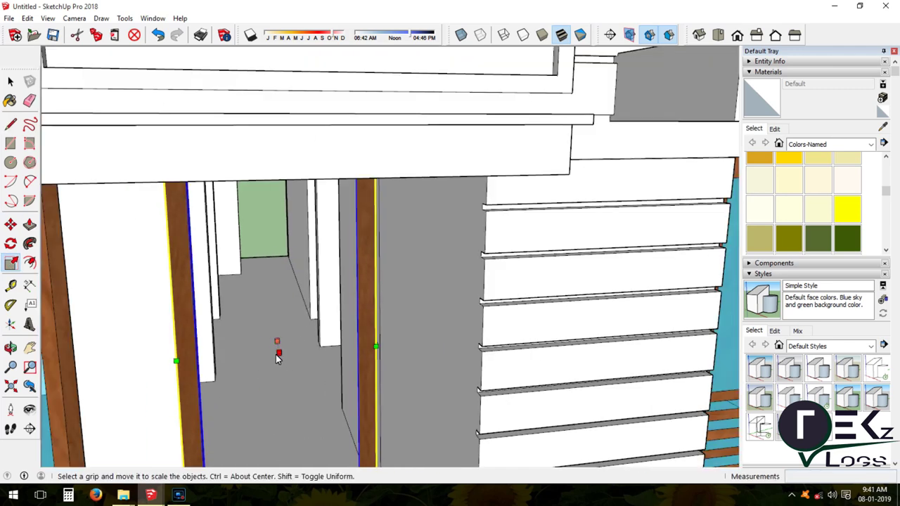
scroll(380, 342, down, 5)
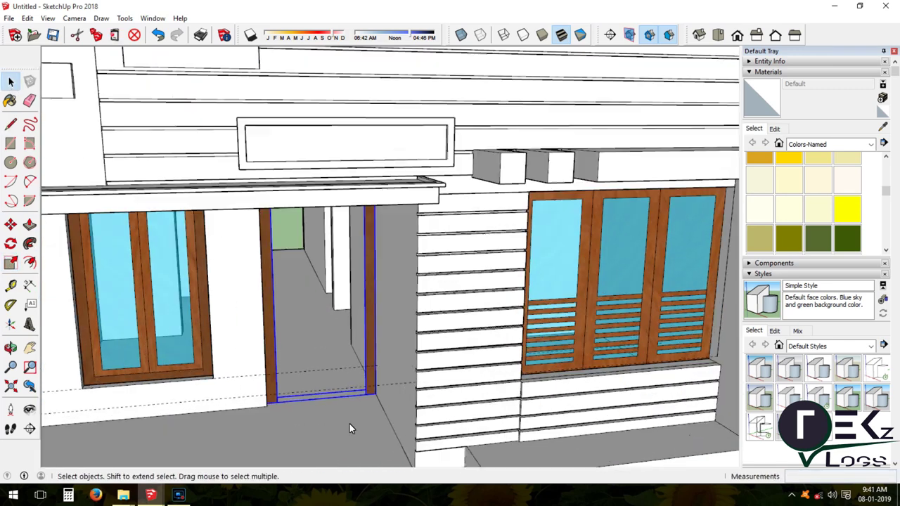
Draw a line from the door jamb's bottom corner to outline the threshold
key(l)
scroll(350, 424, up, 5)
scroll(598, 419, up, 3)
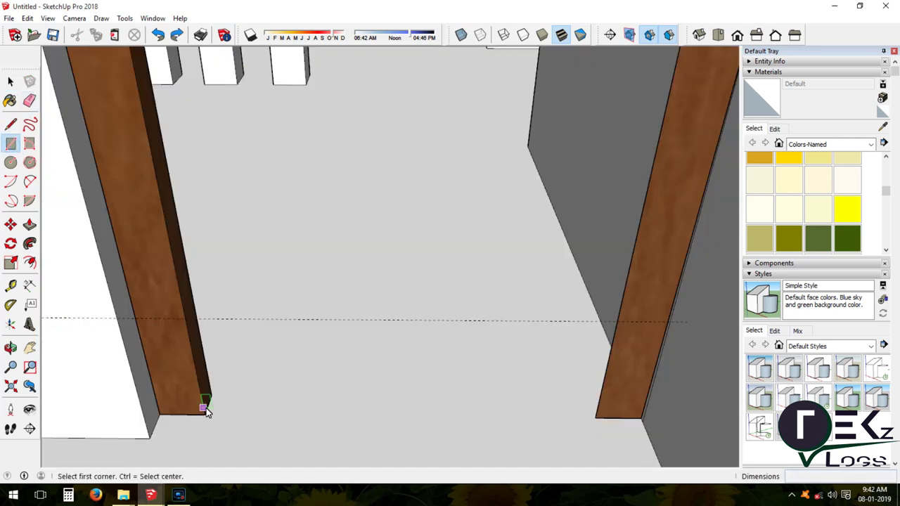
scroll(408, 386, up, 2)
click(120, 387)
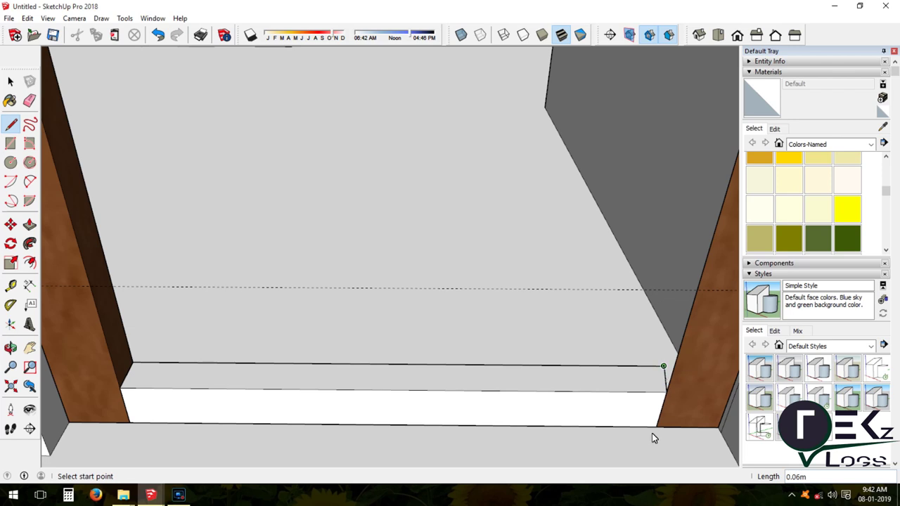
scroll(652, 433, down, 5)
mouse_move(145, 328)
middle_down()
mouse_move(320, 297)
mouse_move(399, 412)
middle_up()
Apply Wood Veneer 01 to the door threshold and erase stray edges
click(9, 100)
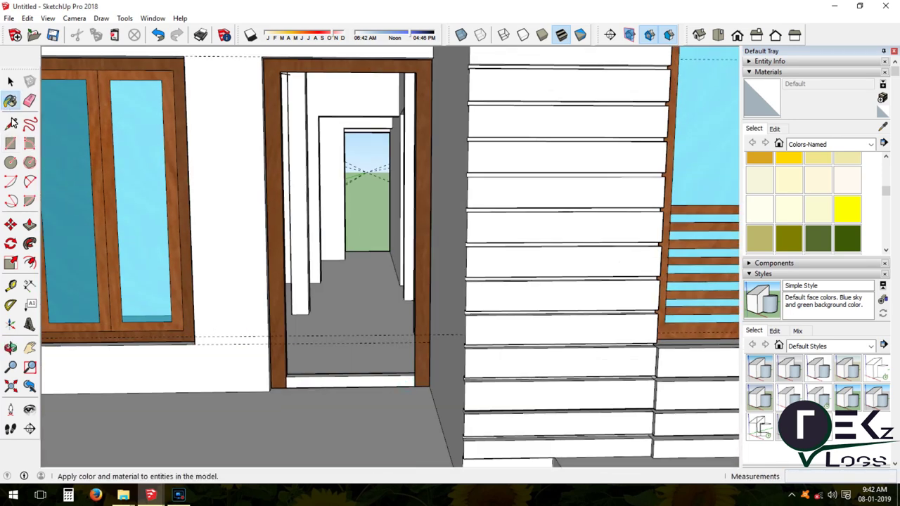
click(835, 144)
click(807, 291)
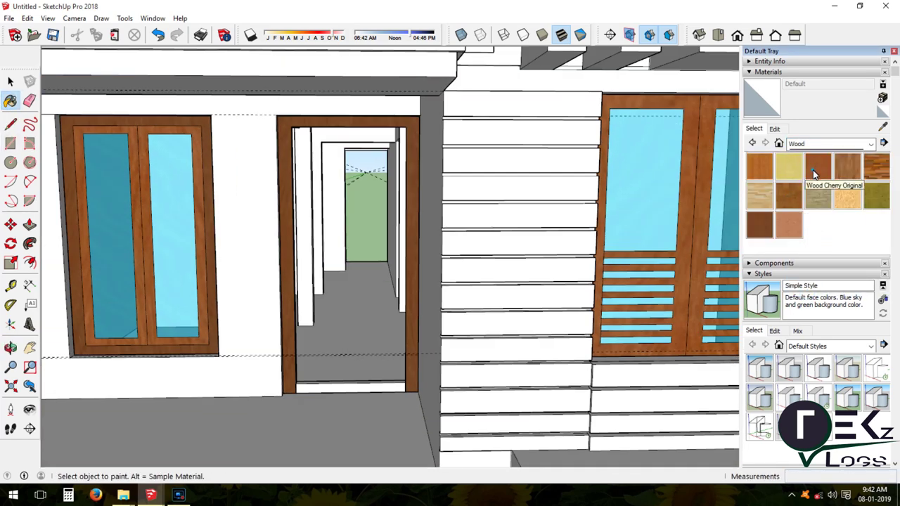
scroll(330, 381, up, 2)
scroll(324, 381, up, 2)
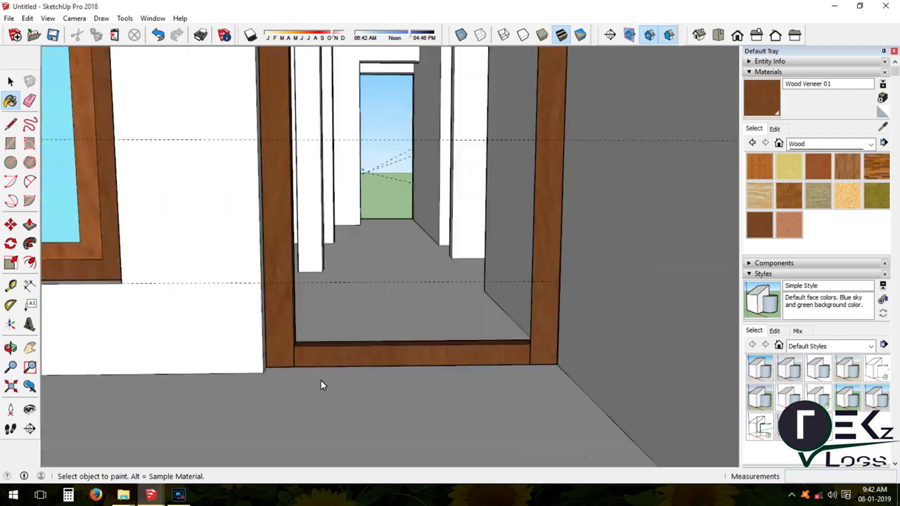
scroll(316, 376, up, 2)
key(e)
scroll(255, 338, up, 2)
scroll(255, 338, down, 3)
scroll(138, 267, down, 5)
mouse_move(368, 342)
middle_down()
mouse_move(709, 346)
mouse_move(156, 362)
mouse_move(588, 345)
mouse_move(365, 360)
middle_up()
scroll(708, 346, up, 3)
Push the bottom front step's riser out by 0.20m
key(l)
scroll(365, 360, up, 3)
click(365, 359)
scroll(726, 377, down, 1)
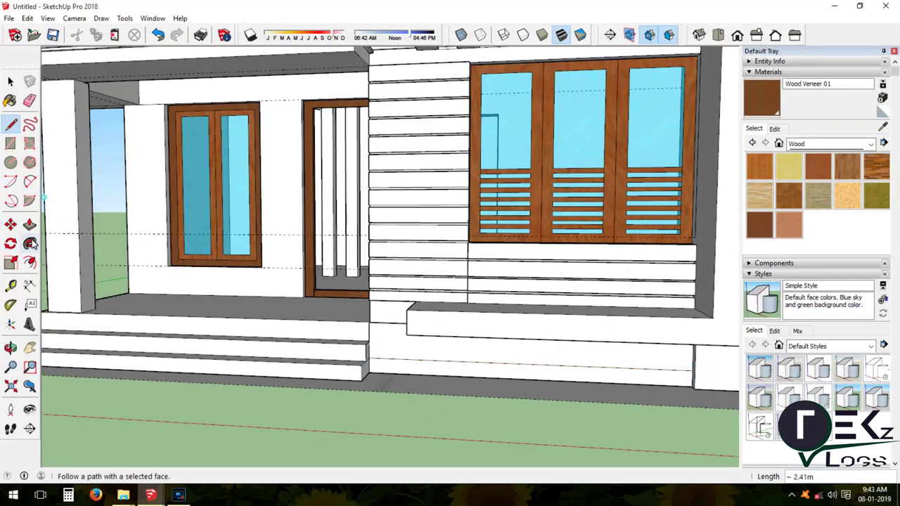
scroll(352, 375, down, 5)
scroll(450, 420, up, 5)
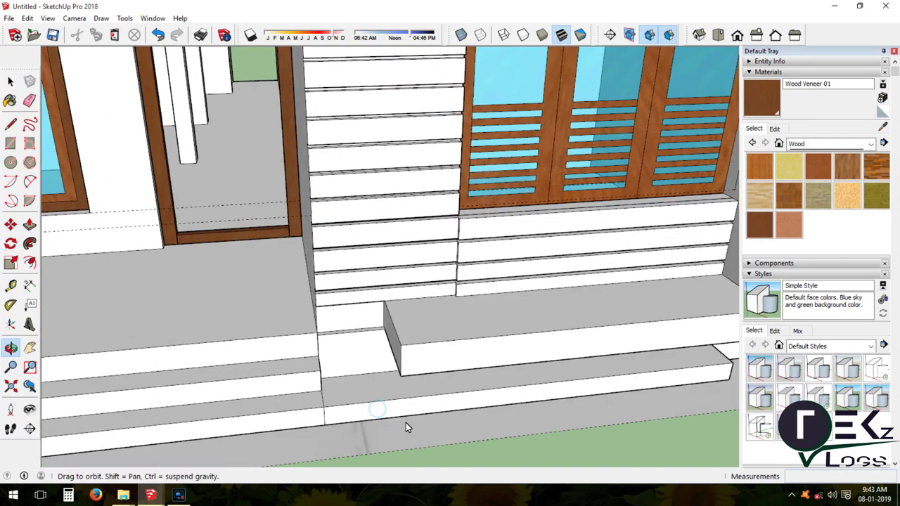
scroll(382, 410, up, 2)
double_click(341, 417)
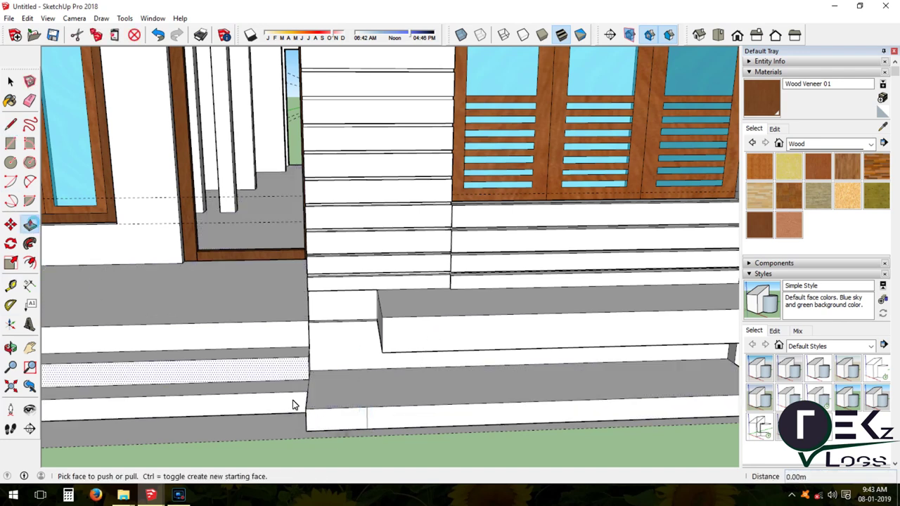
Sink the top of the low block under the right window 0.06m into a planter trough
middle_drag(345, 377, 471, 401)
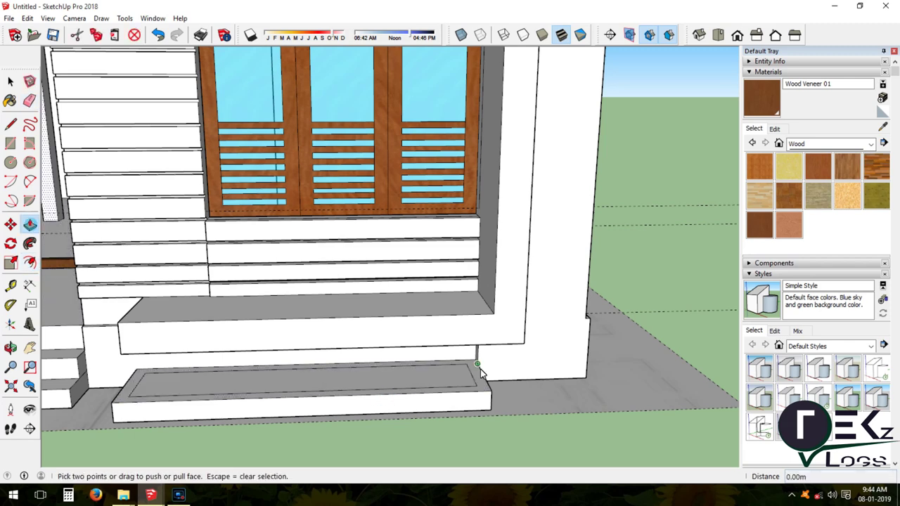
click(10, 347)
mouse_move(105, 338)
mouse_down()
mouse_move(171, 328)
mouse_move(506, 351)
mouse_move(396, 331)
mouse_up()
Paint the roof Roofing Slate Dark and the porch floor and steps Granite Dark Gray
click(872, 143)
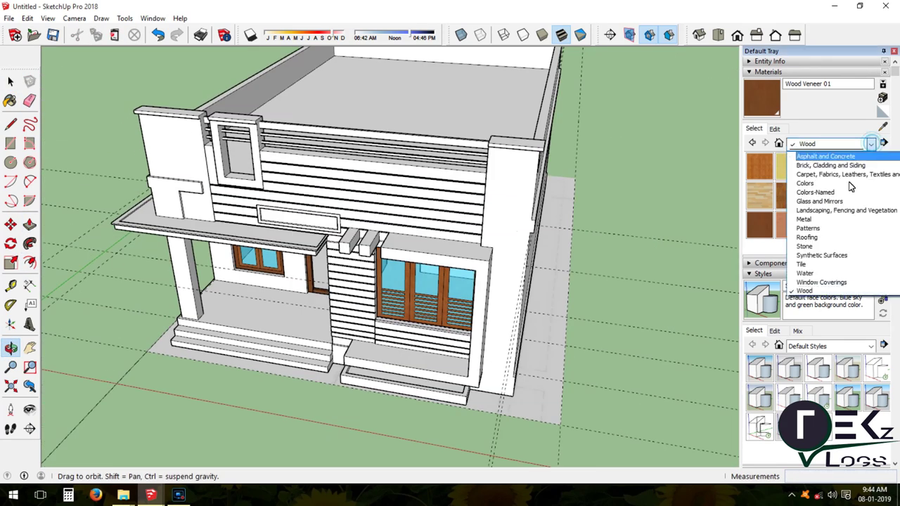
click(835, 238)
click(846, 198)
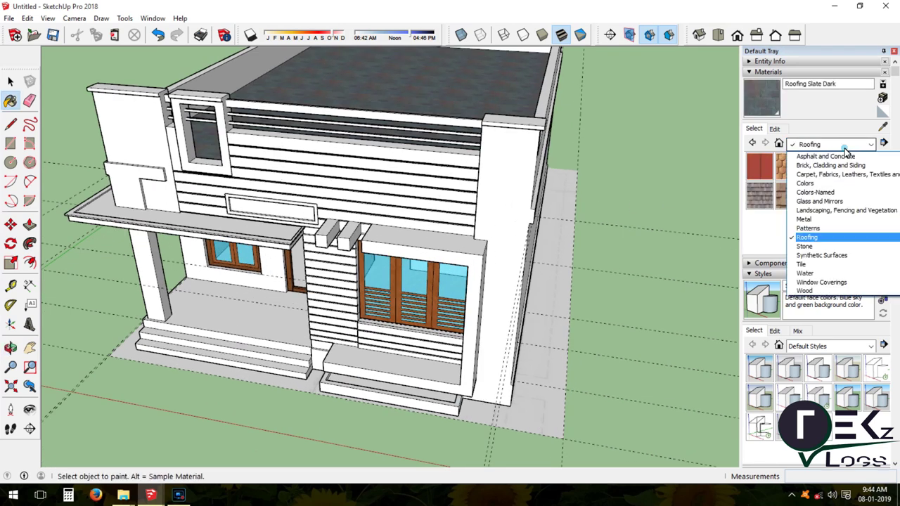
click(802, 264)
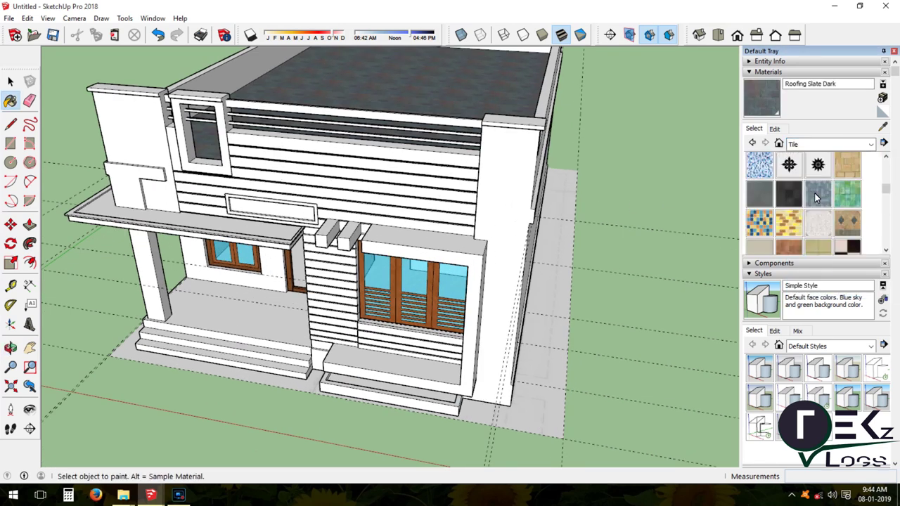
click(285, 364)
scroll(296, 367, up, 3)
scroll(394, 227, up, 3)
scroll(394, 227, up, 3)
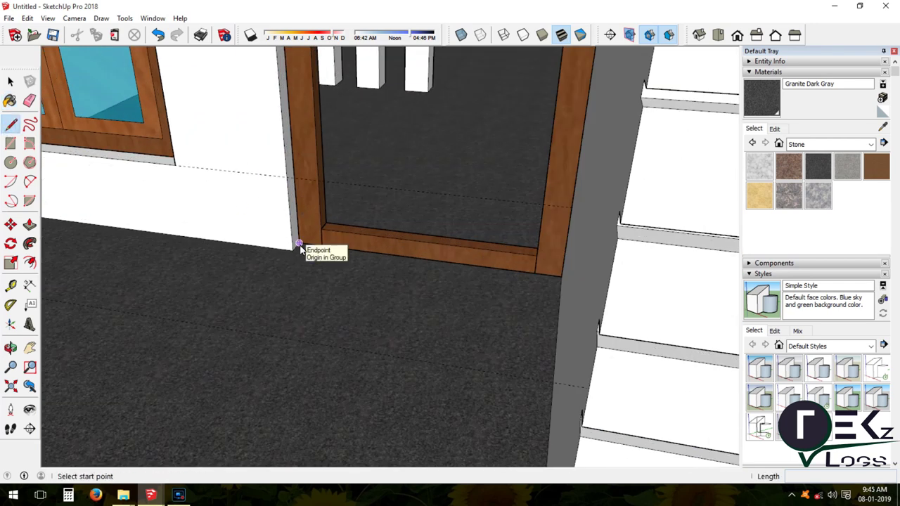
Paint the floor inside the doorway with Stone Marble
click(561, 277)
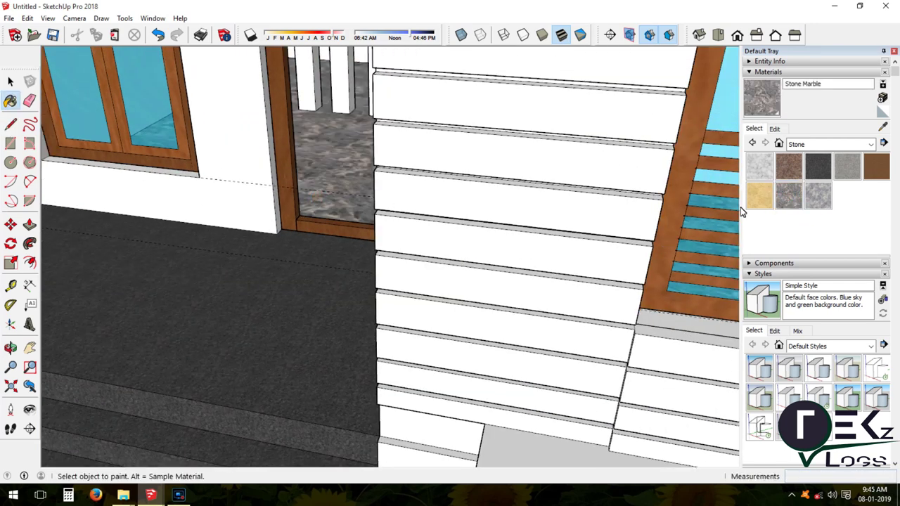
alt+click(471, 204)
scroll(347, 187, down, 3)
scroll(347, 188, down, 5)
mouse_move(347, 188)
middle_down()
mouse_move(633, 299)
mouse_move(462, 163)
middle_up()
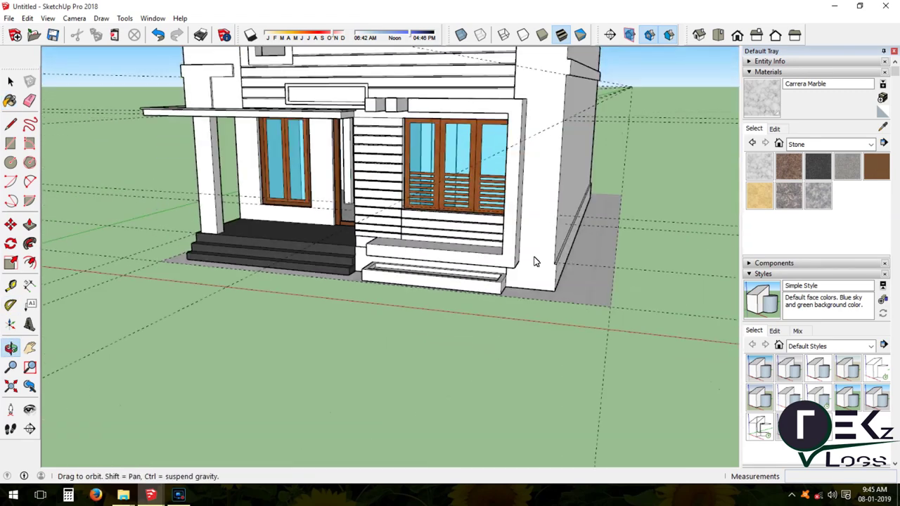
scroll(584, 281, up, 5)
click(452, 235)
scroll(452, 234, down, 3)
mouse_move(452, 234)
middle_down()
mouse_move(448, 200)
mouse_move(541, 206)
mouse_move(703, 176)
middle_up()
Paint the house's stone base with the Sketchy Stone pattern
click(848, 144)
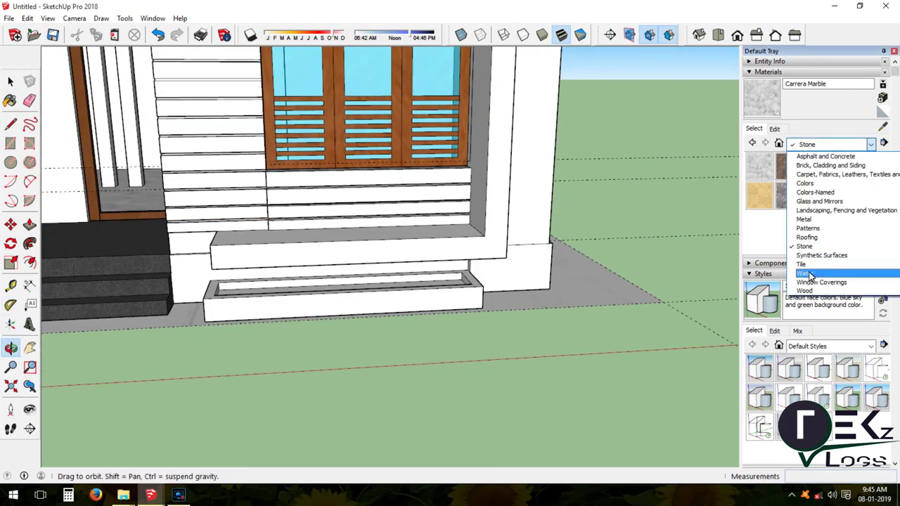
click(809, 180)
click(848, 144)
click(830, 226)
click(590, 273)
scroll(591, 273, down, 2)
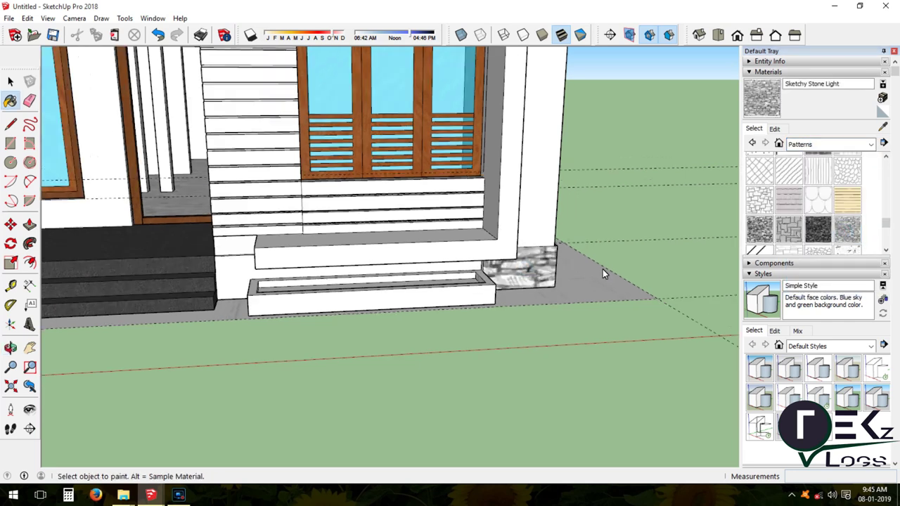
scroll(591, 270, down, 3)
scroll(424, 274, up, 3)
middle_drag(299, 268, 422, 281)
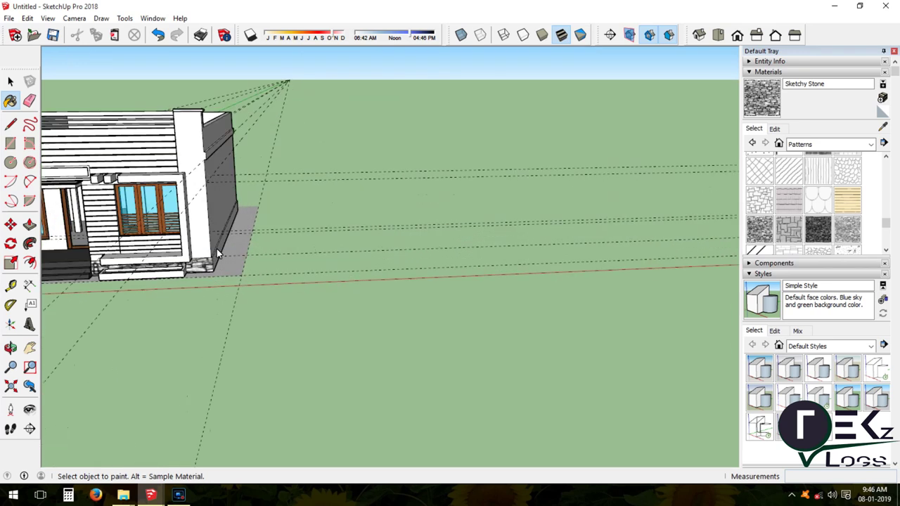
scroll(422, 282, up, 3)
Paint the tall front pillars with Brick Rough Dark
click(835, 145)
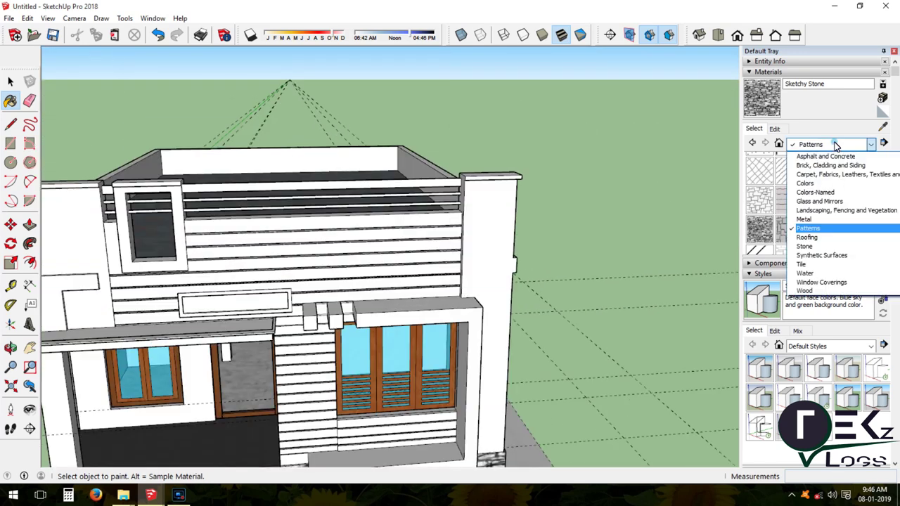
click(802, 264)
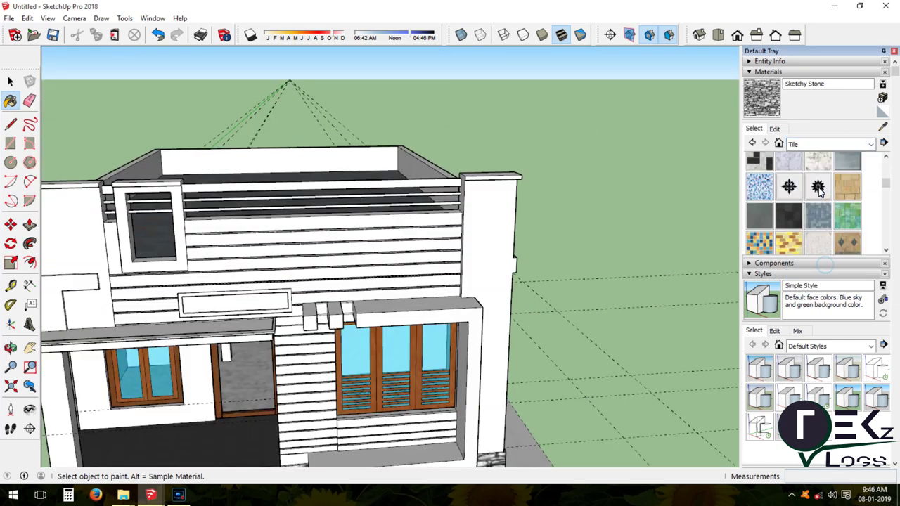
click(844, 144)
scroll(813, 236, up, 2)
click(827, 199)
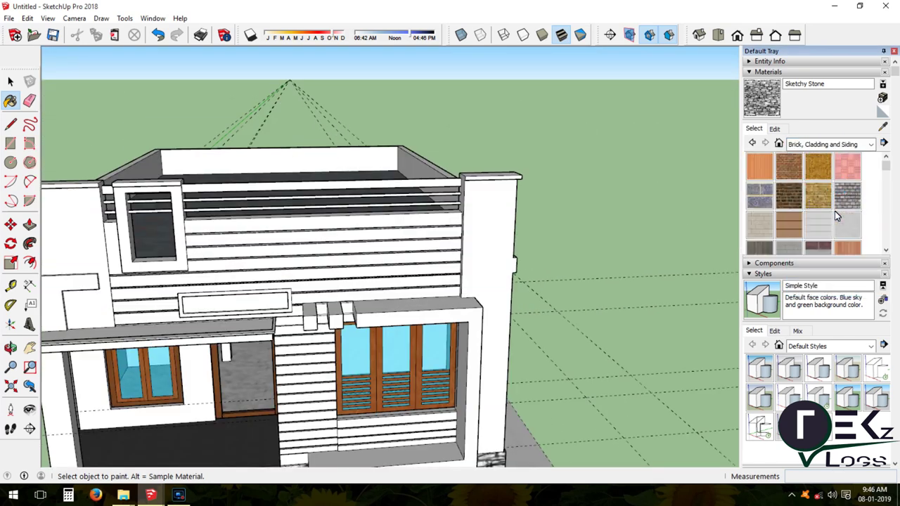
click(844, 200)
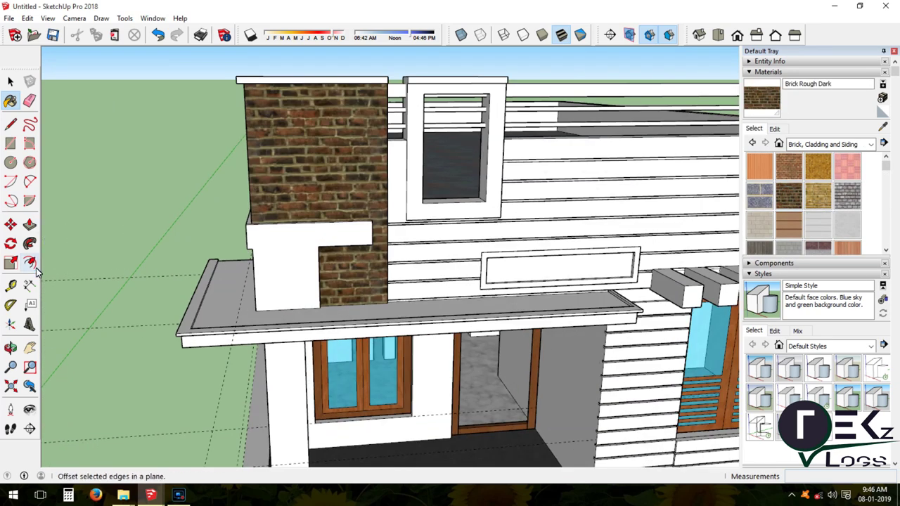
click(30, 259)
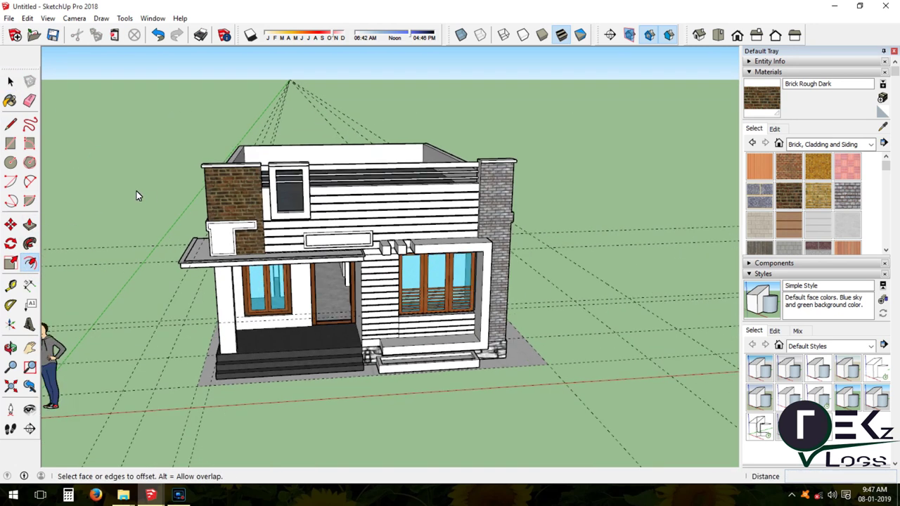
scroll(244, 231, up, 3)
scroll(245, 230, up, 3)
click(870, 144)
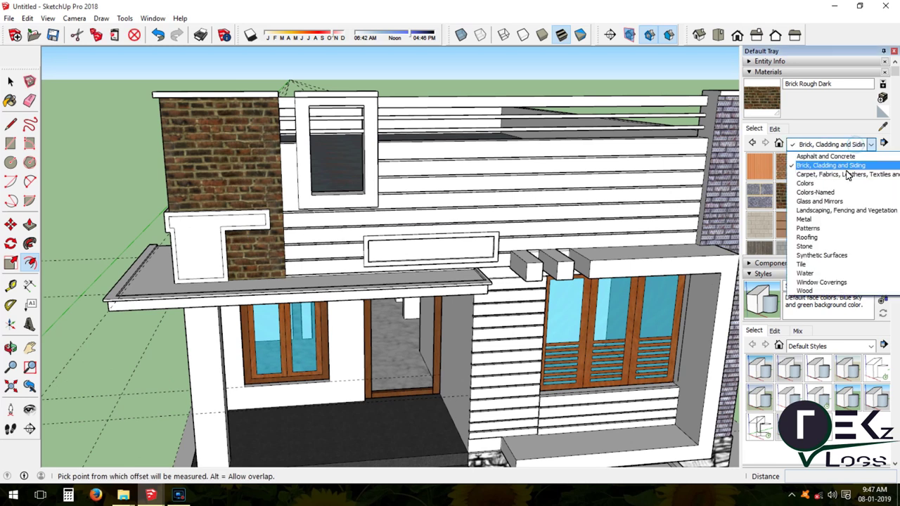
click(815, 184)
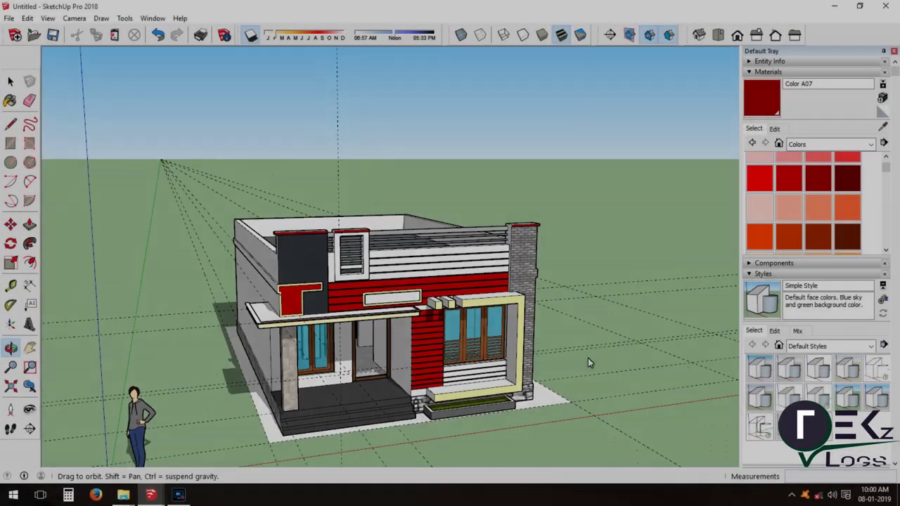
Orbit and zoom around the house's left side and front to review the accent walls
drag(588, 358, 423, 359)
scroll(423, 359, up, 3)
scroll(178, 272, up, 3)
scroll(292, 274, up, 3)
scroll(292, 274, down, 3)
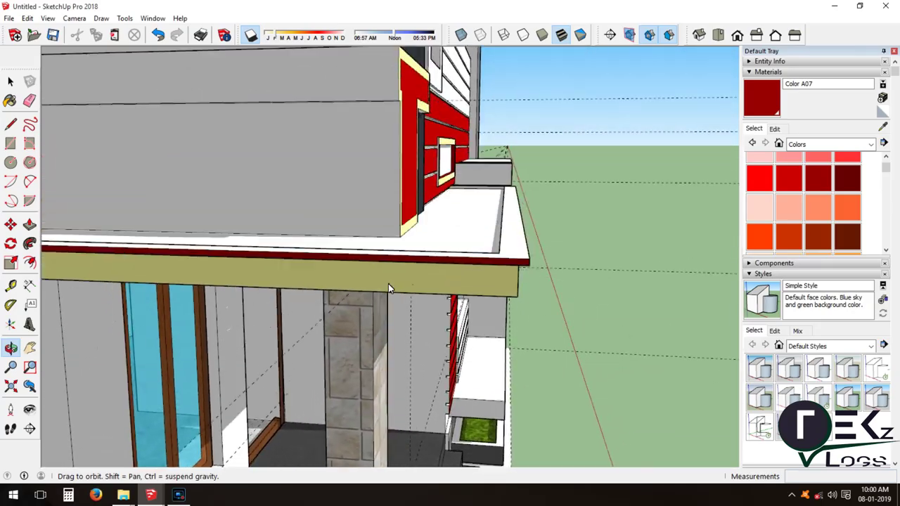
scroll(336, 304, down, 3)
scroll(388, 310, down, 3)
scroll(391, 295, up, 3)
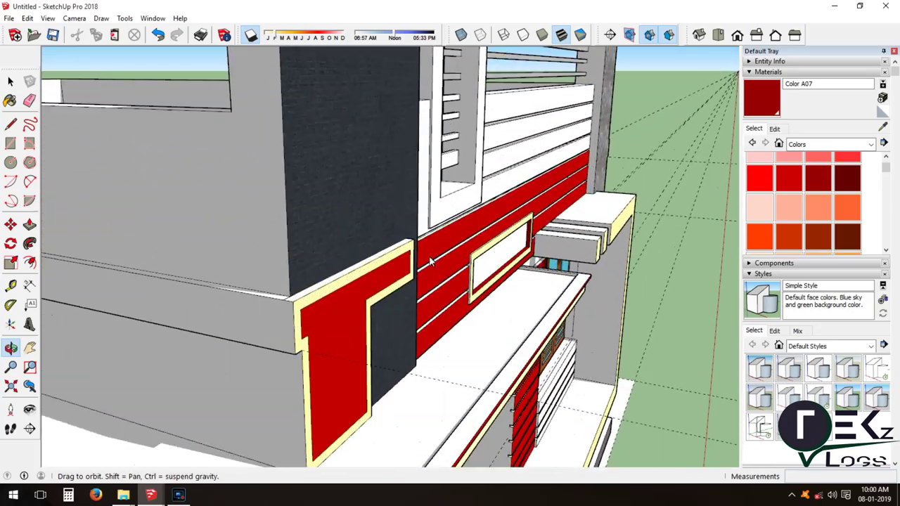
scroll(495, 251, up, 2)
scroll(495, 252, up, 2)
scroll(268, 291, up, 3)
scroll(268, 291, down, 2)
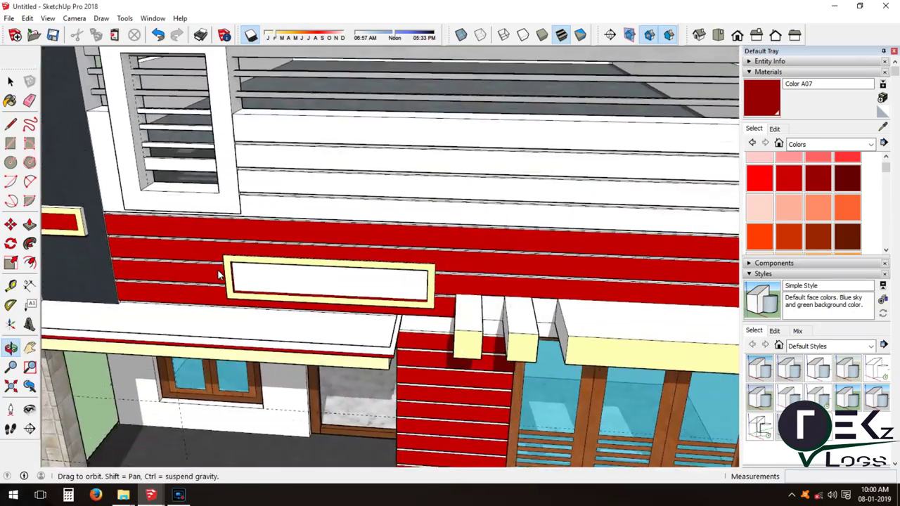
scroll(268, 290, down, 3)
scroll(267, 296, down, 3)
scroll(265, 332, down, 2)
scroll(266, 332, up, 2)
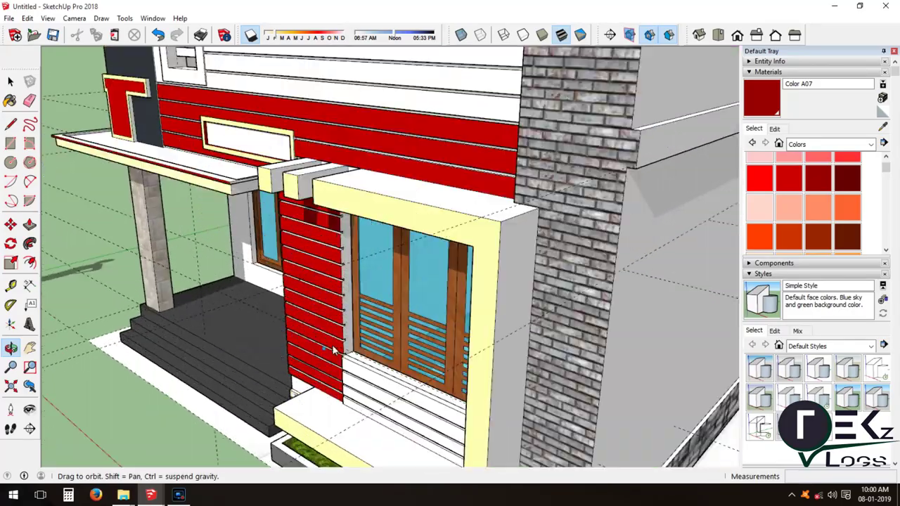
scroll(324, 352, up, 3)
scroll(474, 324, up, 2)
scroll(440, 378, up, 2)
scroll(461, 385, down, 2)
scroll(567, 337, down, 2)
scroll(600, 298, down, 3)
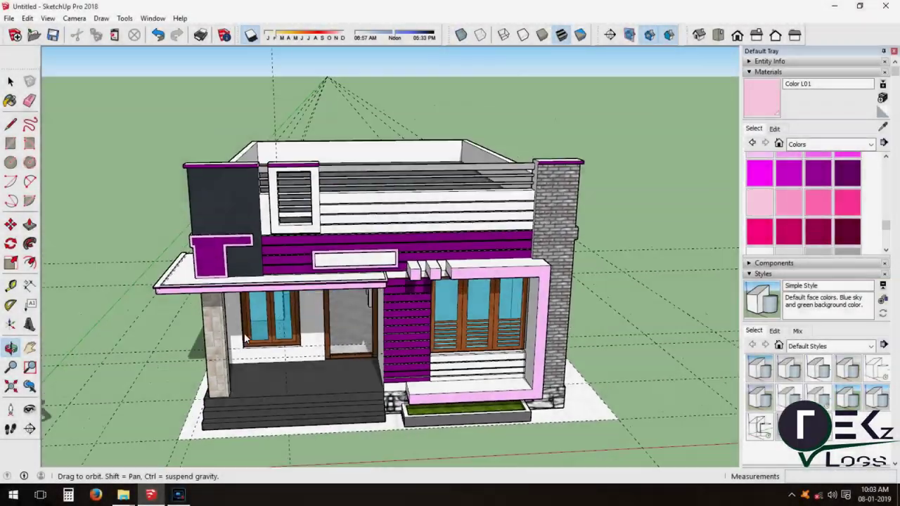
mouse_move(172, 334)
mouse_down()
mouse_move(444, 330)
mouse_move(176, 324)
mouse_move(228, 318)
mouse_move(372, 329)
mouse_up()
scroll(444, 330, up, 3)
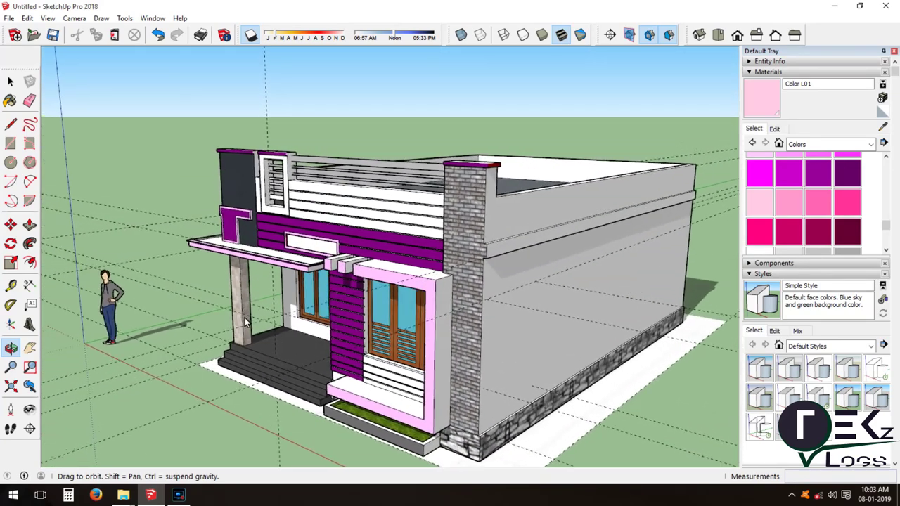